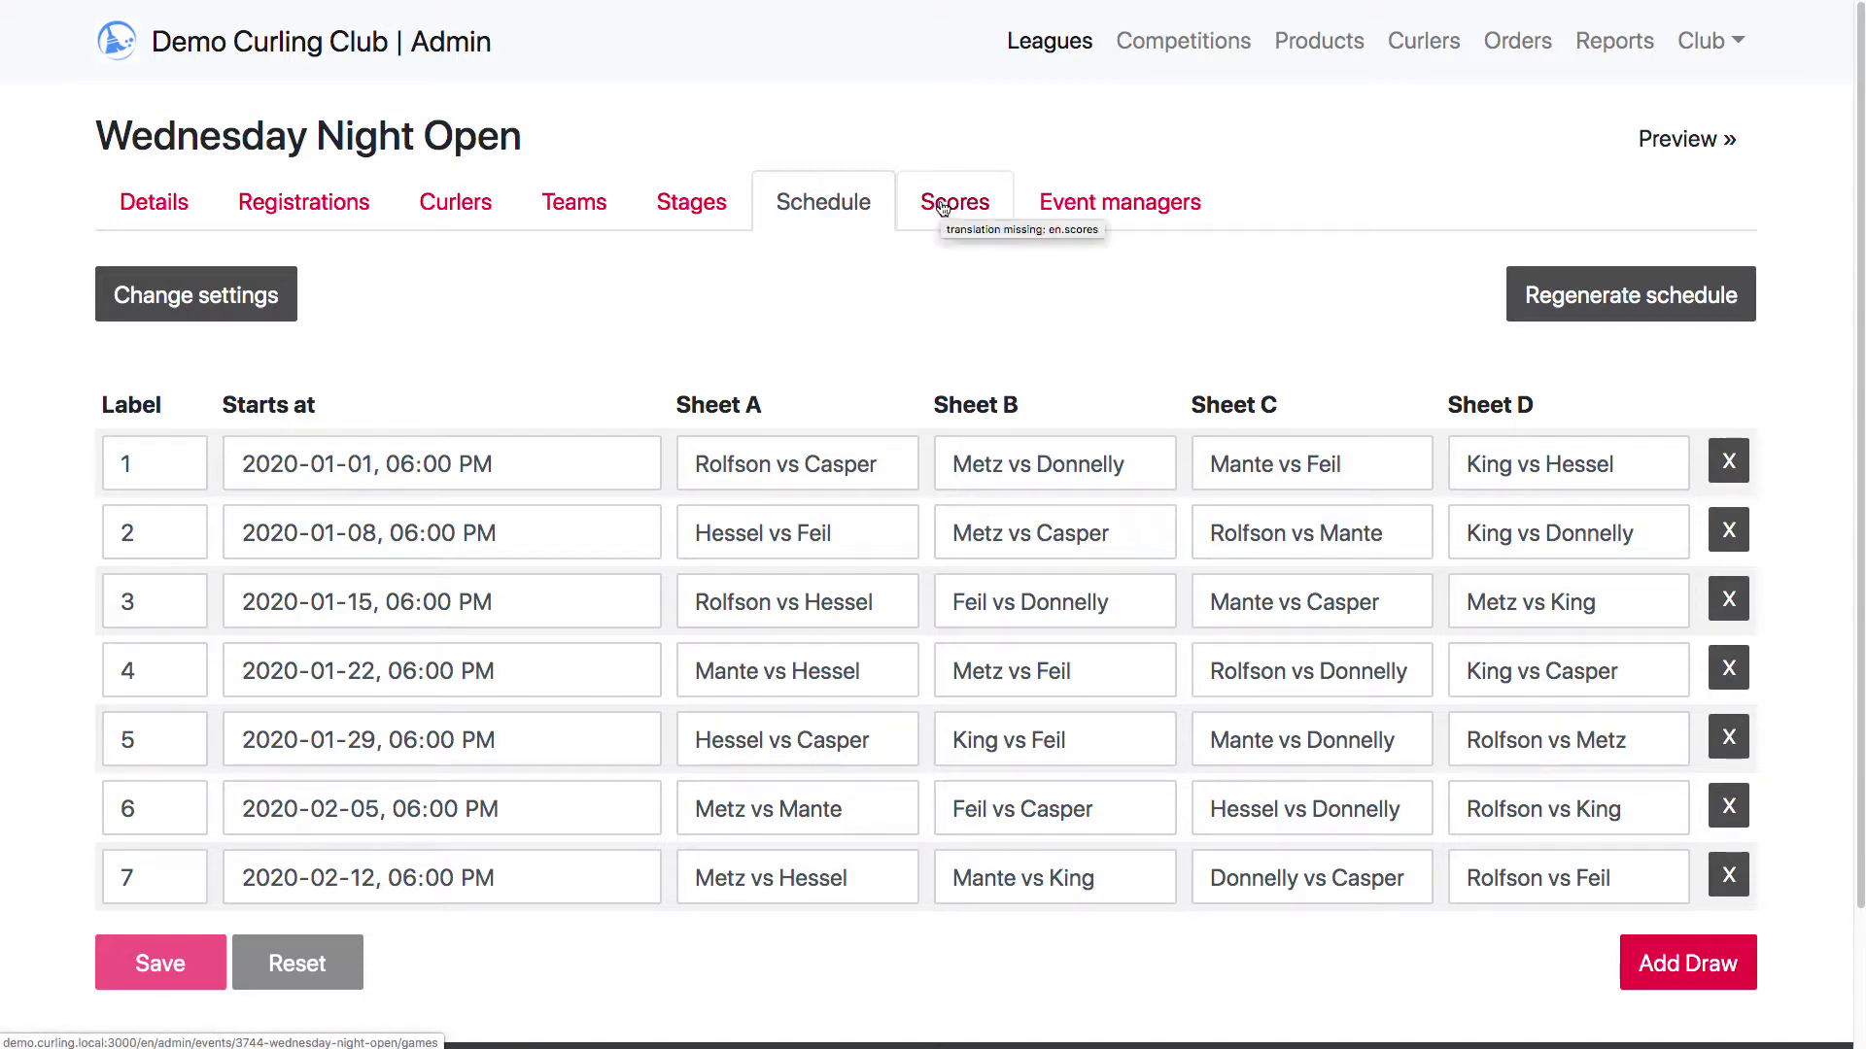
# Go to Leagues, open Wednesday Night Open, and bring up its Scores table for all seven draws
pyautogui.click(1061, 42)
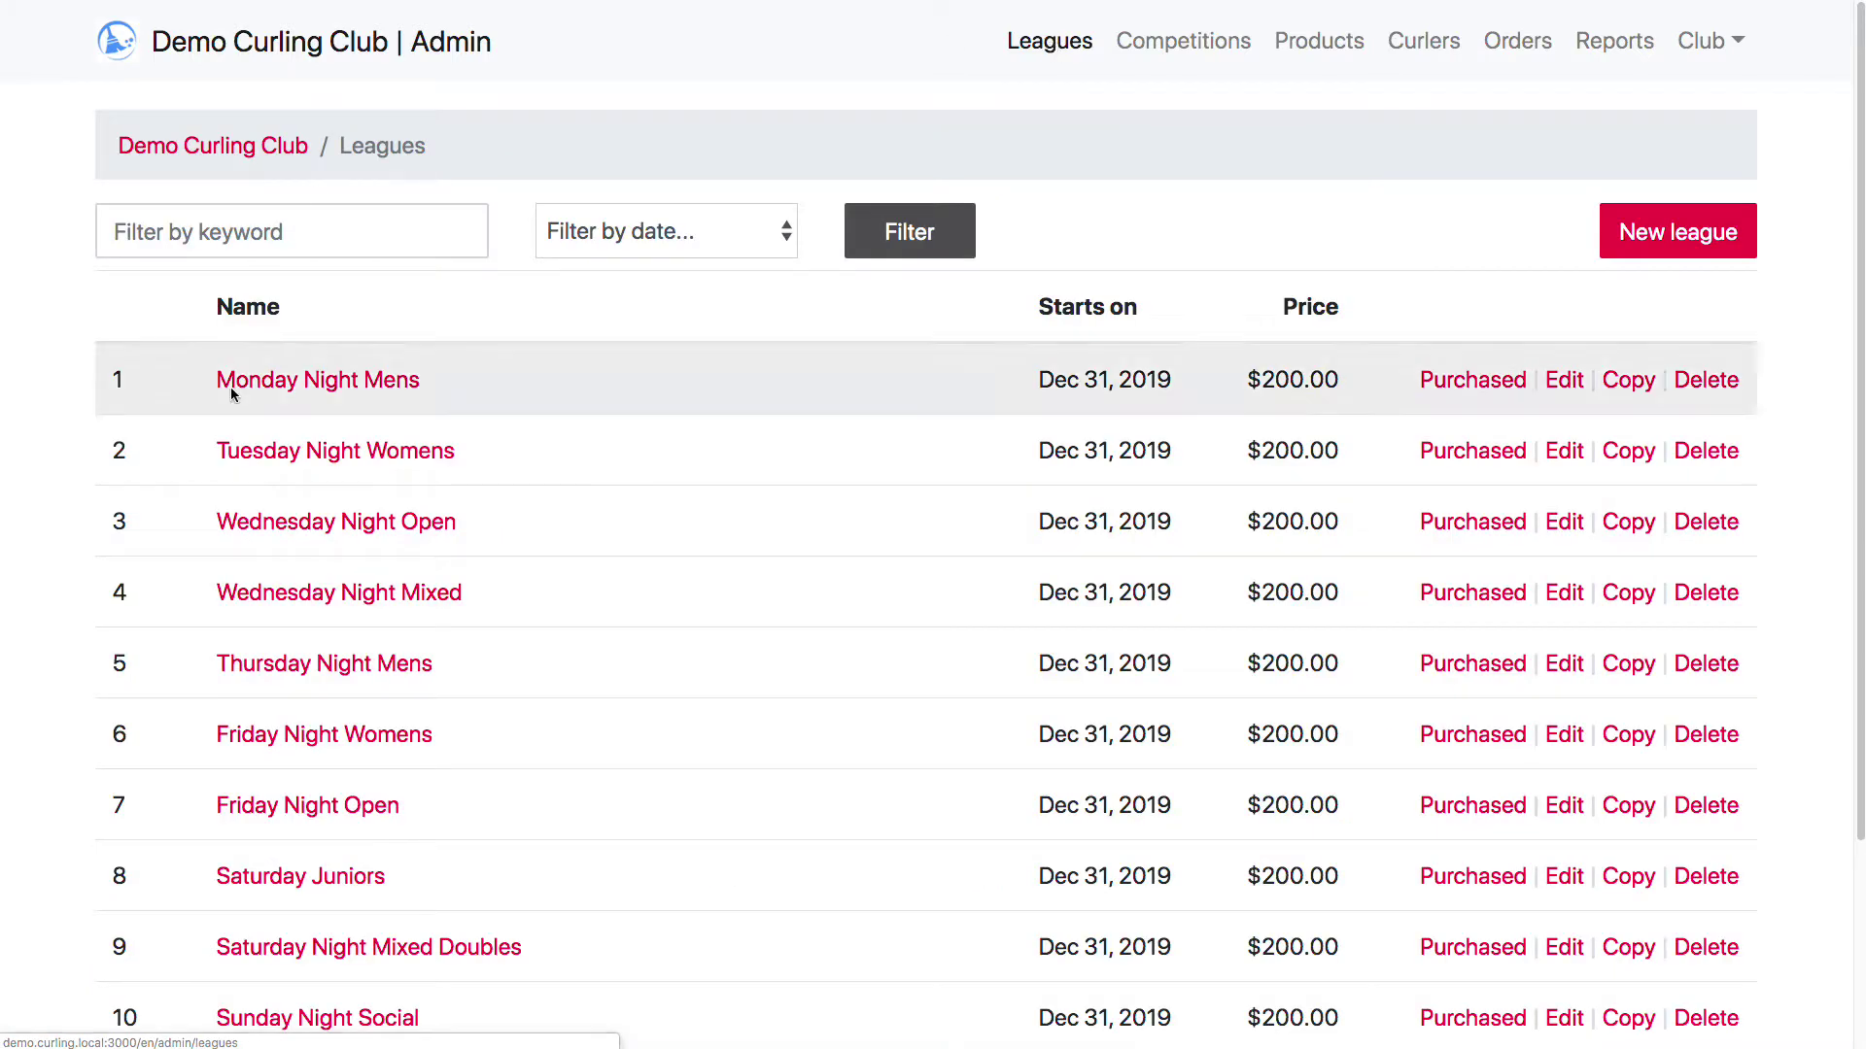
pyautogui.click(277, 526)
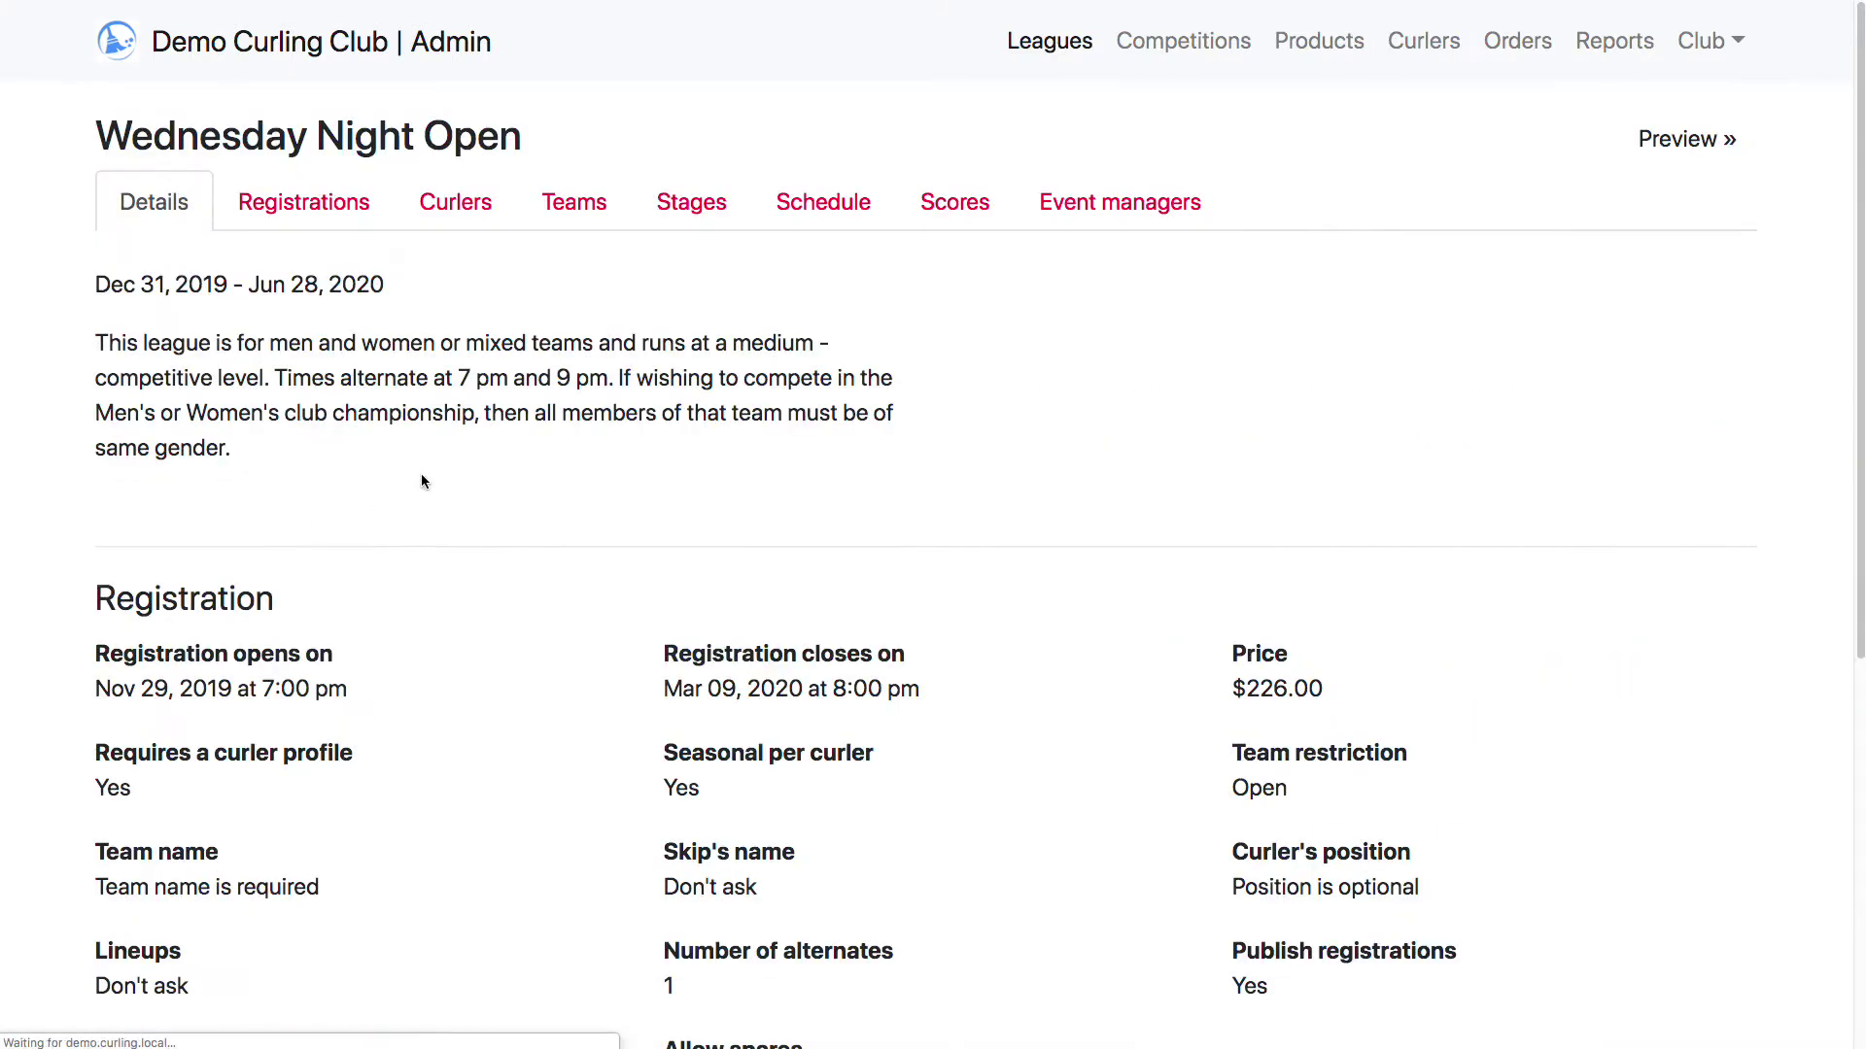
pyautogui.click(942, 209)
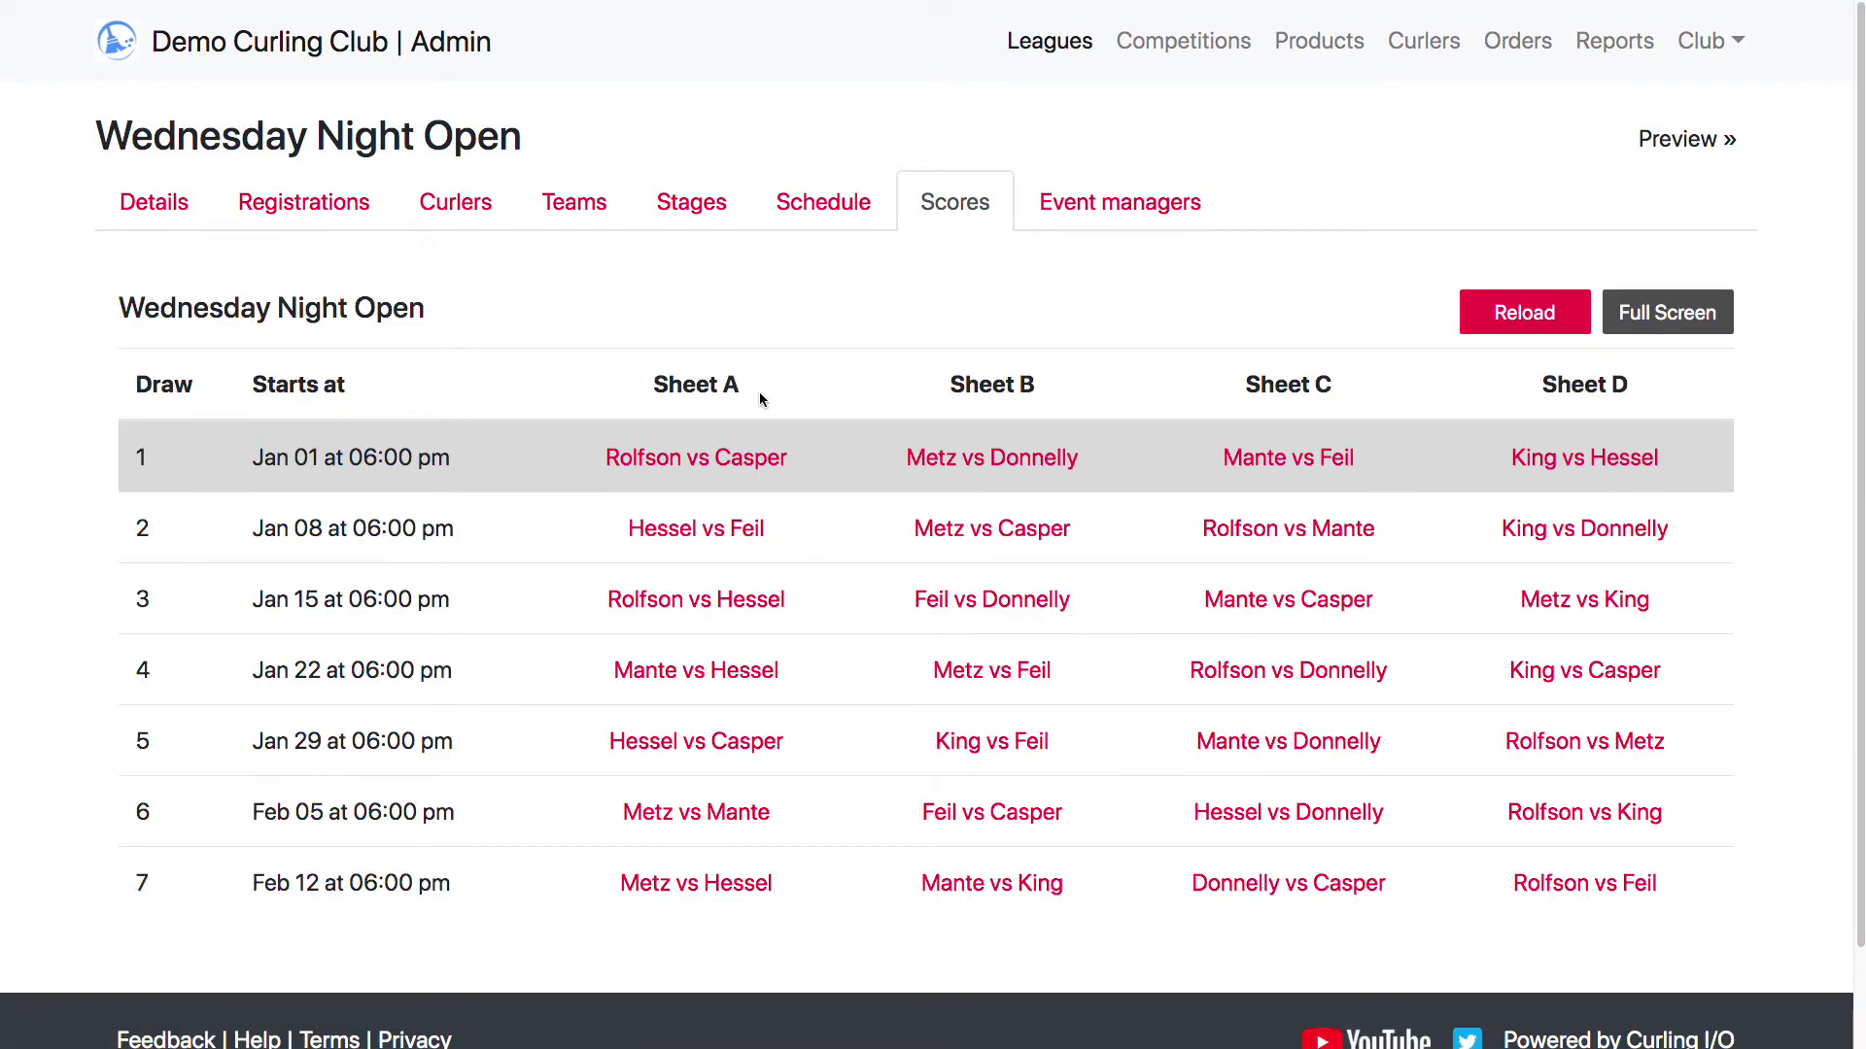
# Open the Rolfson vs Casper game and cycle through the result options, ending on Rolfson Won
pyautogui.click(708, 471)
pyautogui.click(709, 575)
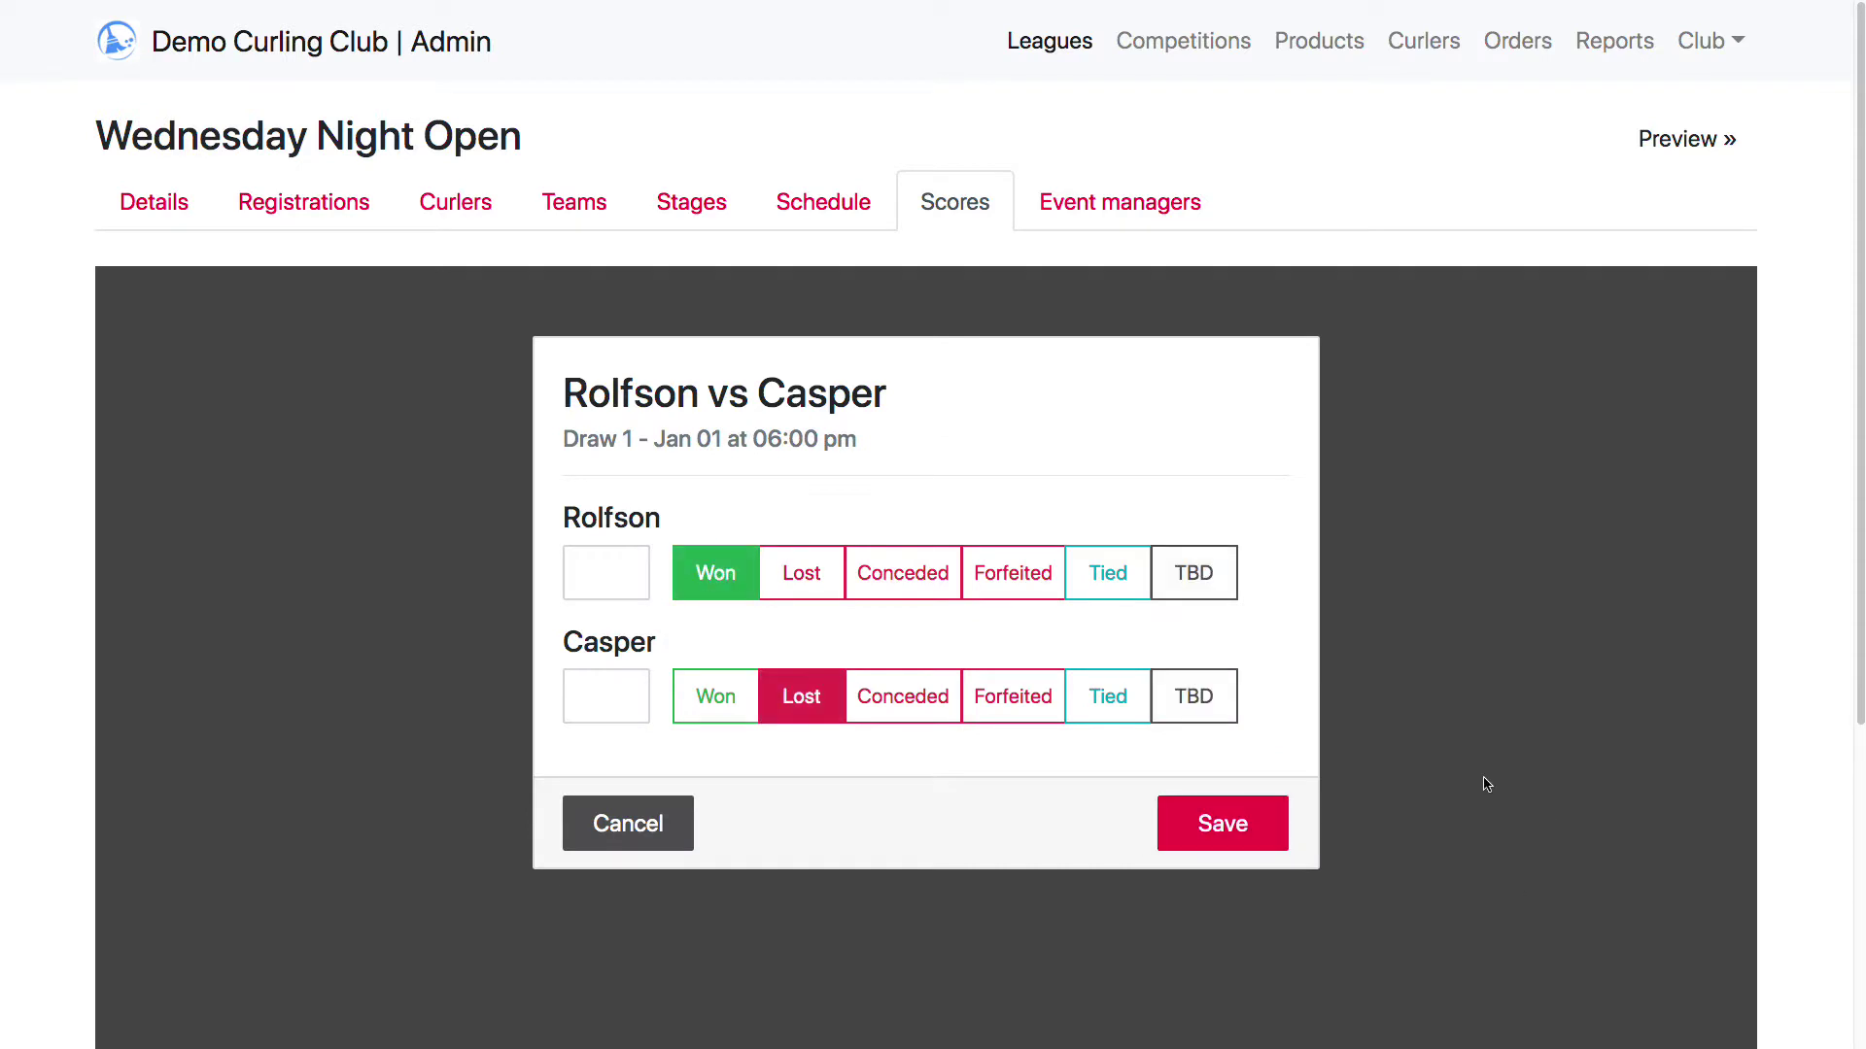
pyautogui.click(807, 583)
pyautogui.click(928, 584)
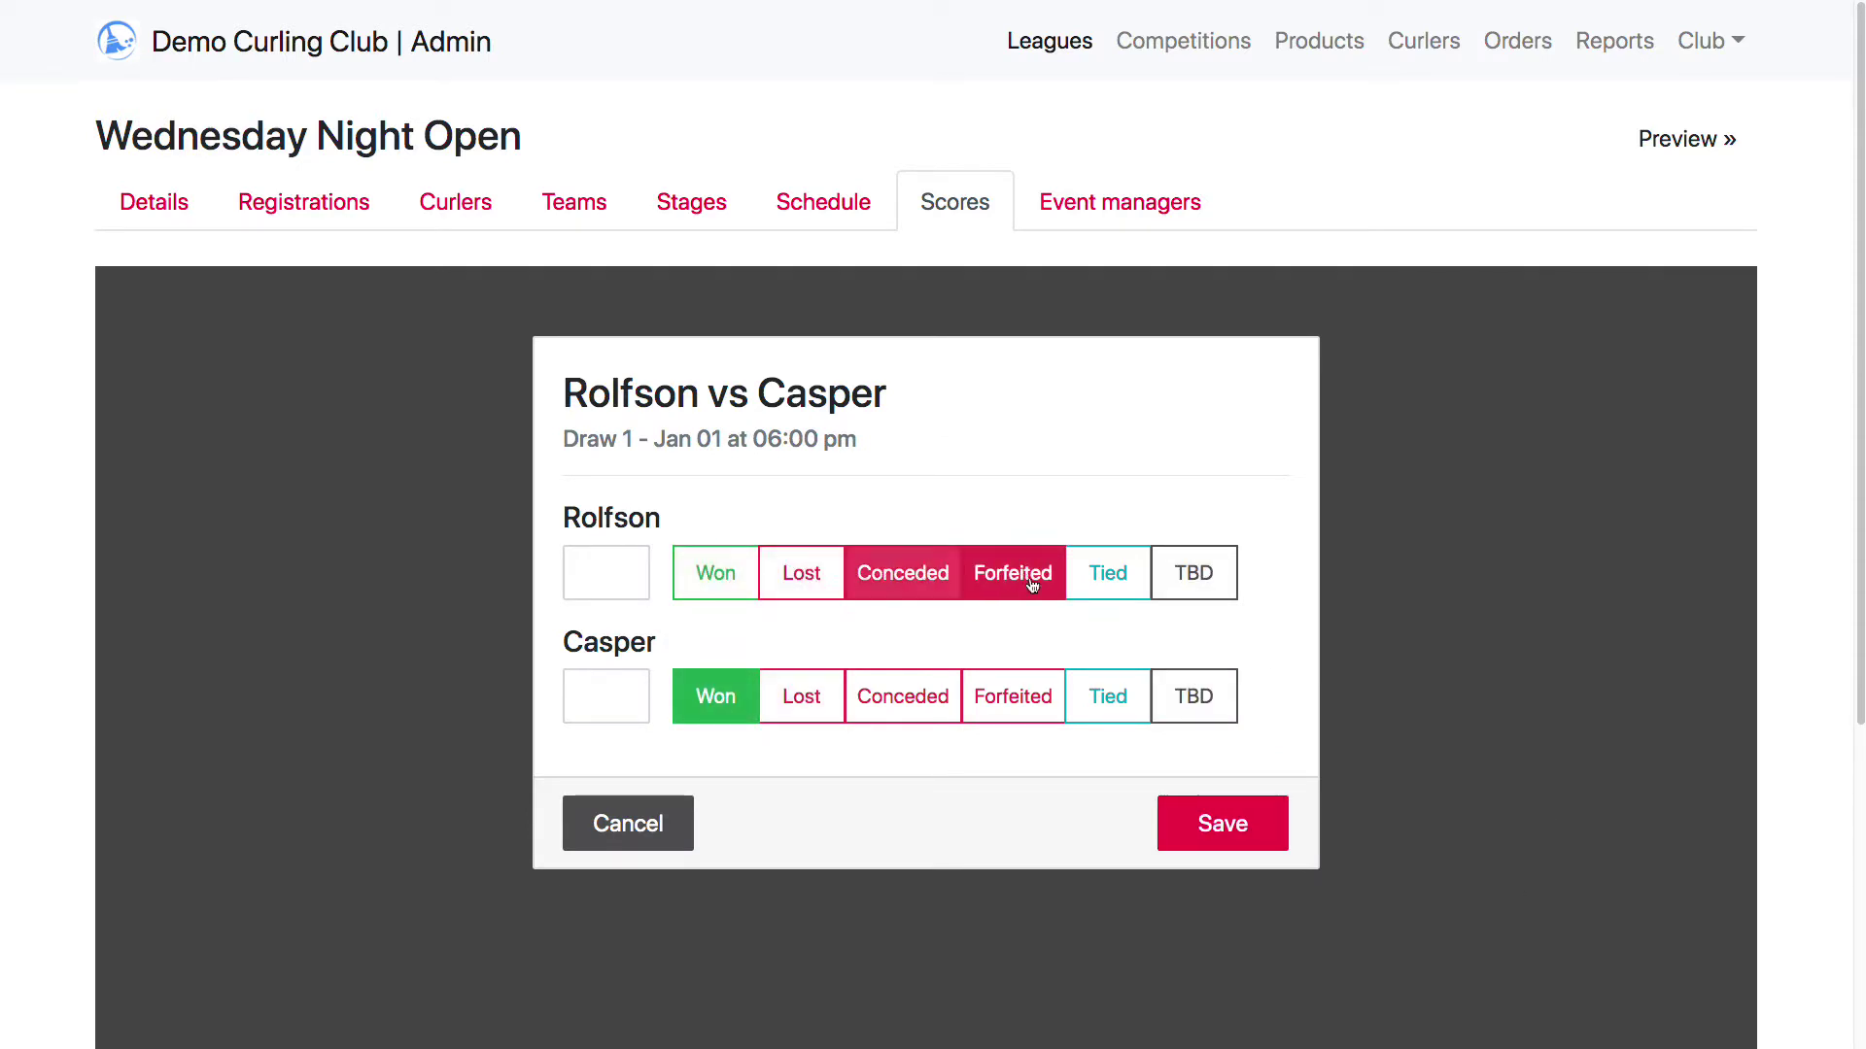
pyautogui.click(1005, 583)
pyautogui.click(1101, 580)
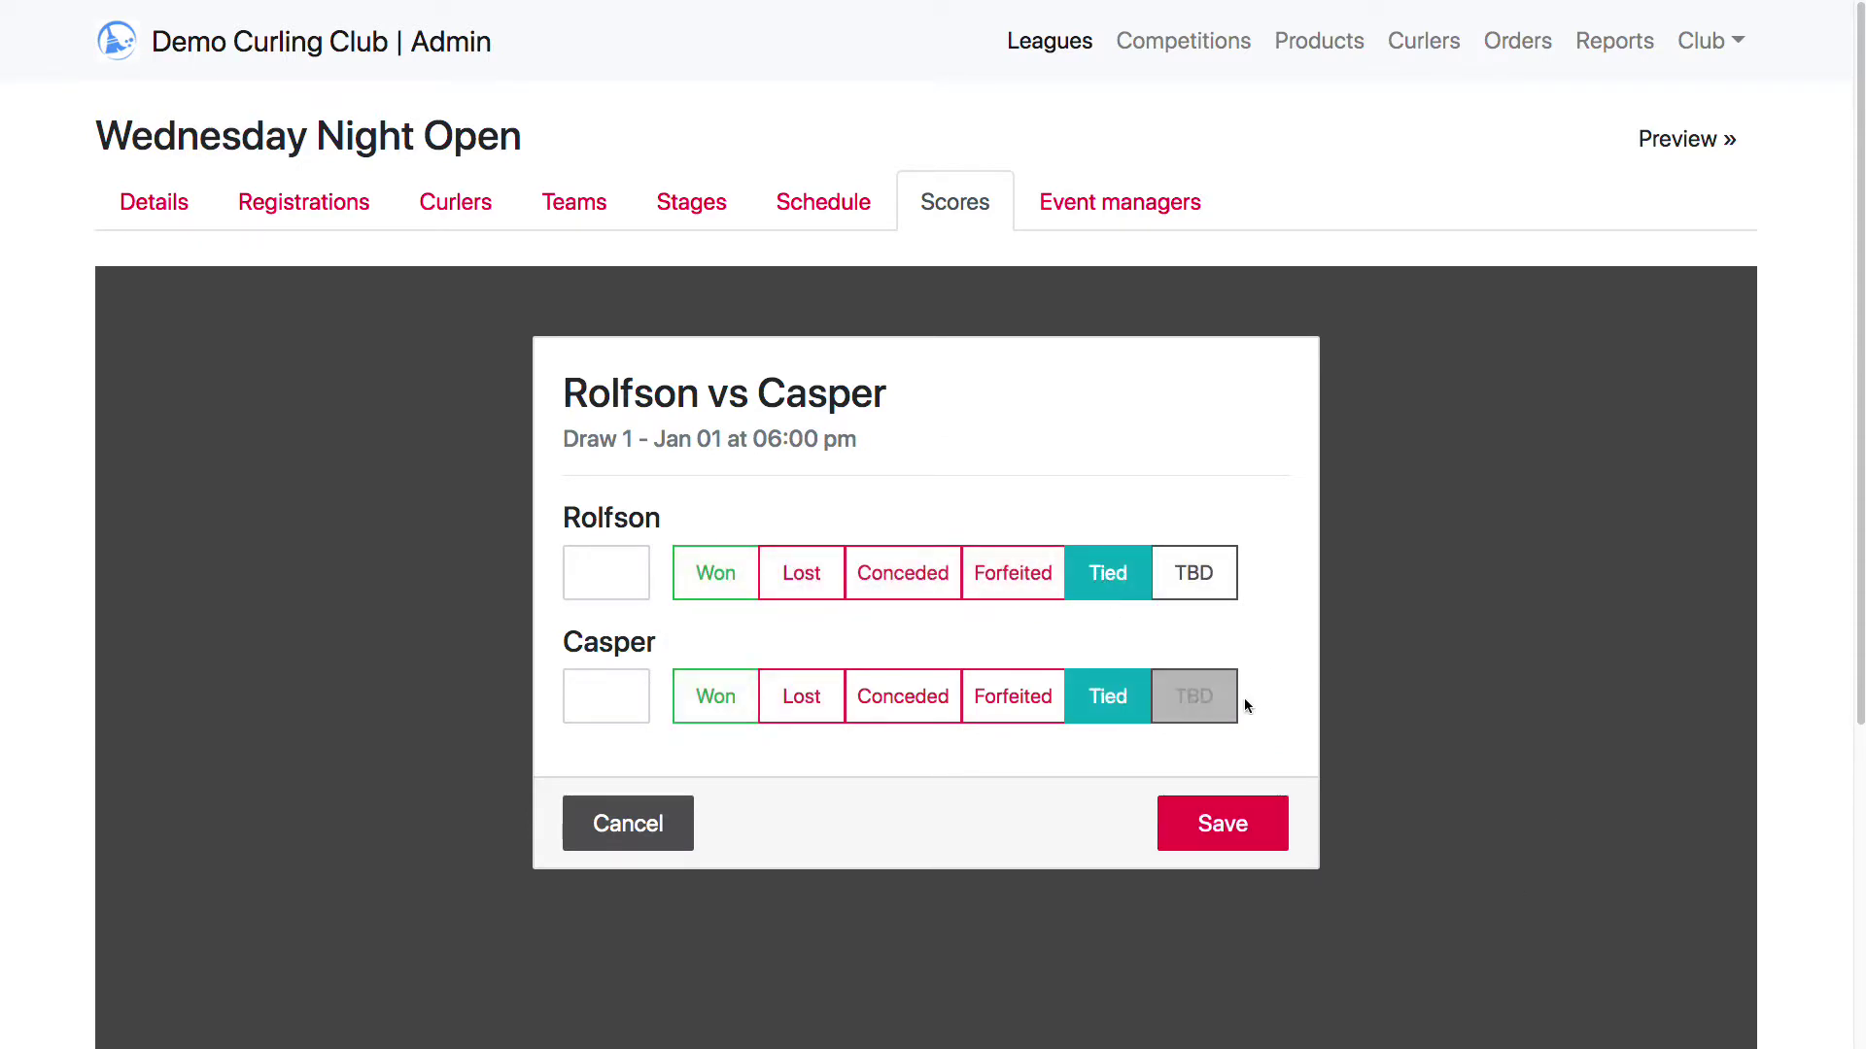
pyautogui.click(1205, 580)
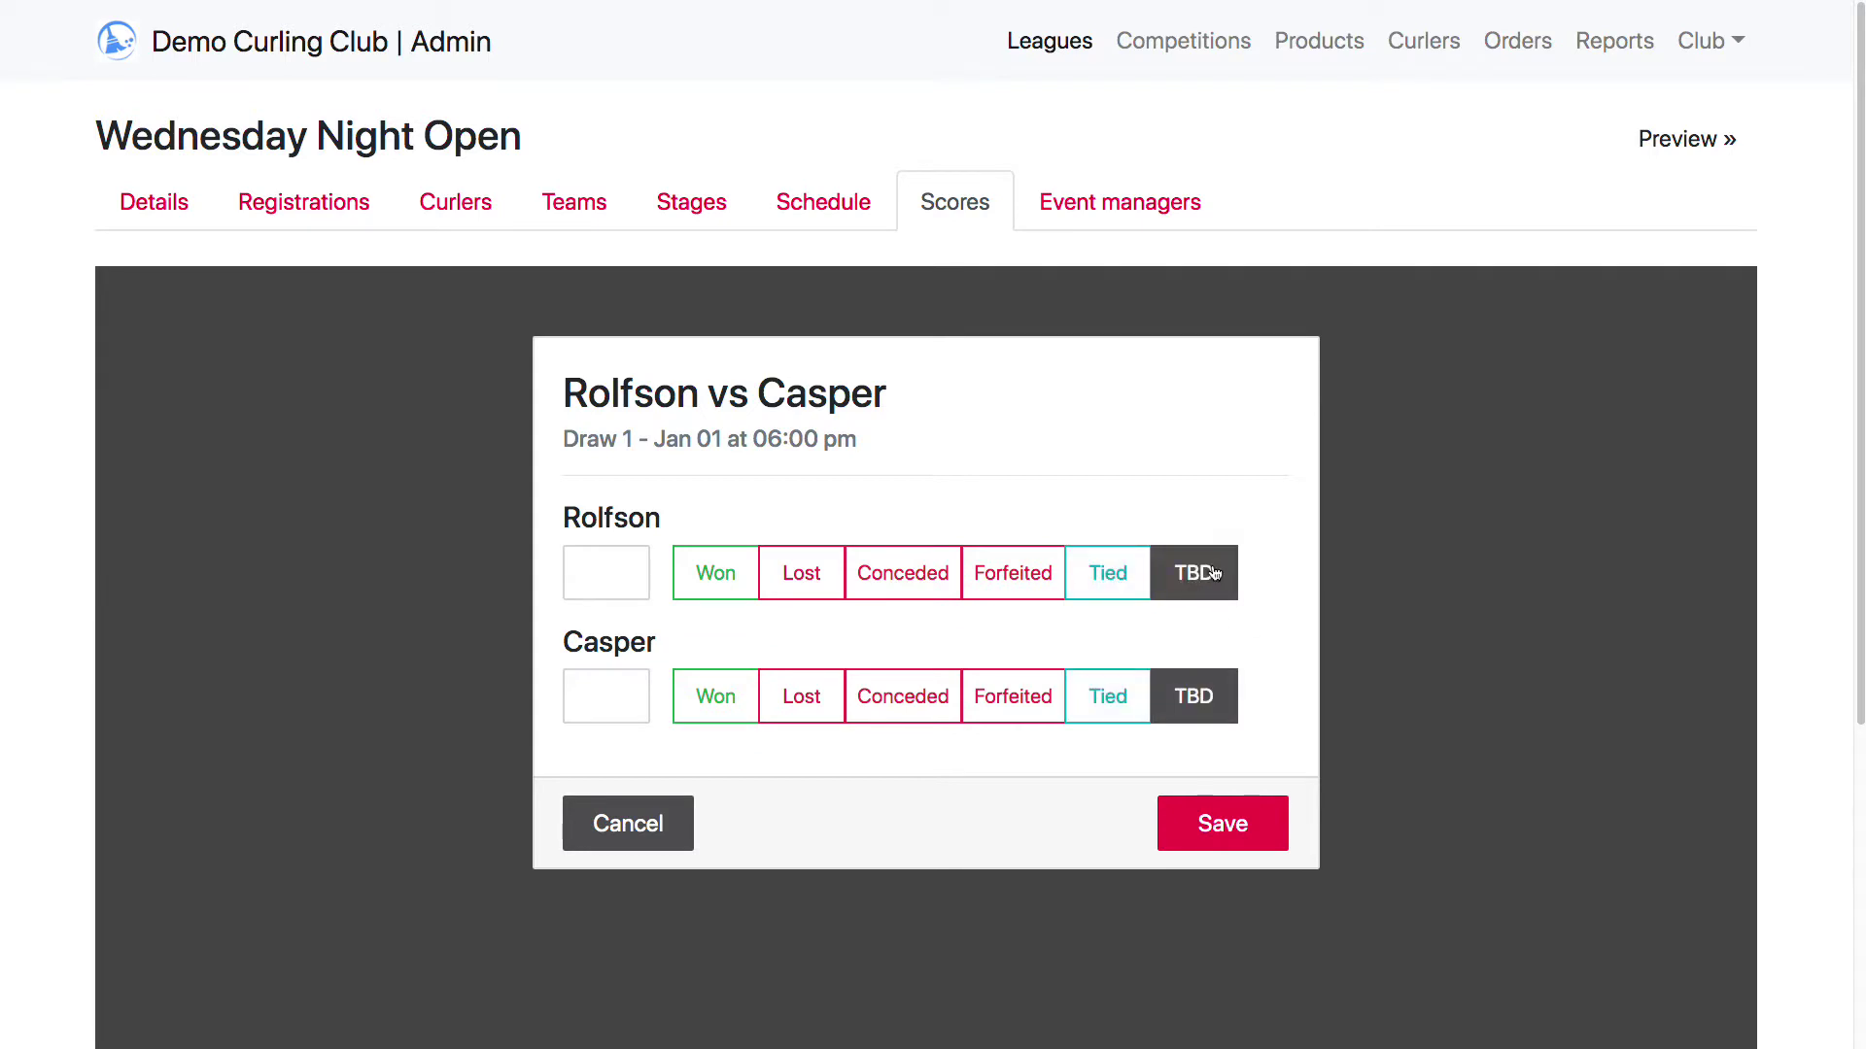
pyautogui.click(719, 572)
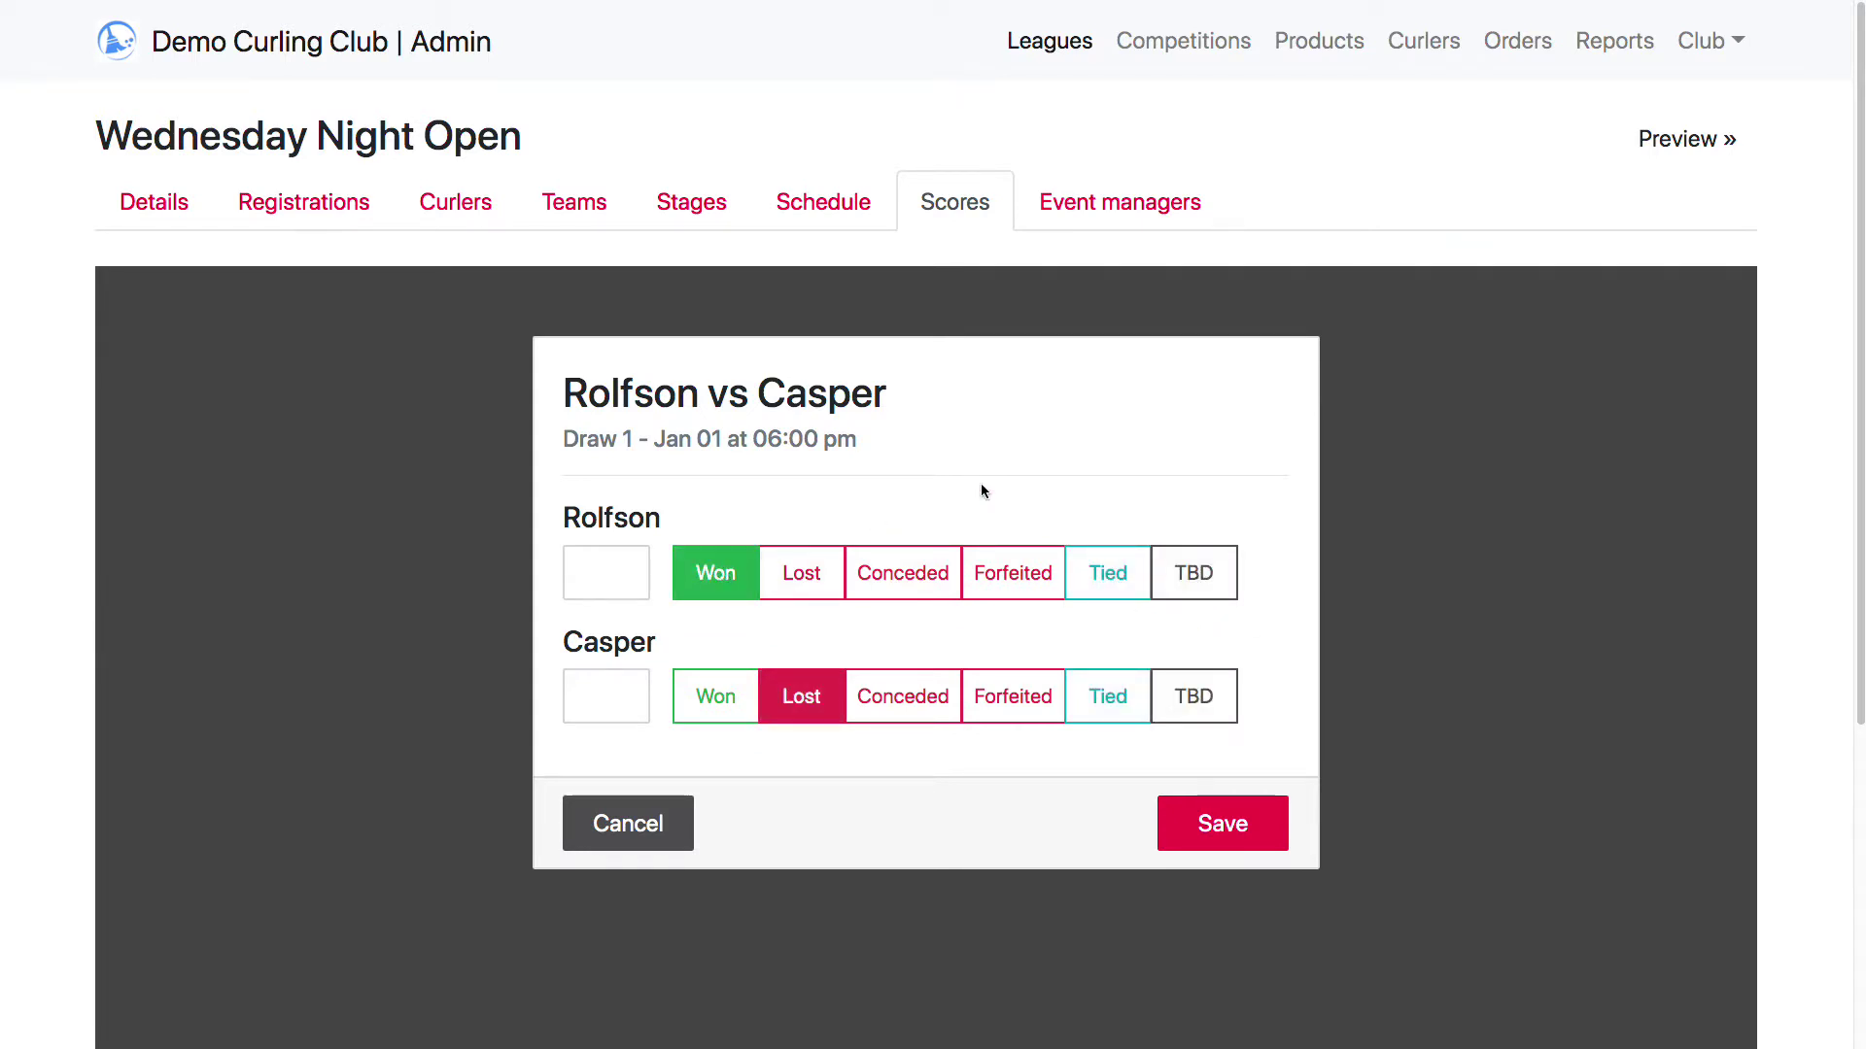
# Enter the scores 8 for Rolfson and 2 for Casper, and save the result
pyautogui.click(579, 572)
pyautogui.write('8')
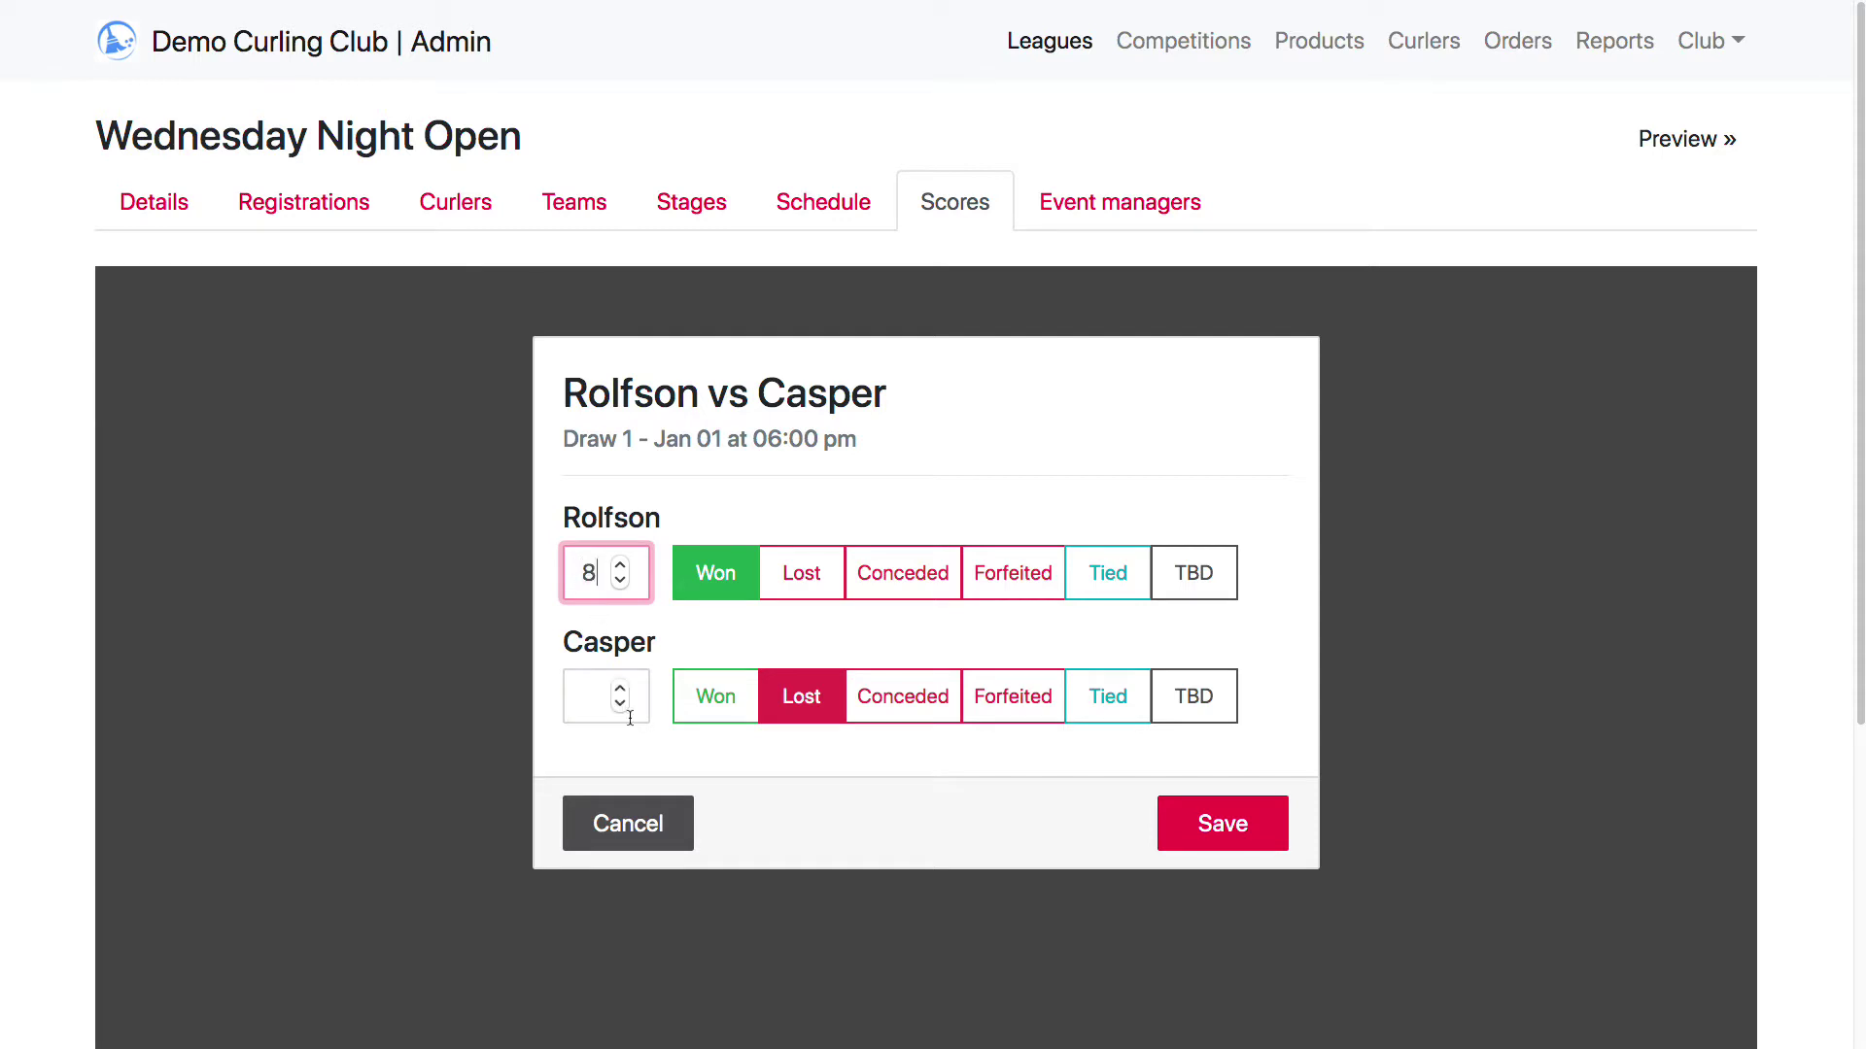
pyautogui.click(587, 694)
pyautogui.write('2')
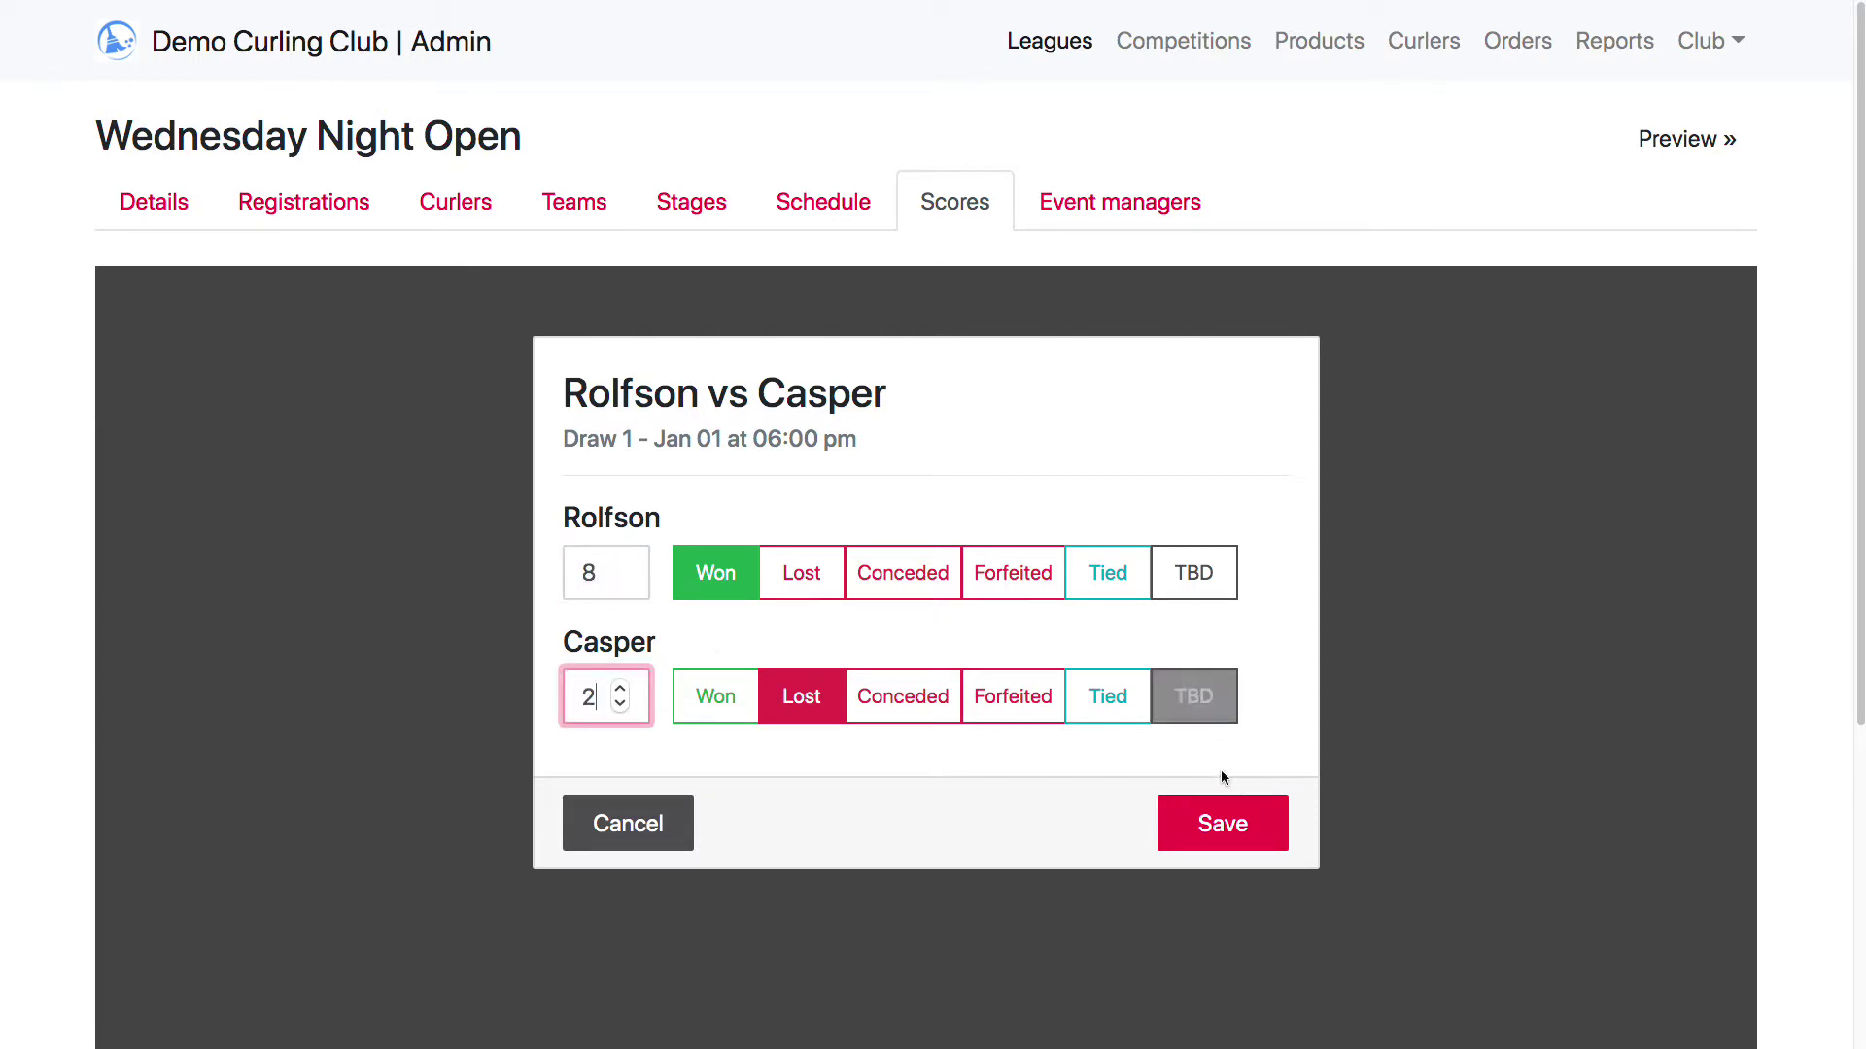
pyautogui.click(1224, 825)
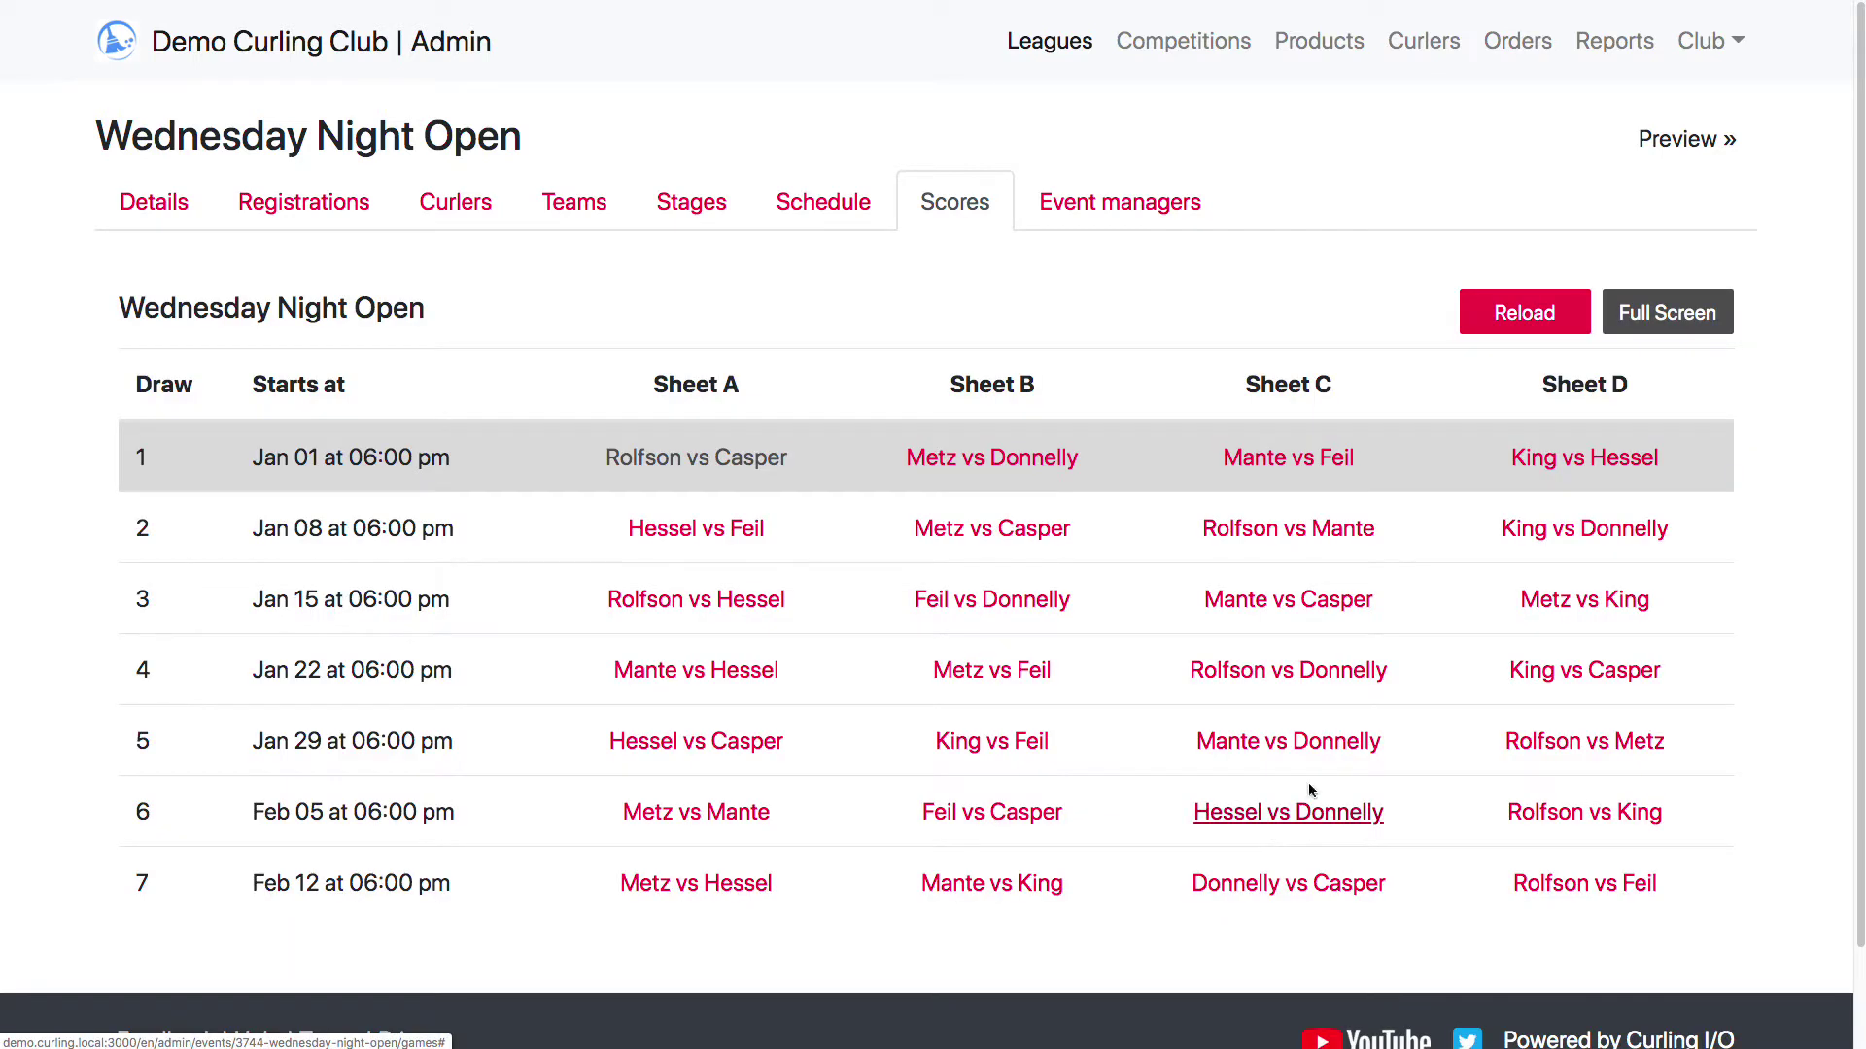
# Check the Rolfson result, then record draw 1 wins for Metz, Mante and King
pyautogui.click(680, 465)
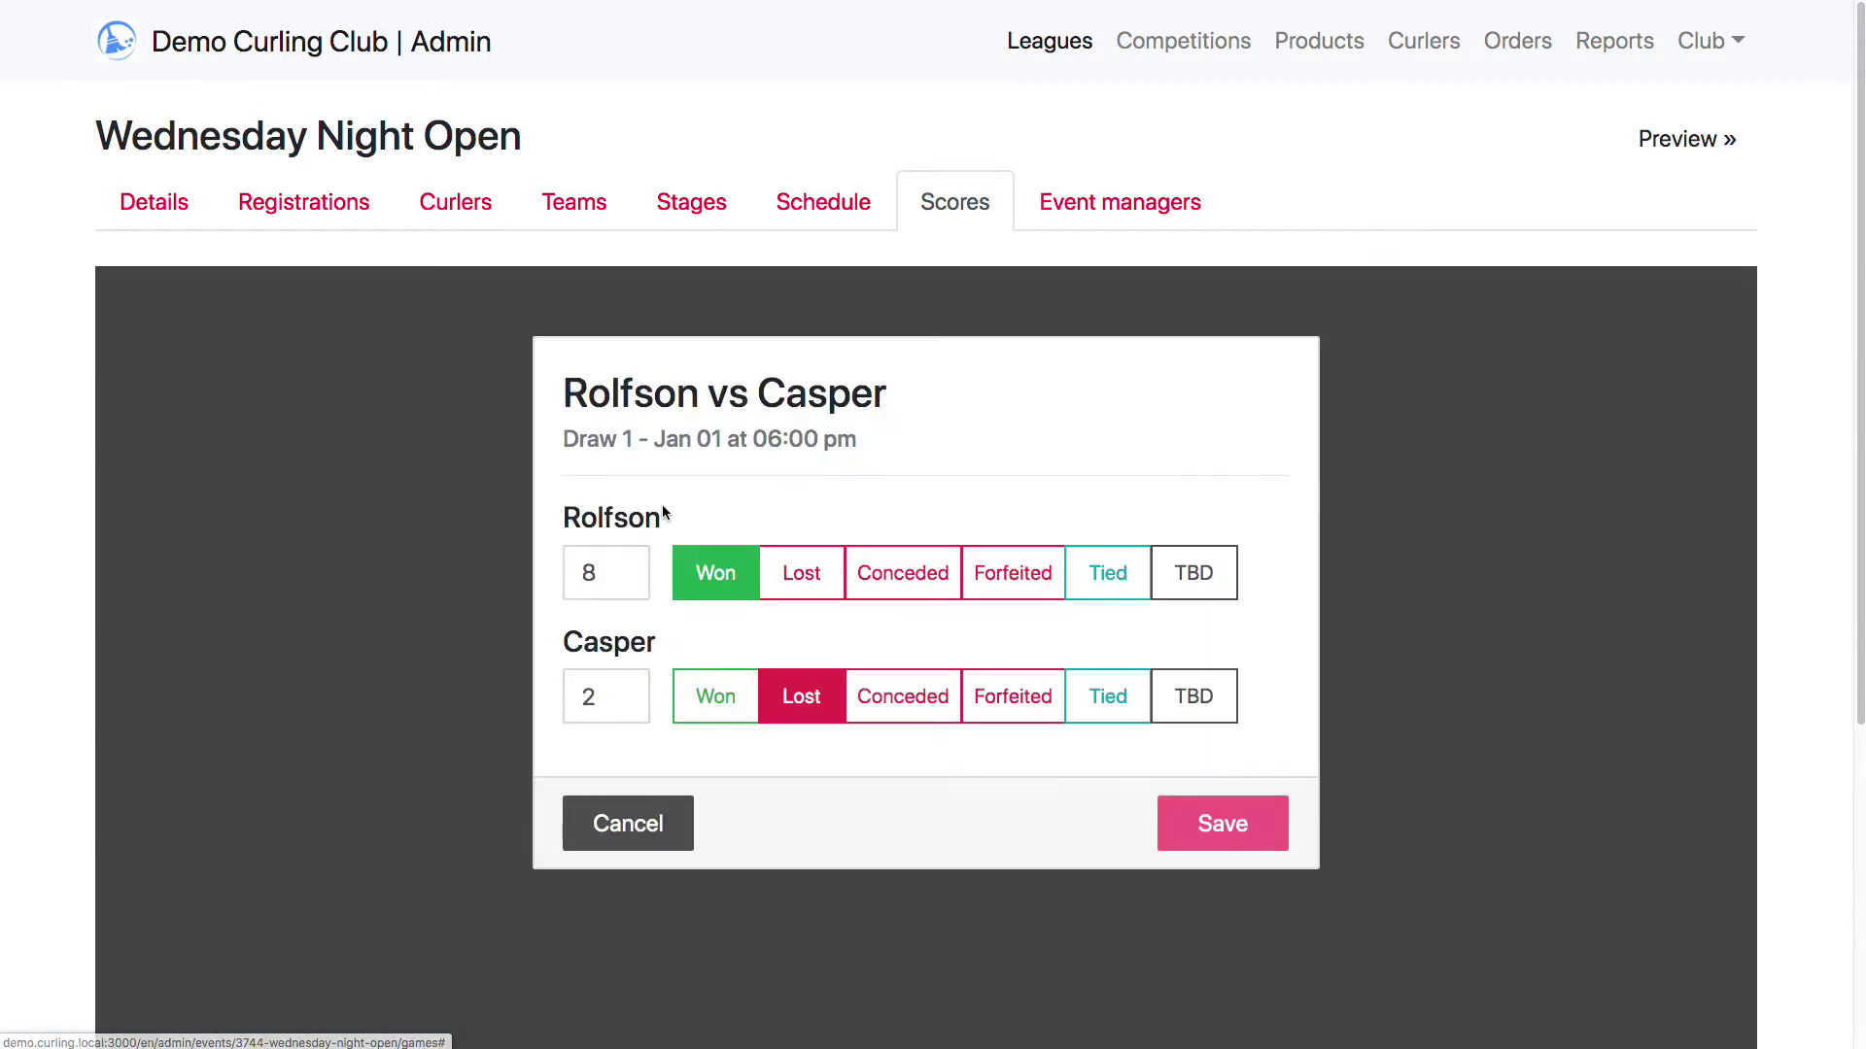
pyautogui.click(626, 836)
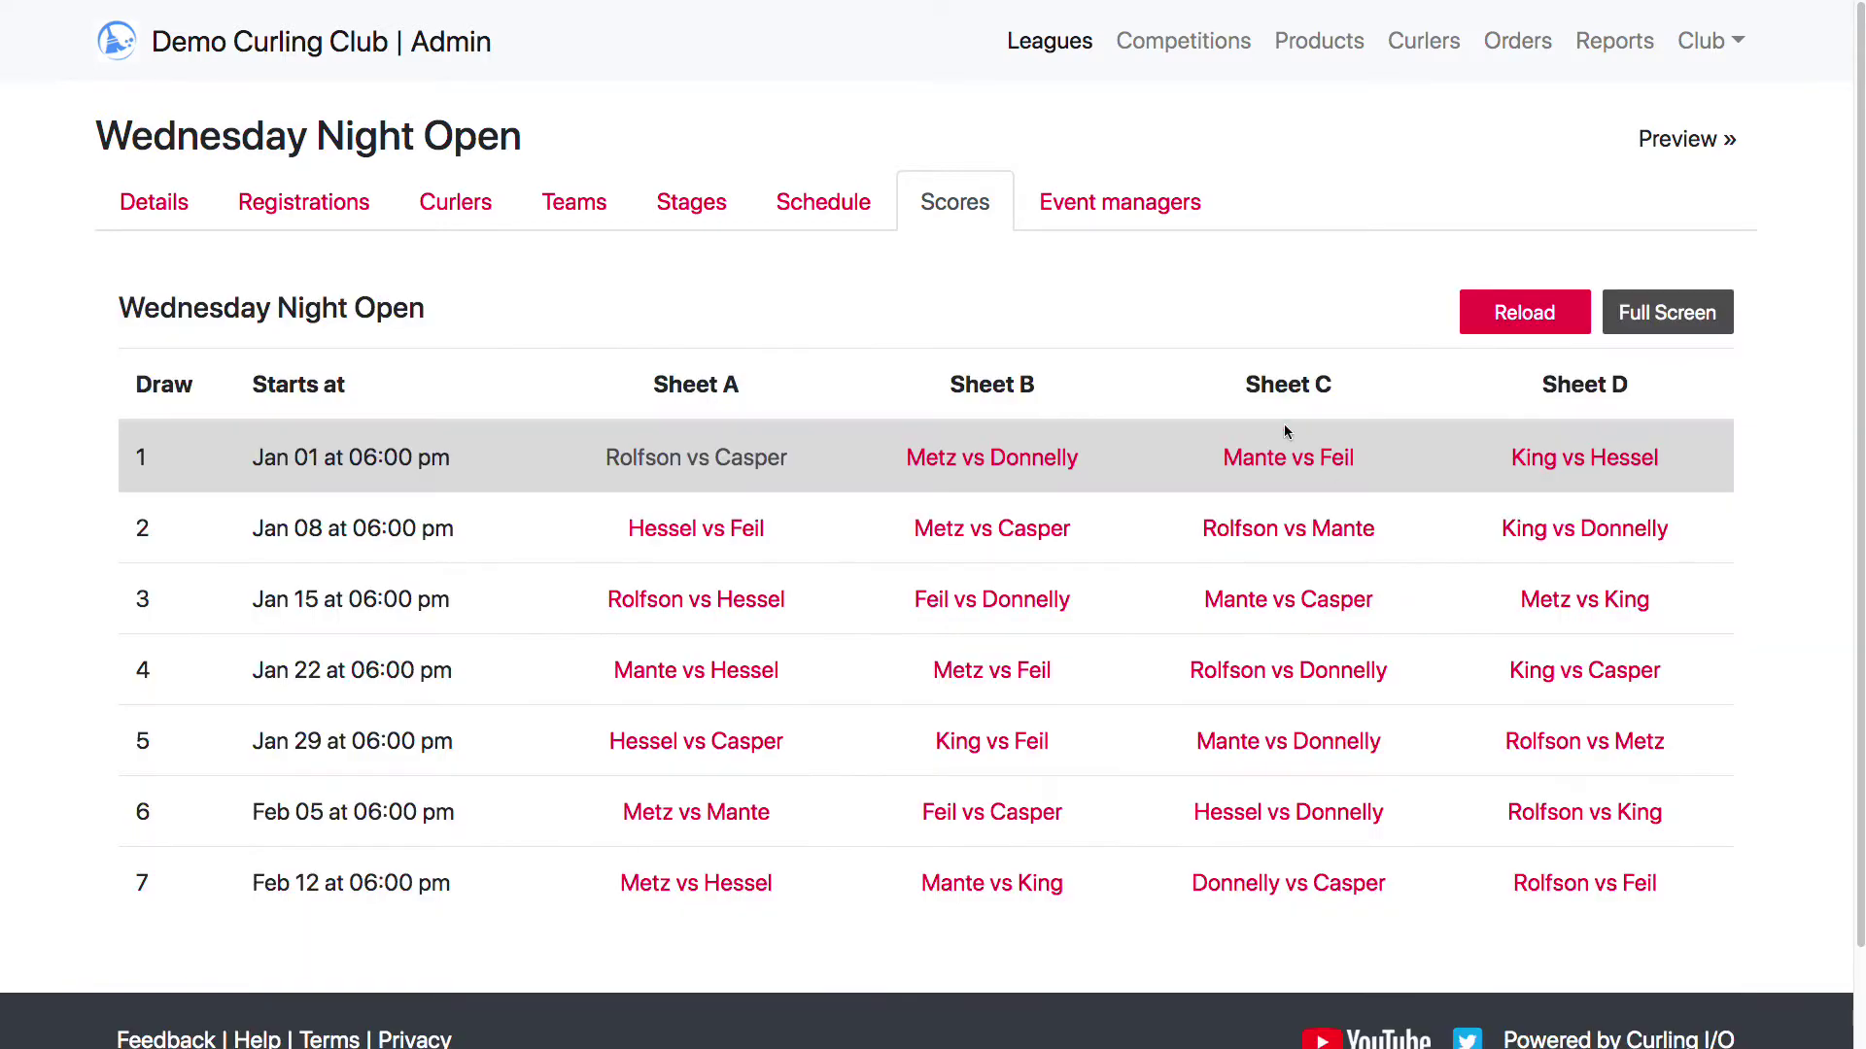
pyautogui.click(986, 460)
pyautogui.click(714, 575)
pyautogui.click(1220, 819)
pyautogui.click(1285, 460)
pyautogui.click(715, 573)
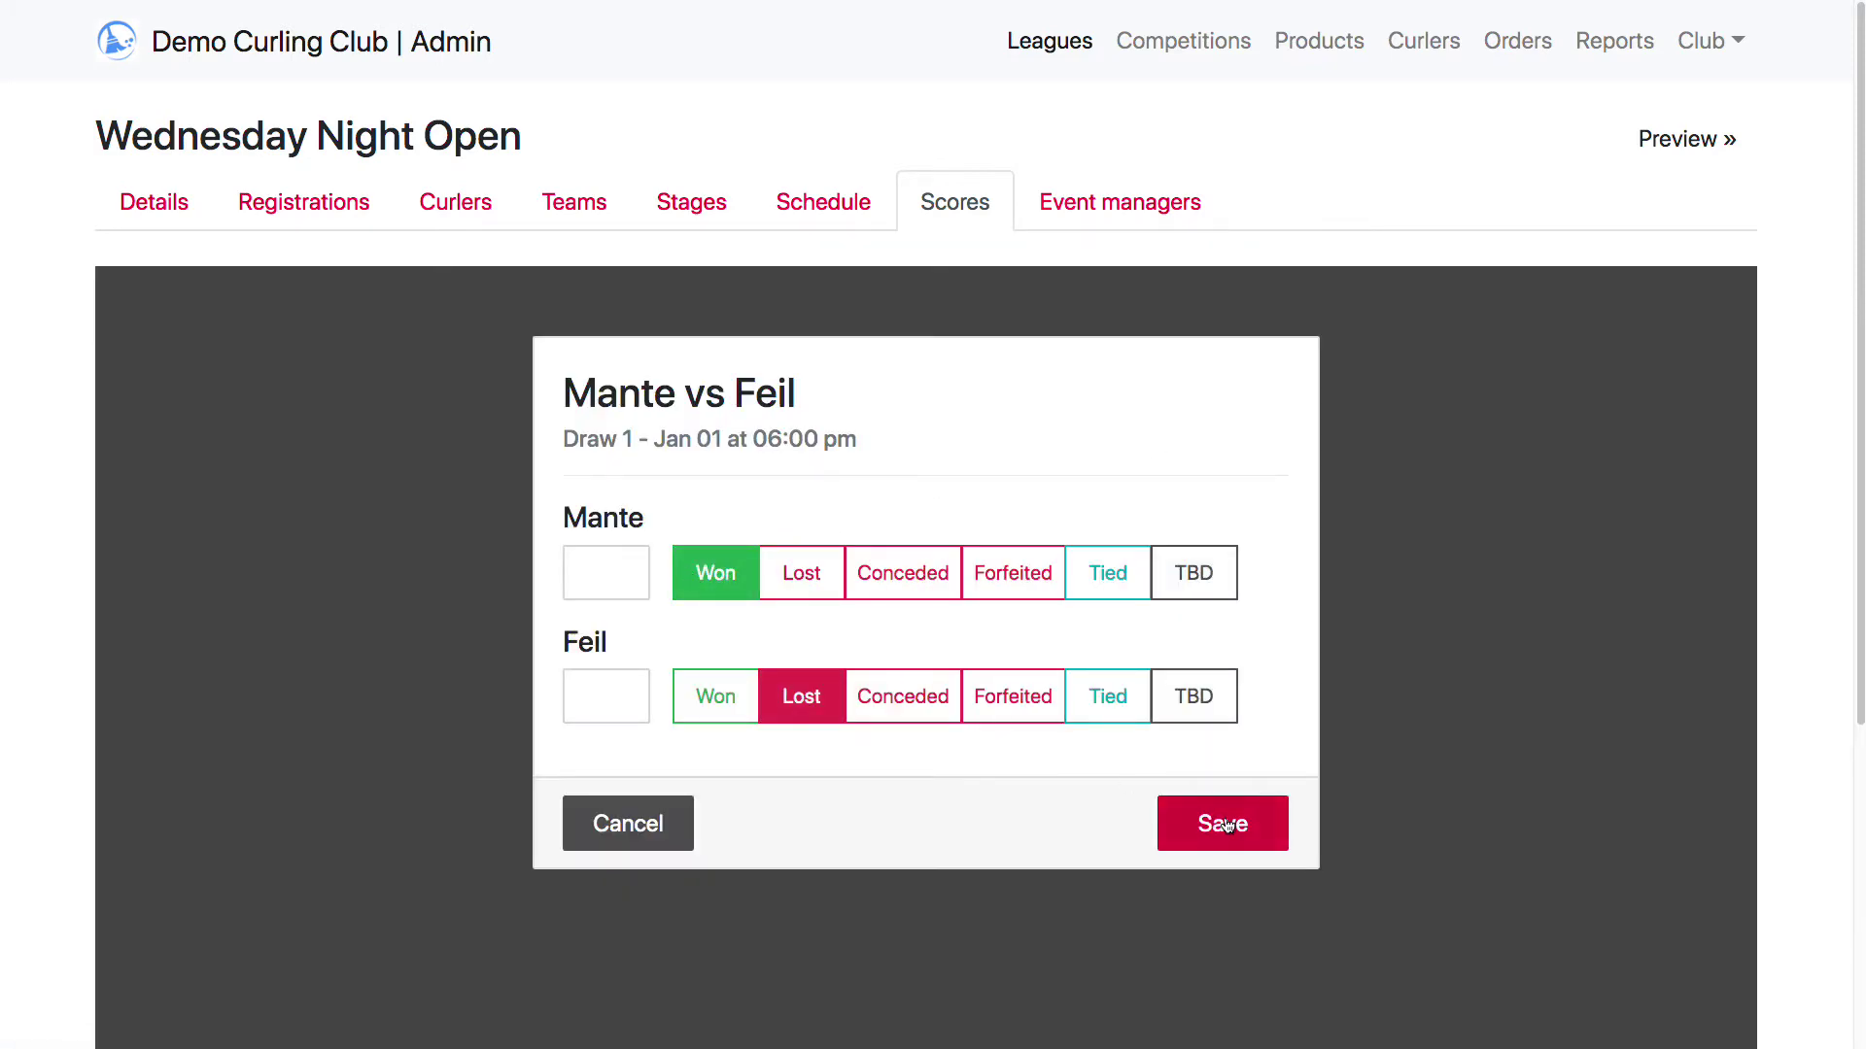
pyautogui.click(1226, 824)
pyautogui.click(1541, 460)
pyautogui.click(715, 573)
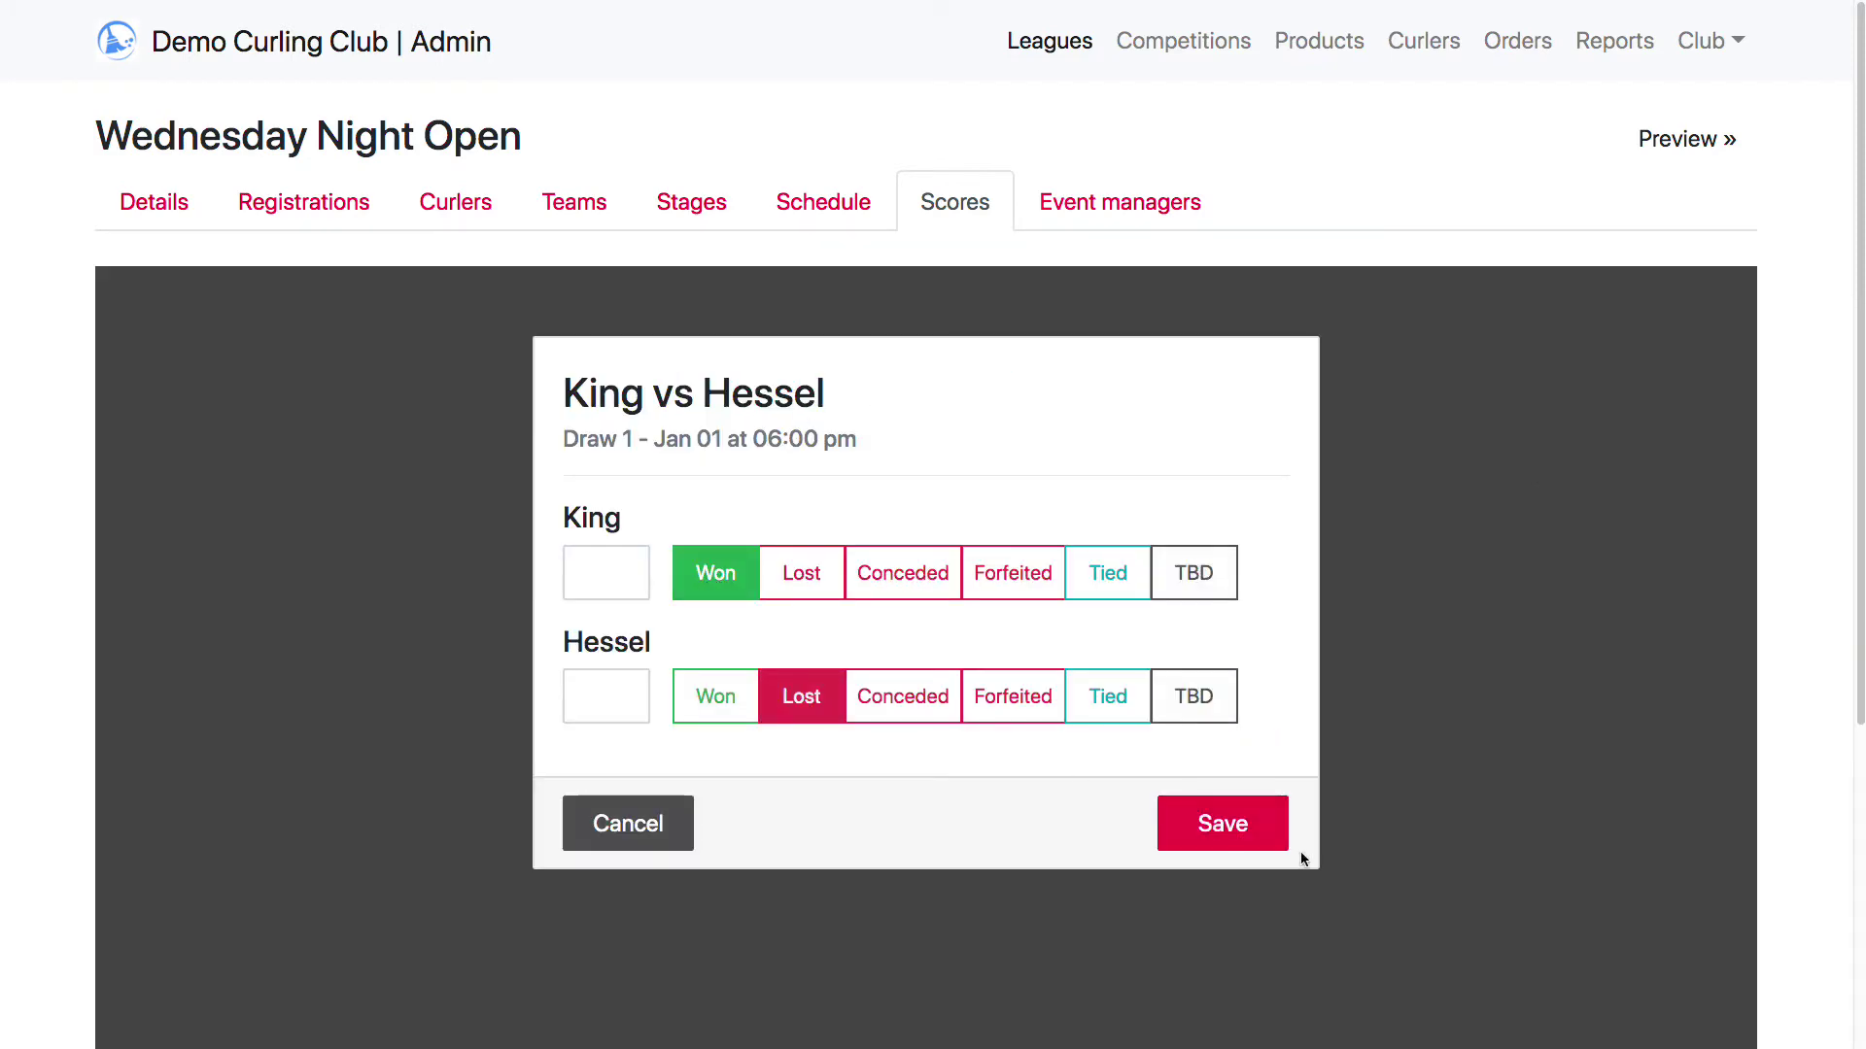
pyautogui.click(1283, 841)
# Record draw 2 wins for Hessel over Feil, Metz, Rolfson, and Donnelly over King
pyautogui.click(731, 547)
pyautogui.click(715, 573)
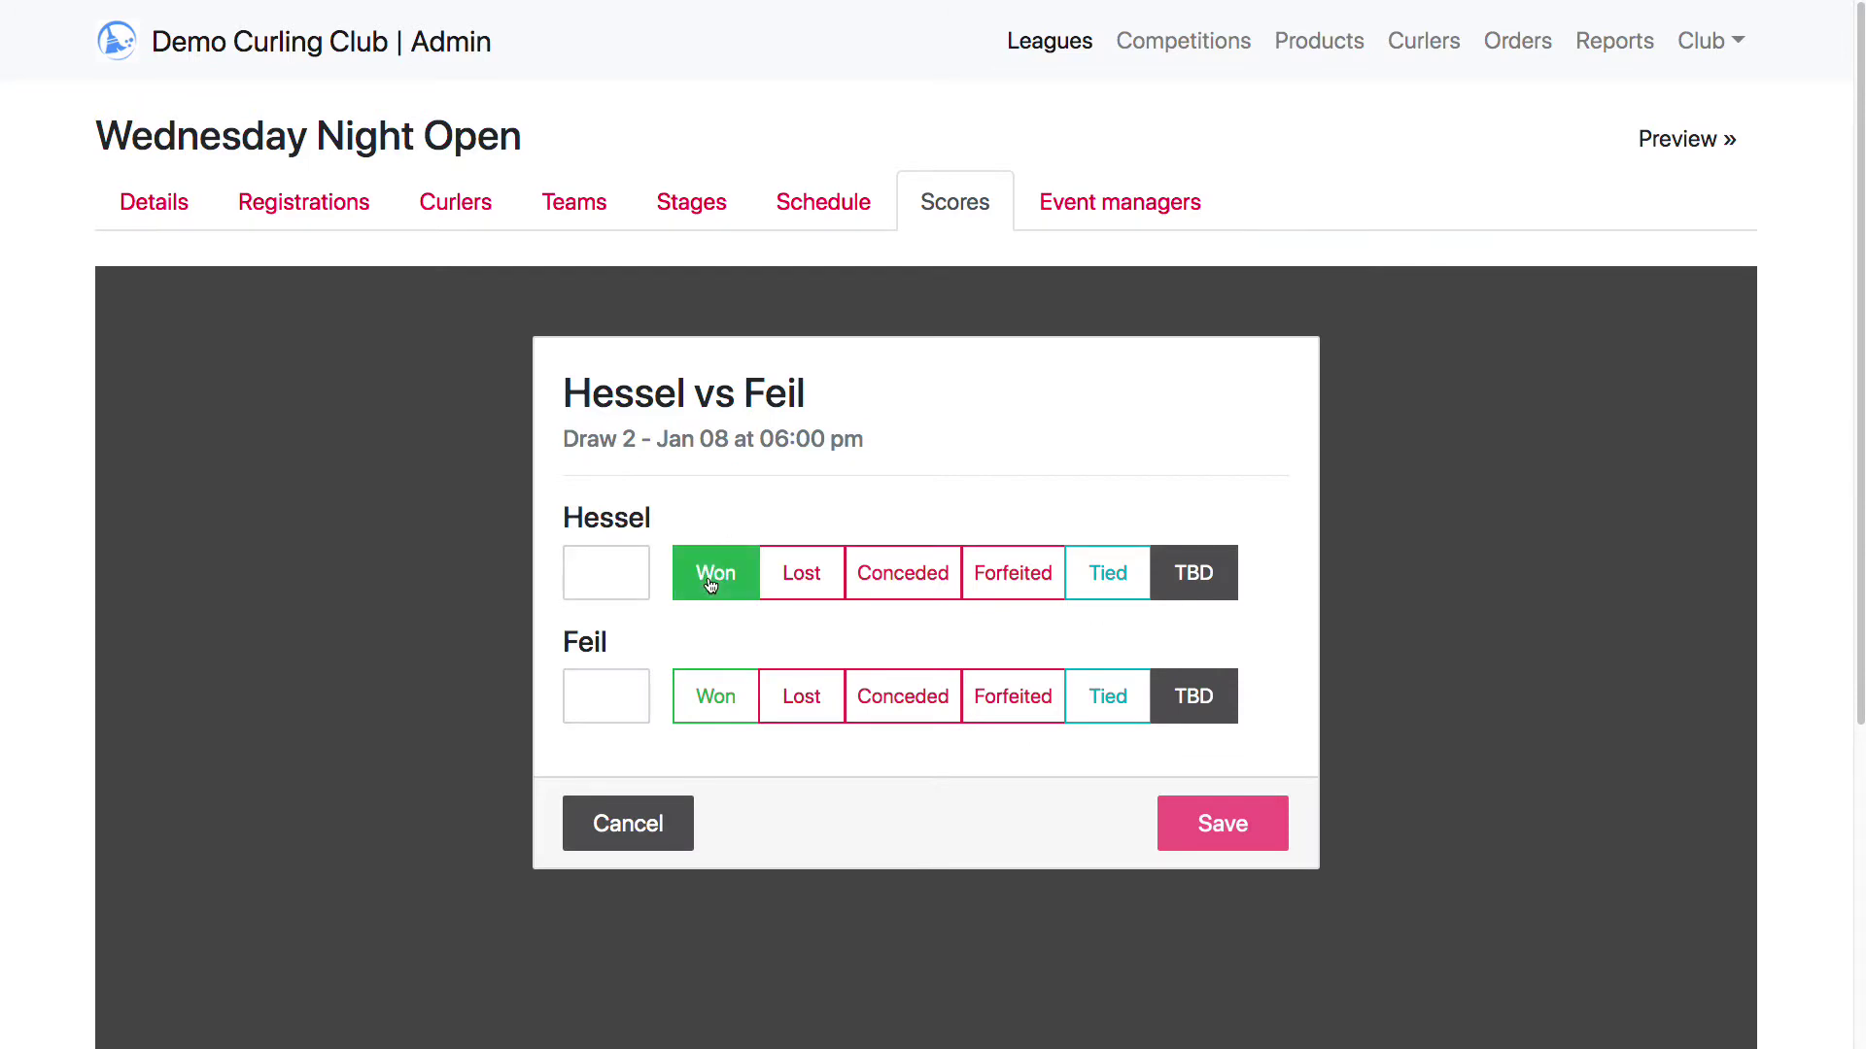
pyautogui.click(1226, 824)
pyautogui.click(982, 528)
pyautogui.click(717, 698)
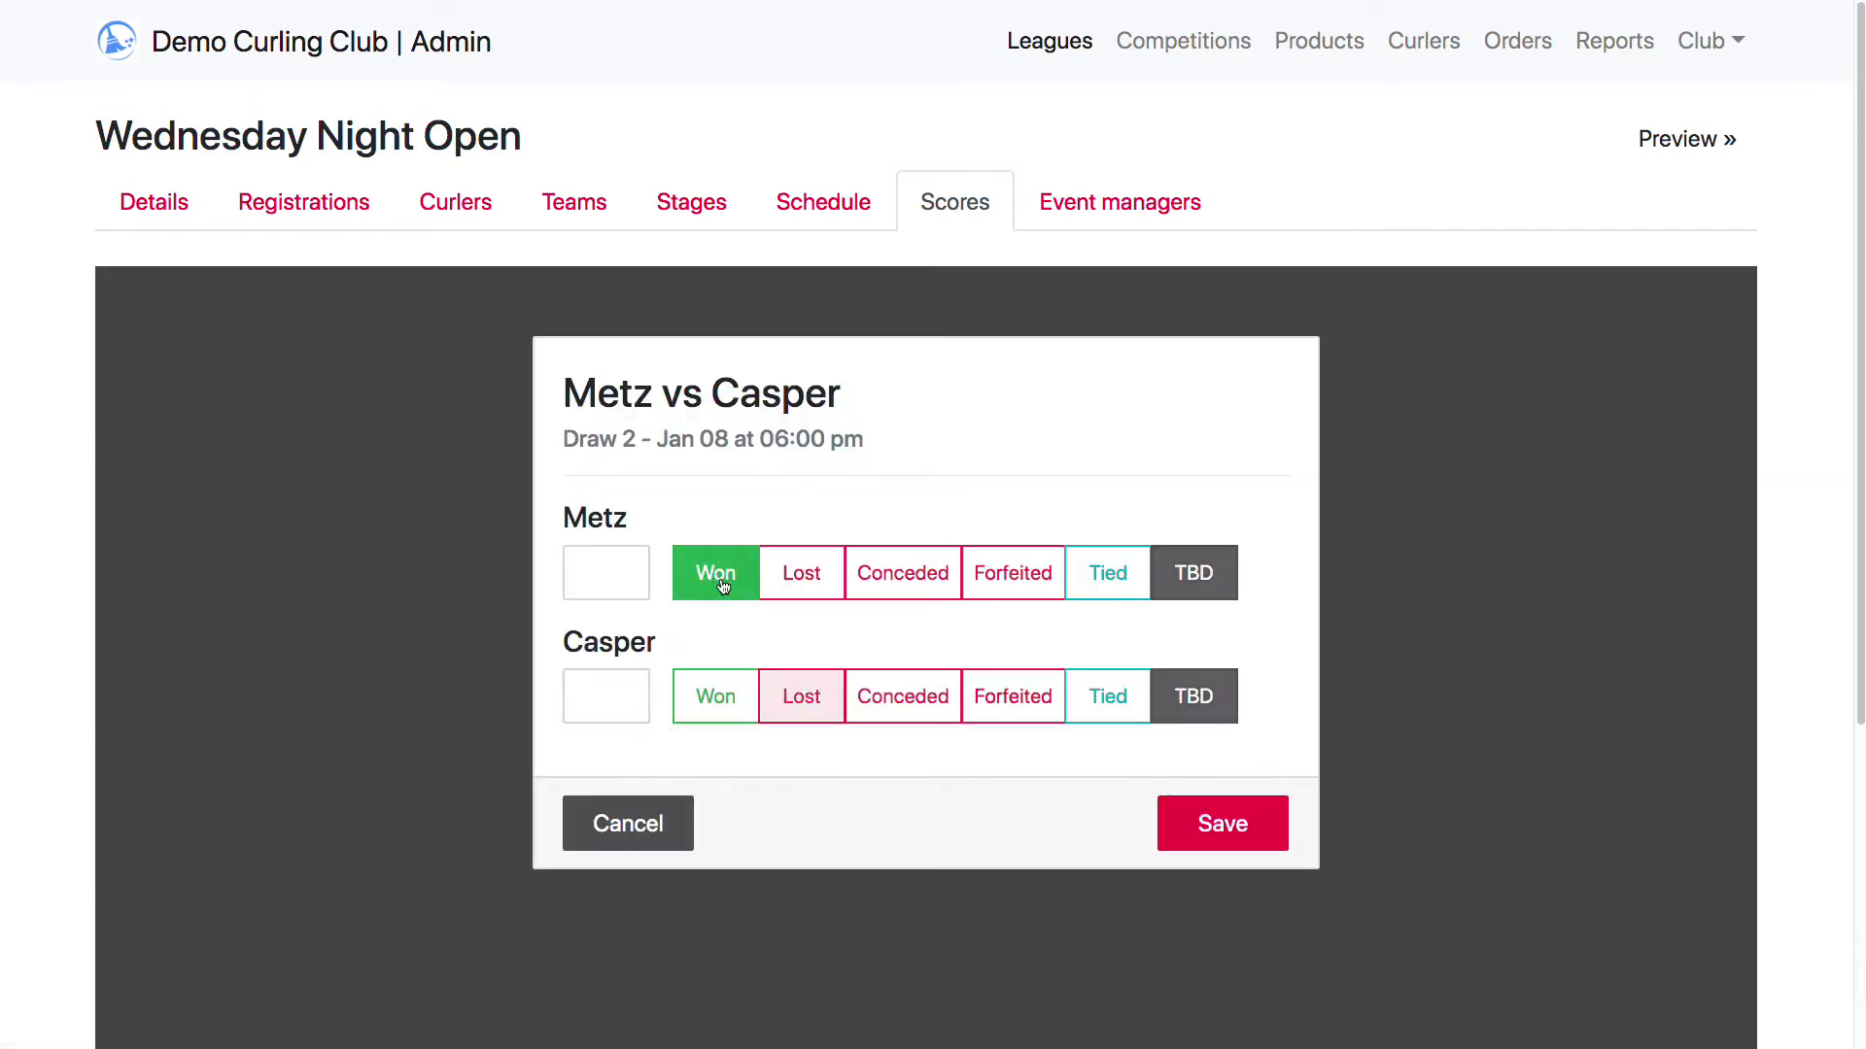
pyautogui.click(1220, 822)
pyautogui.click(1251, 533)
pyautogui.click(715, 573)
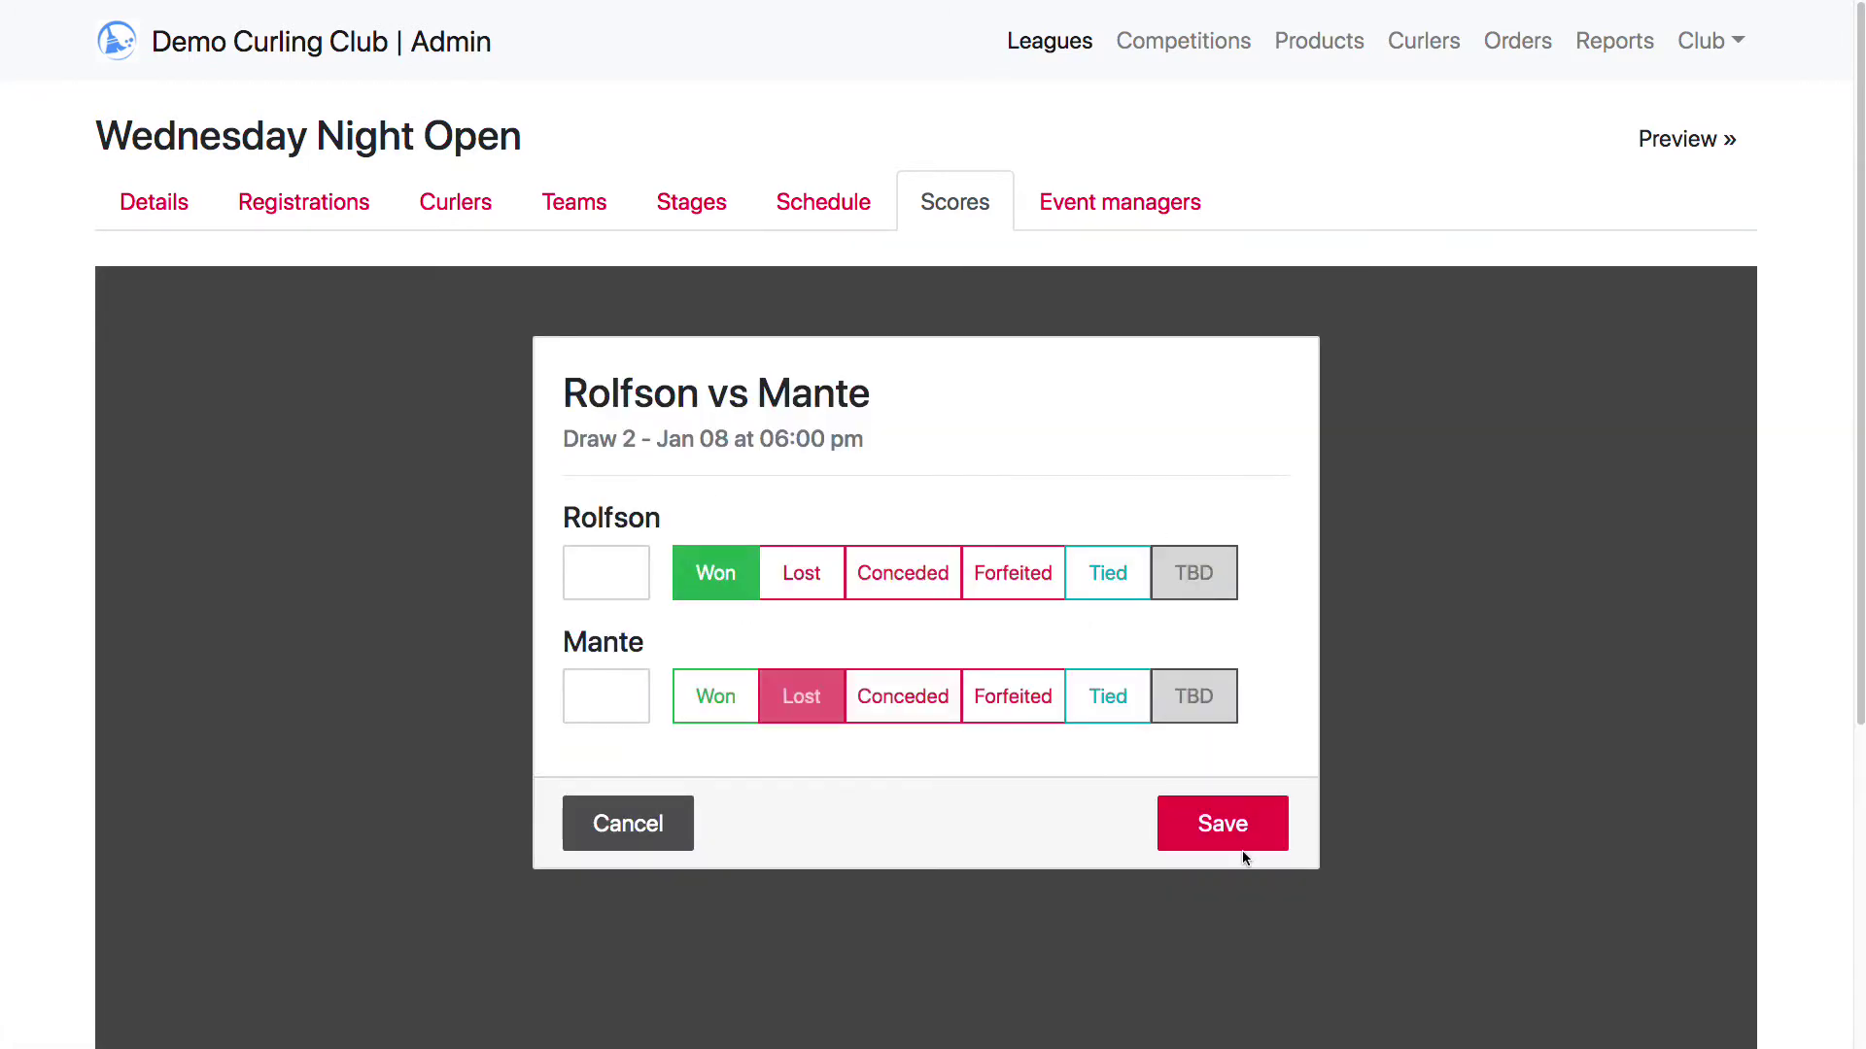
pyautogui.click(1223, 822)
pyautogui.click(1636, 531)
pyautogui.click(802, 574)
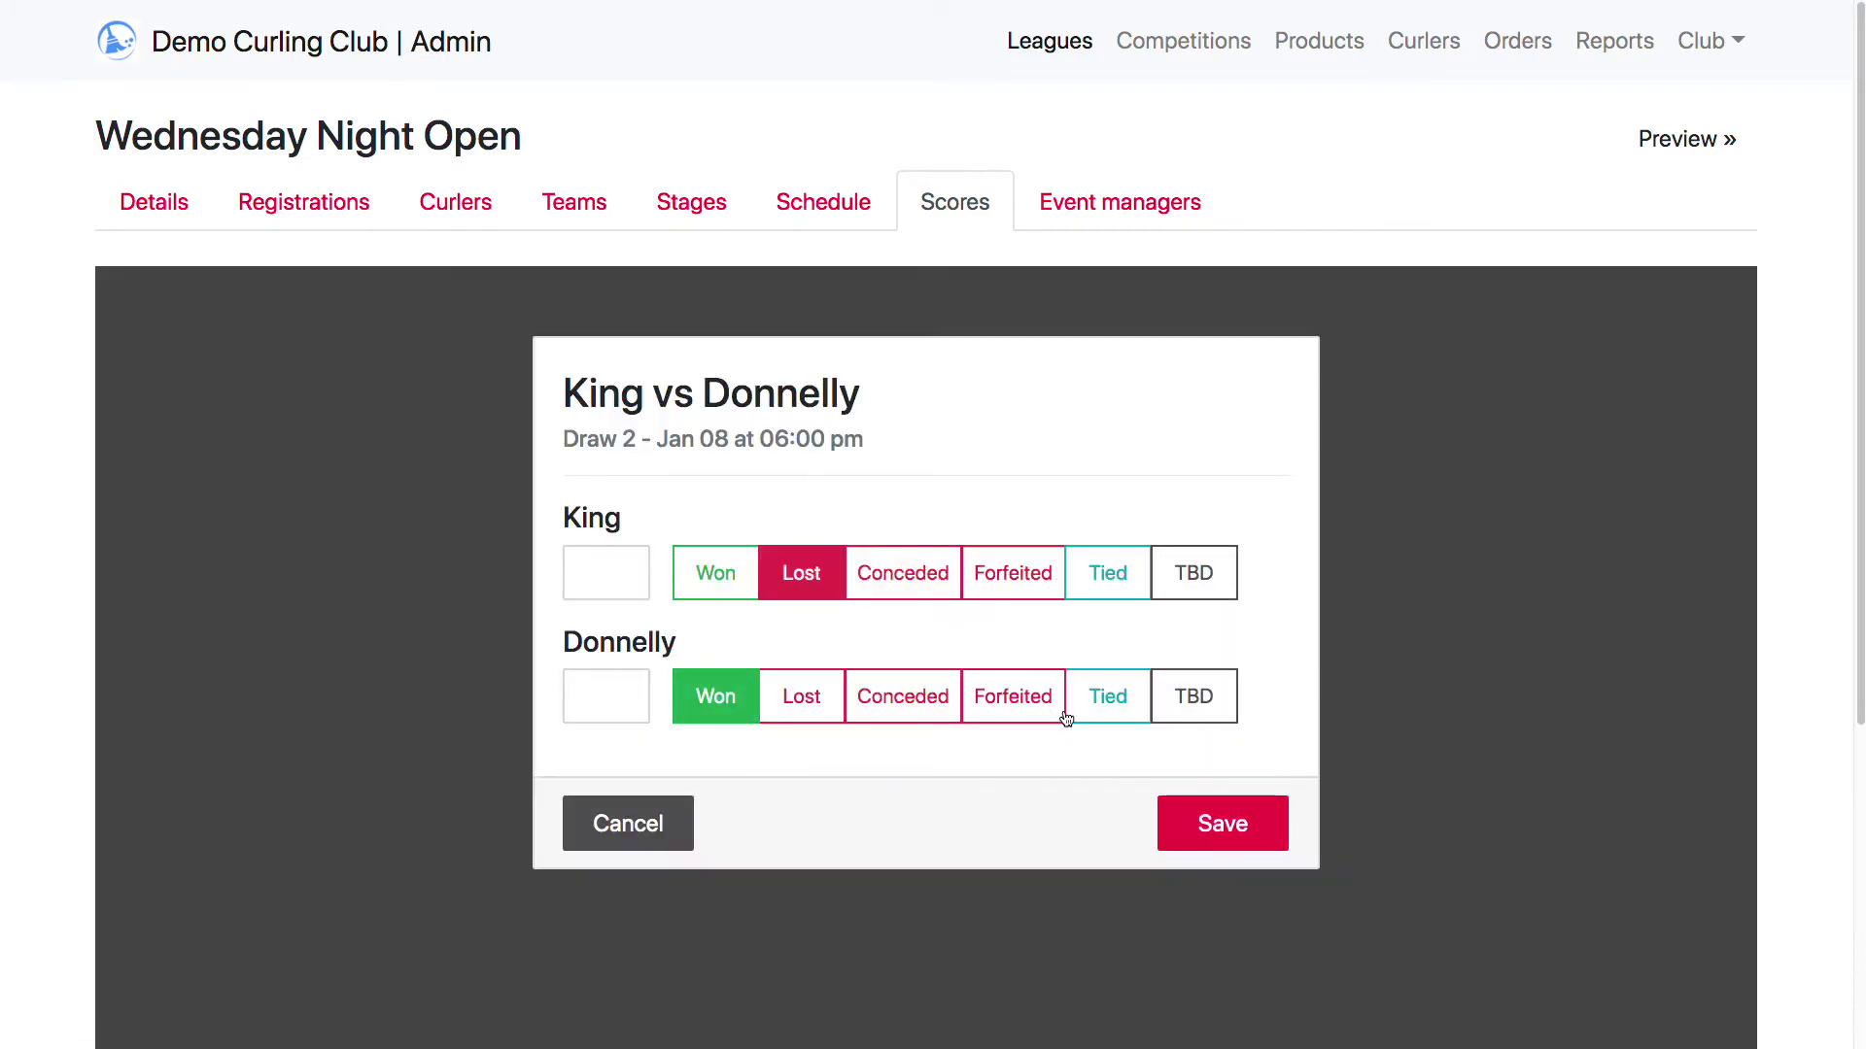
pyautogui.click(1012, 574)
pyautogui.click(1226, 826)
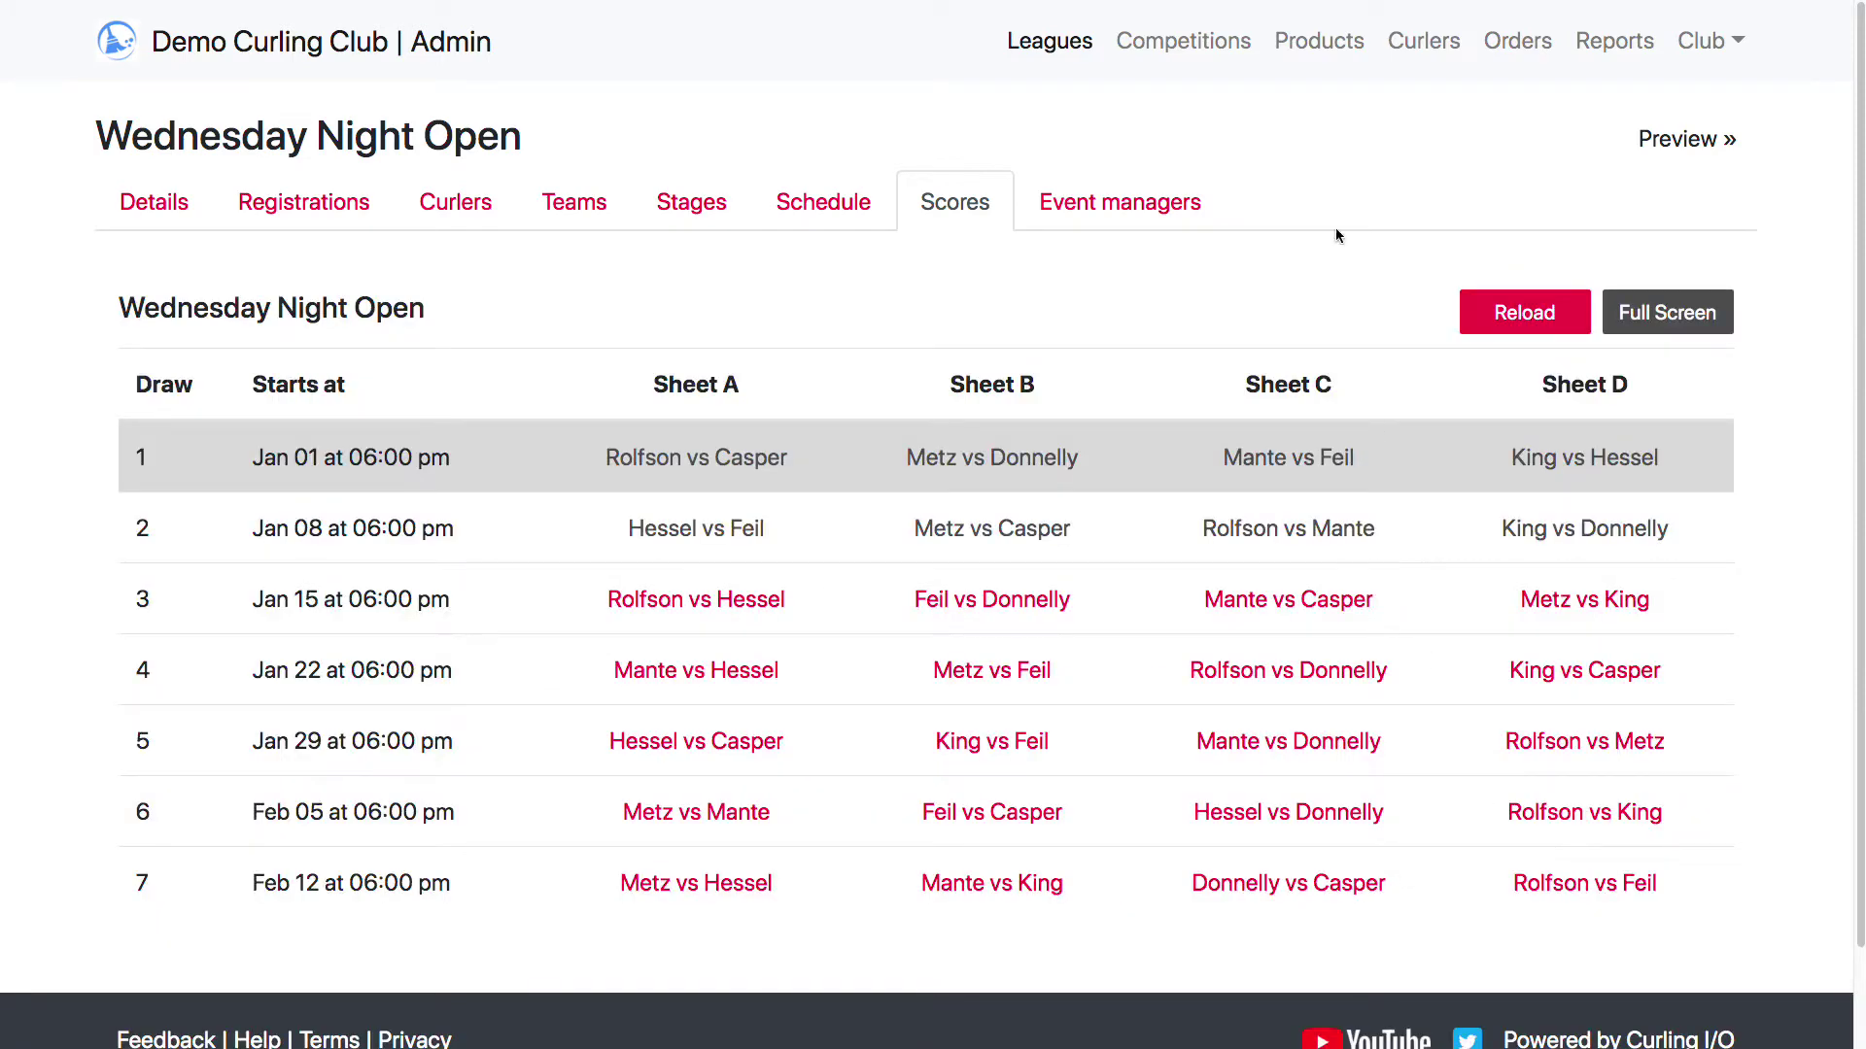
pyautogui.click(1703, 141)
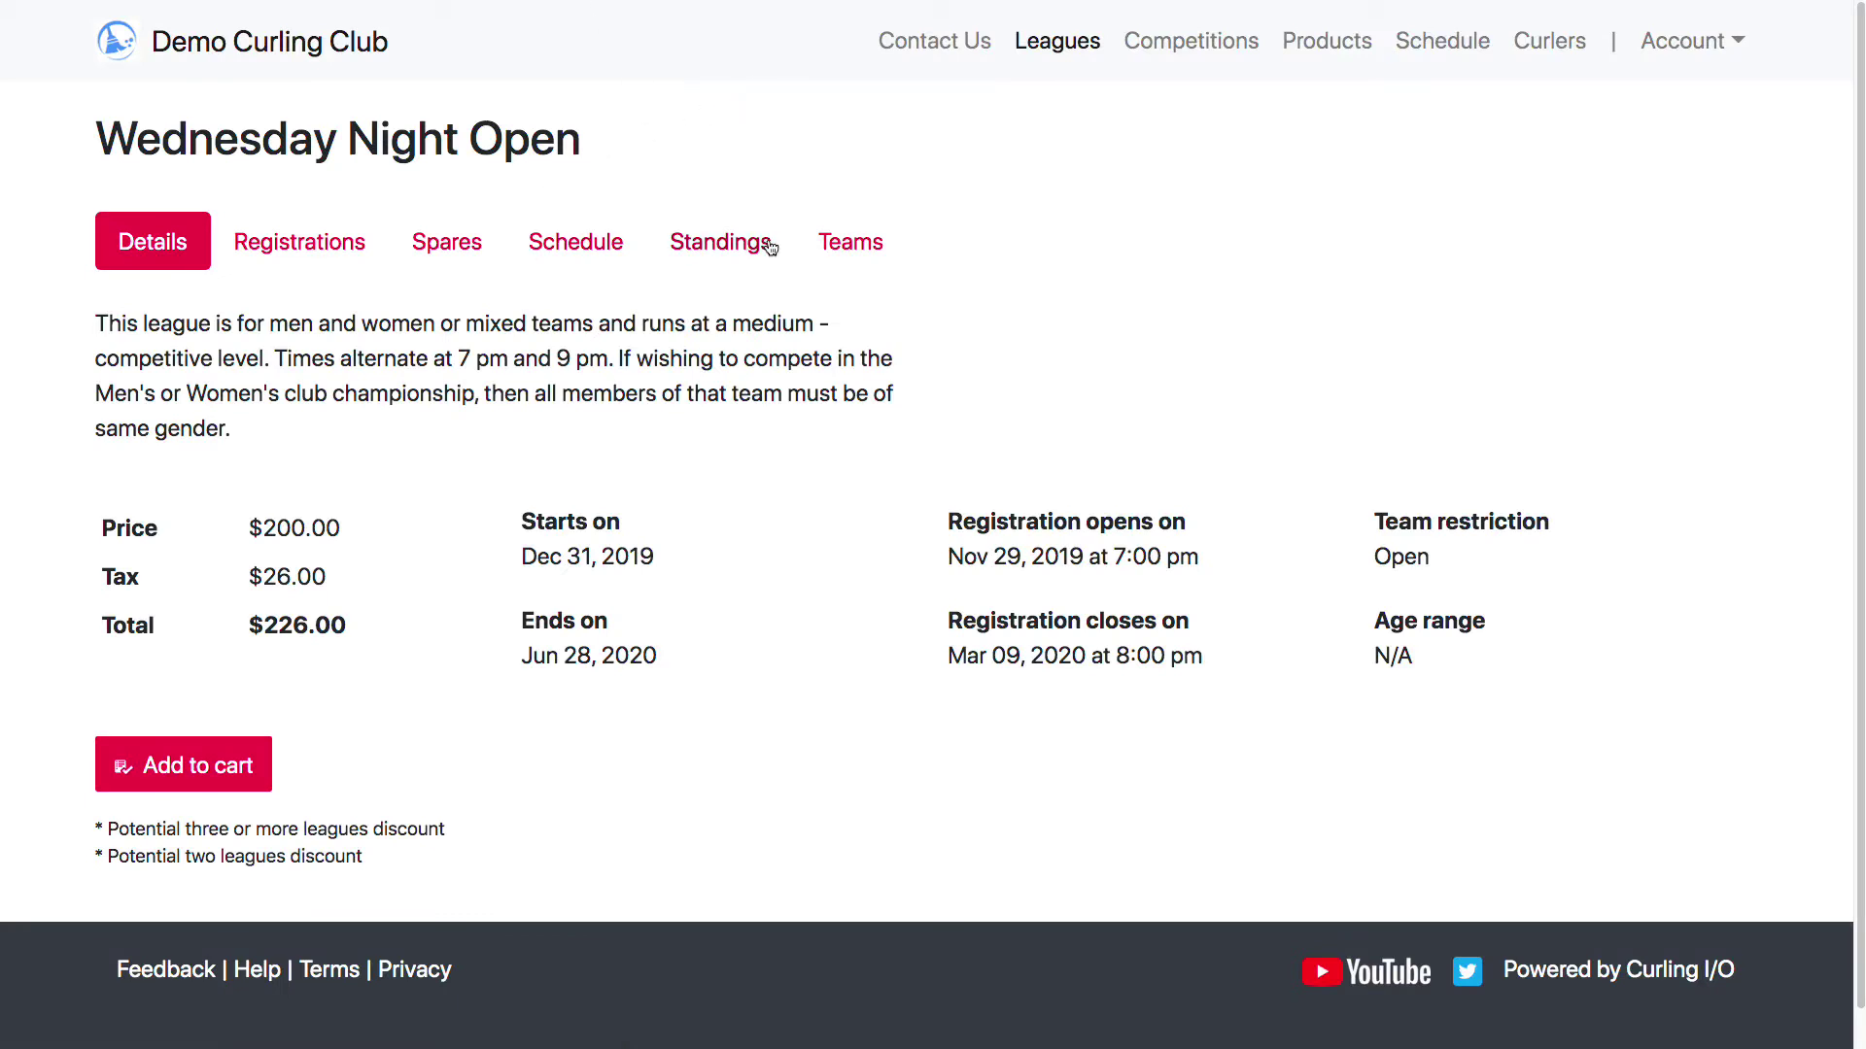
pyautogui.click(741, 249)
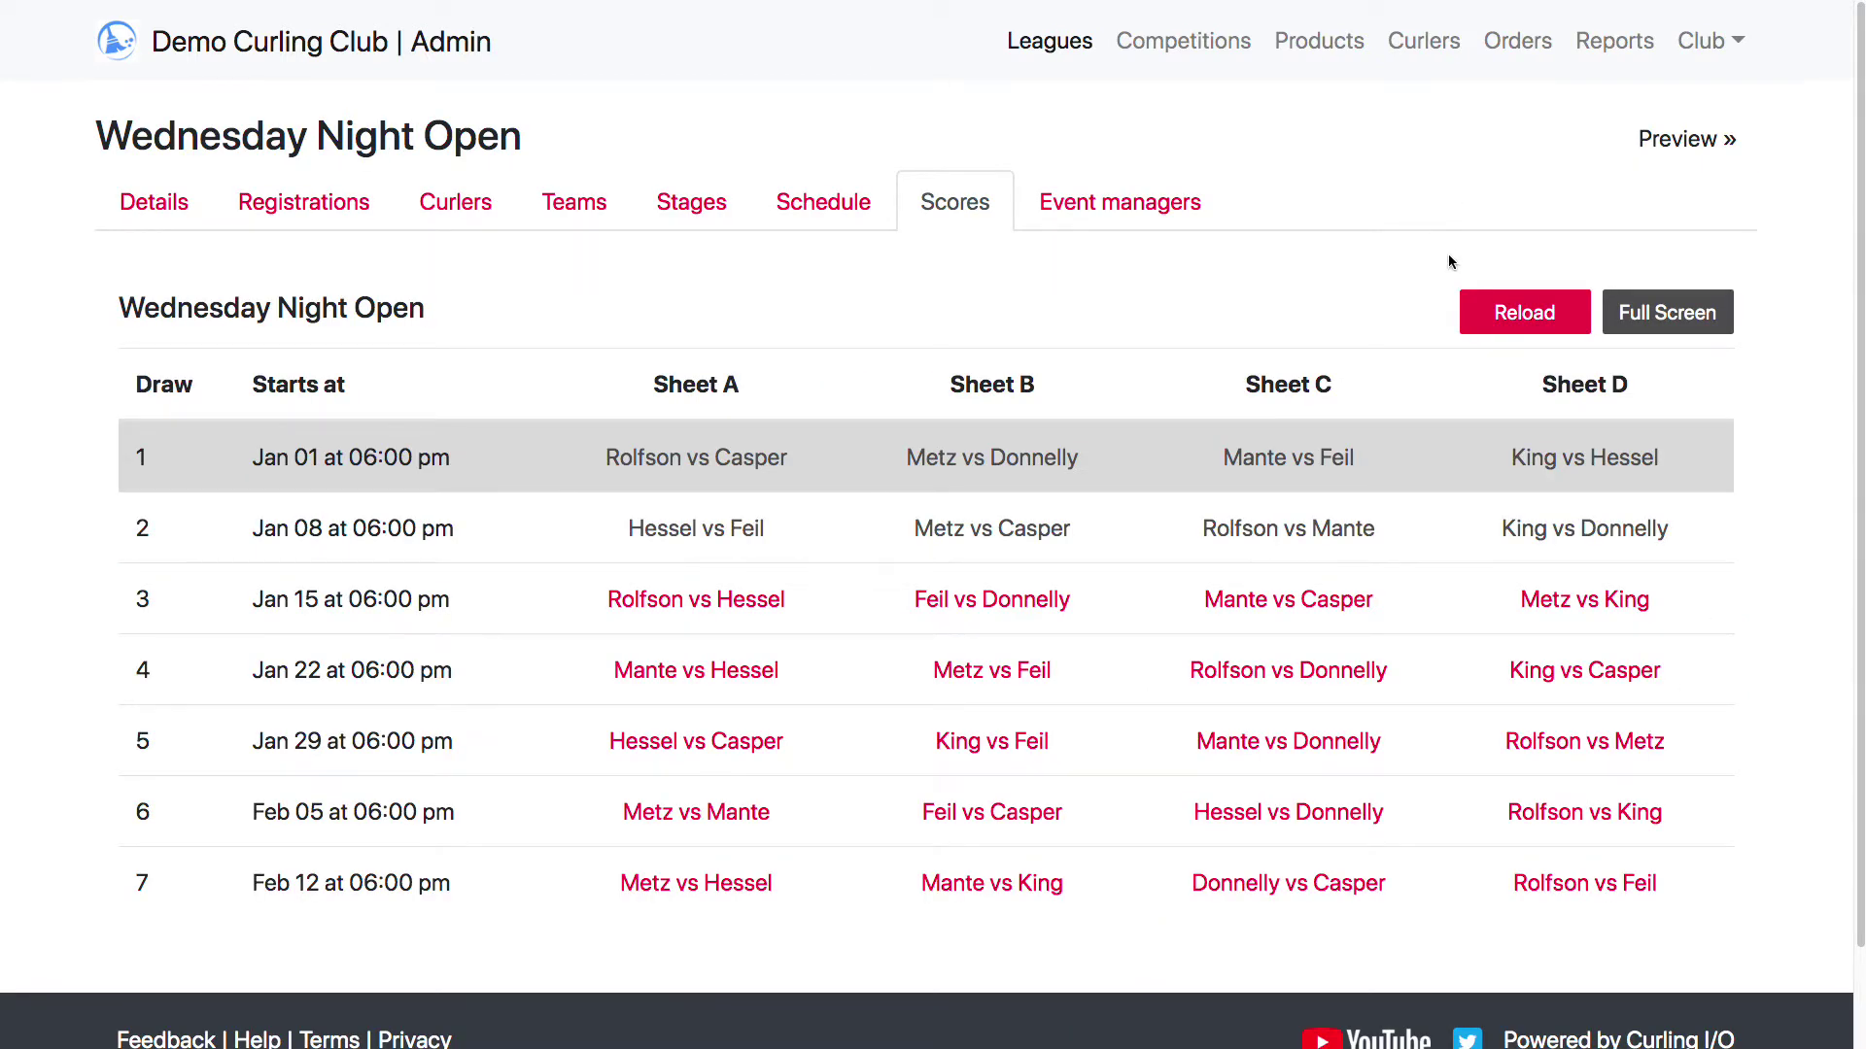
pyautogui.click(1671, 312)
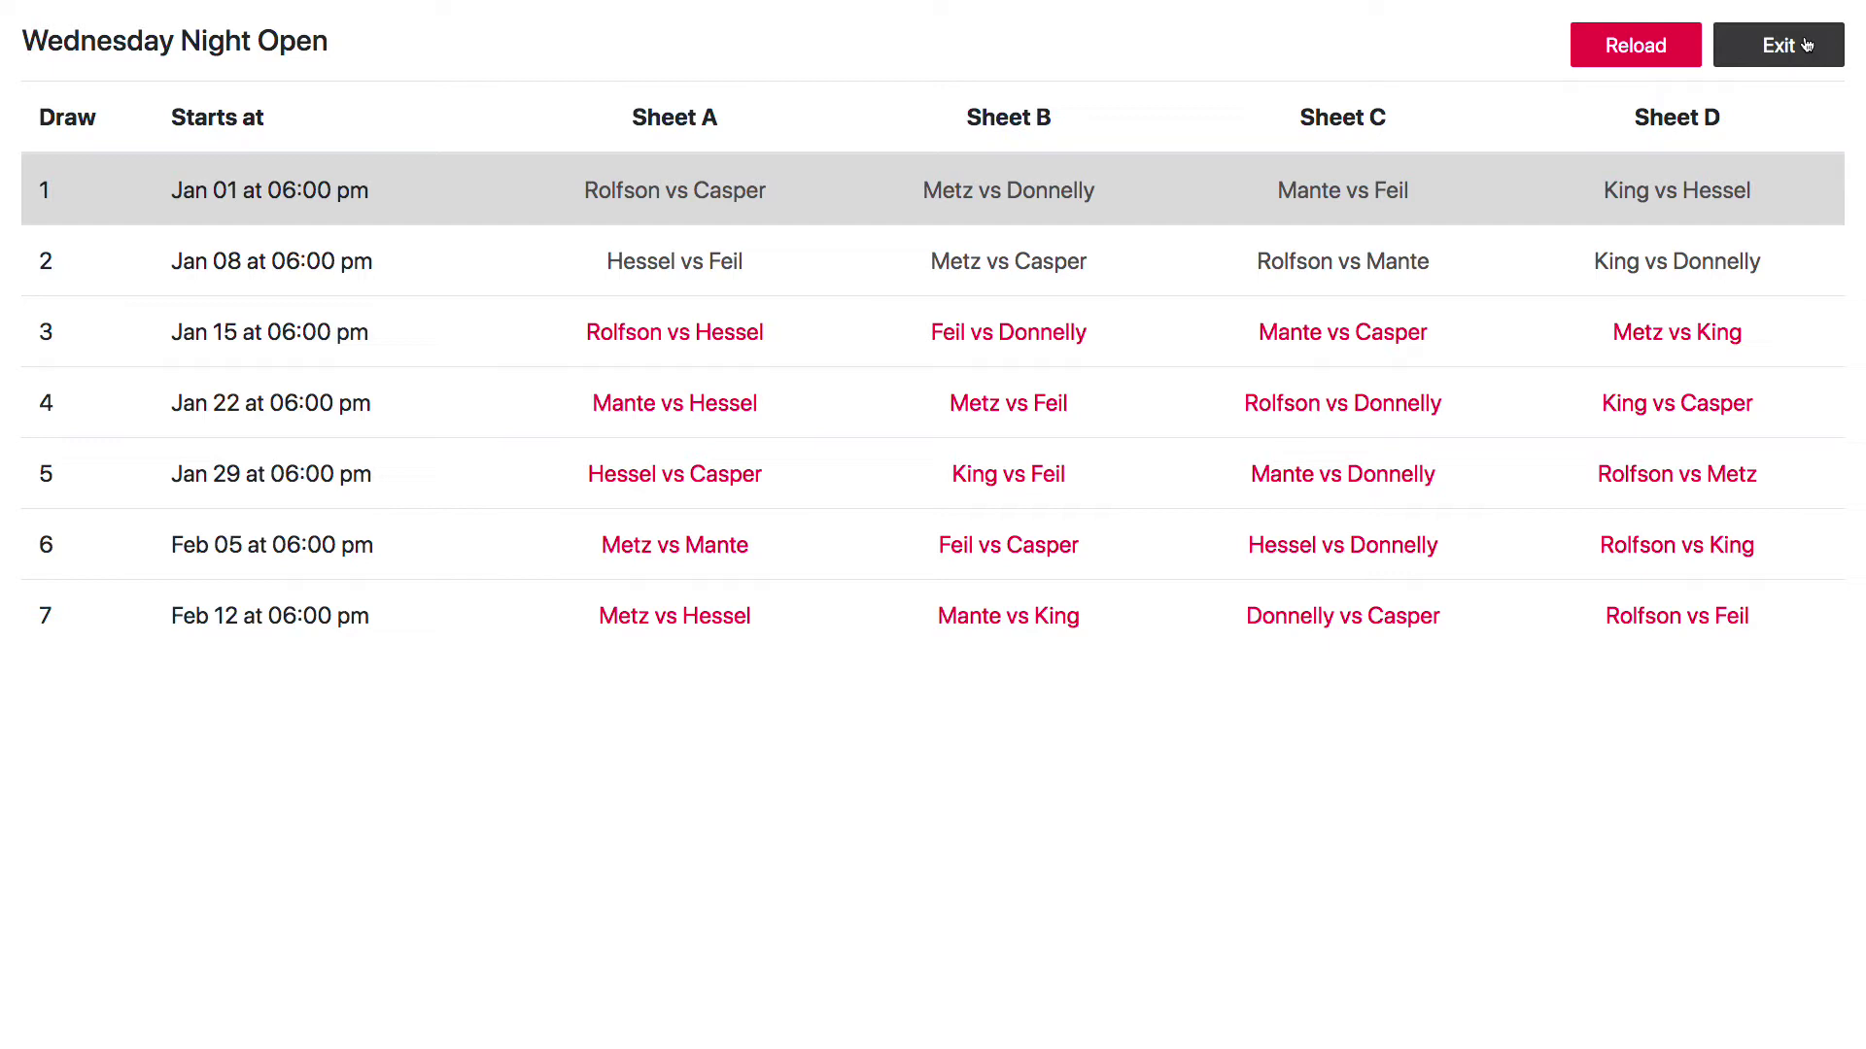
pyautogui.click(1805, 45)
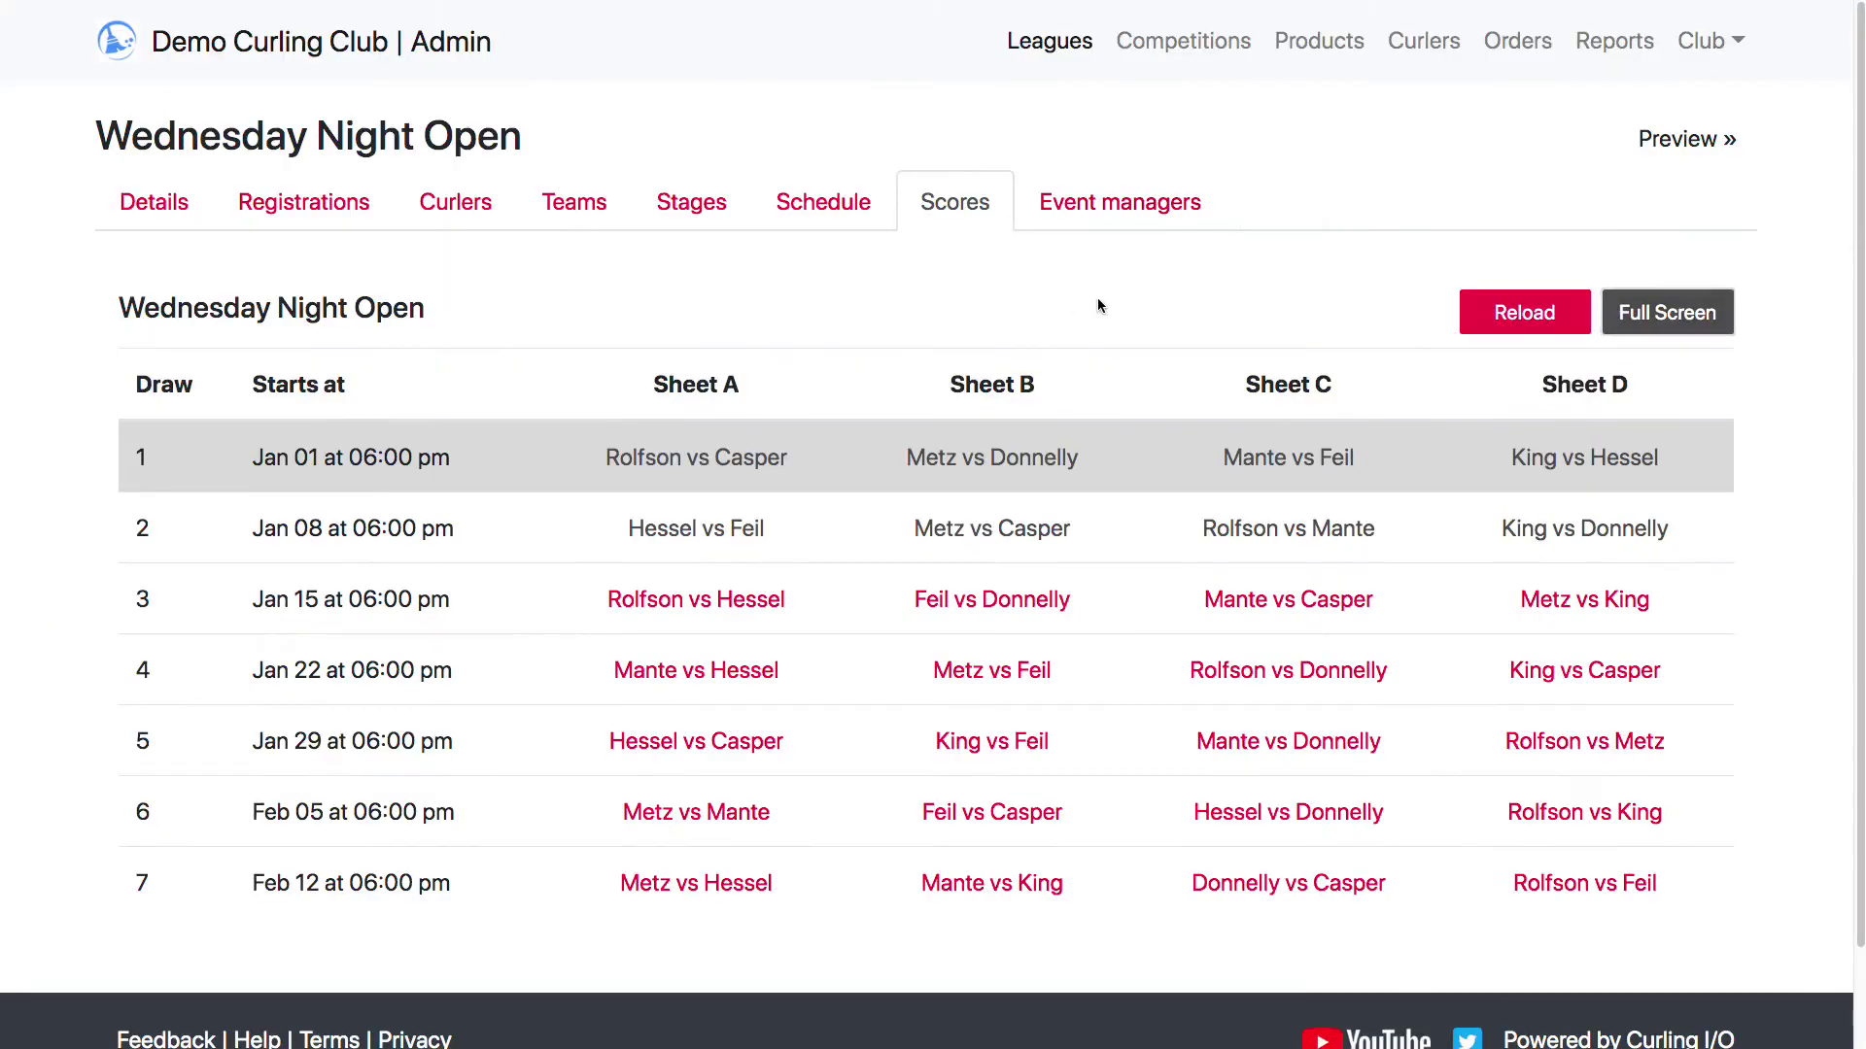
# Open the league's Event managers list and start a new event manager form
pyautogui.click(1122, 205)
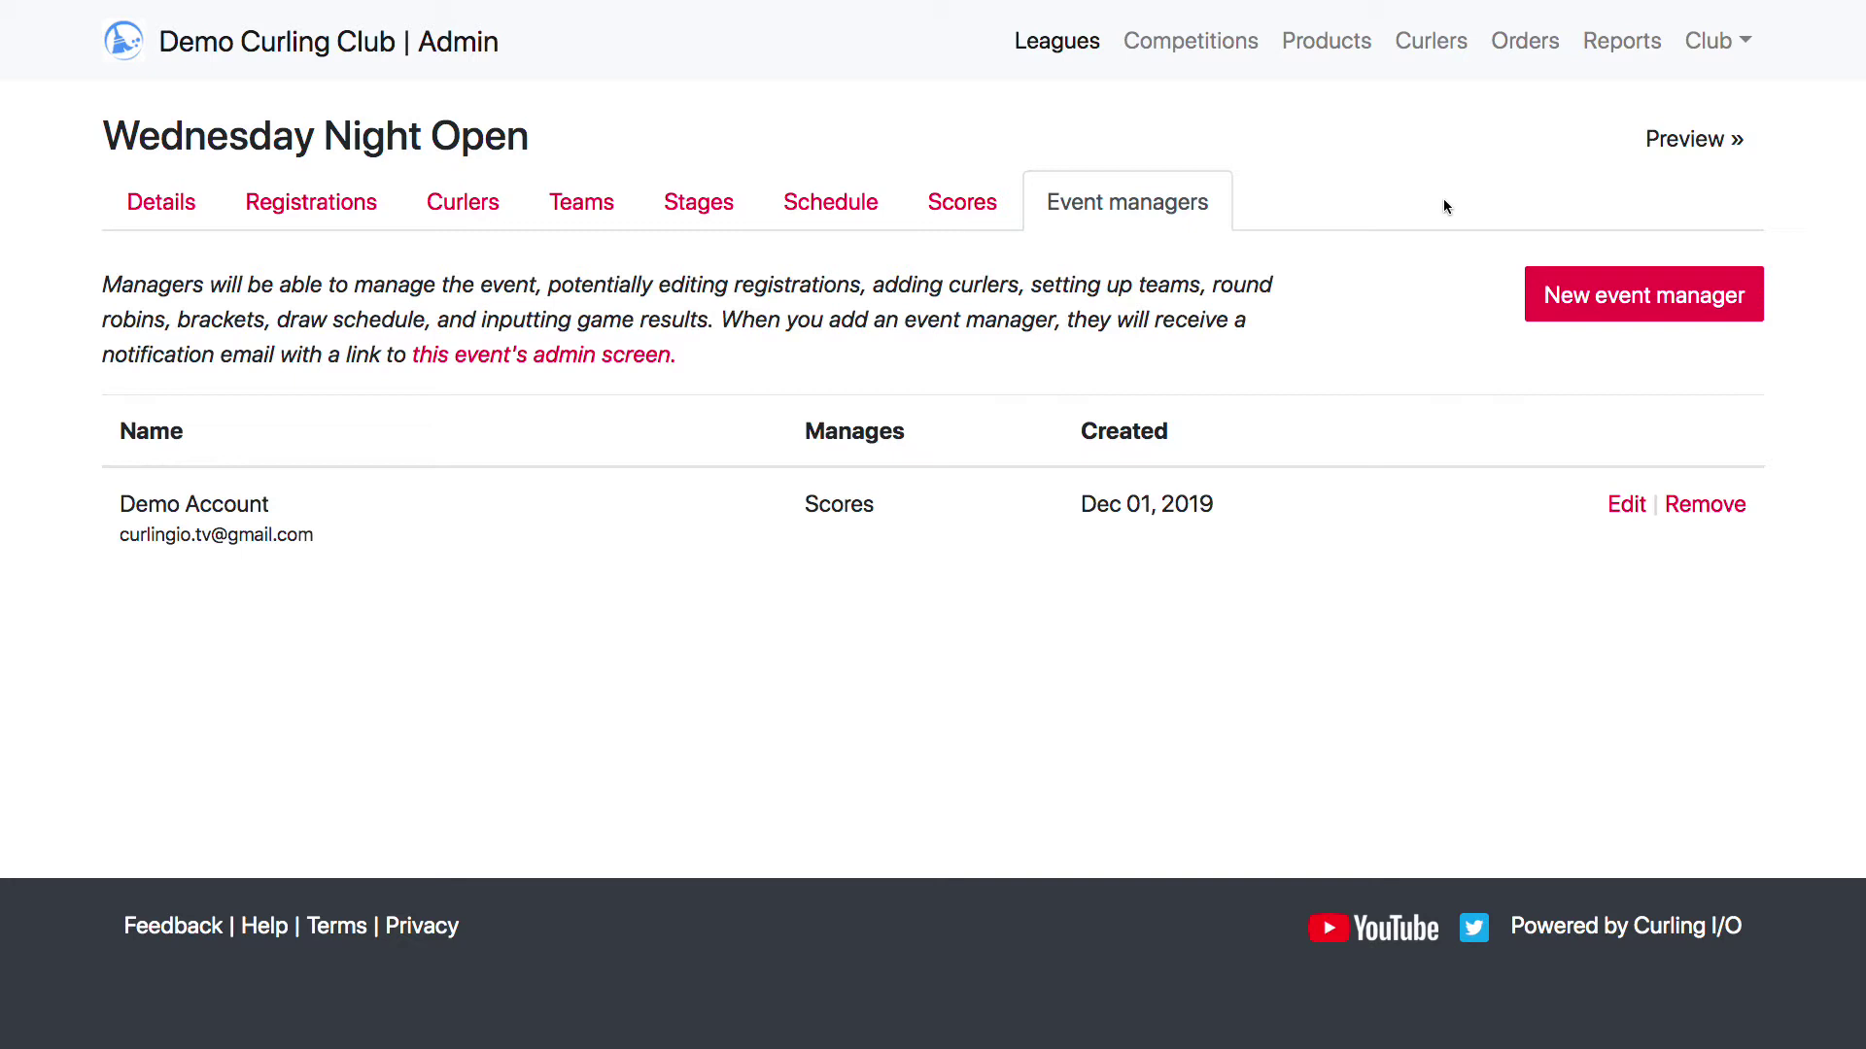
pyautogui.click(1588, 292)
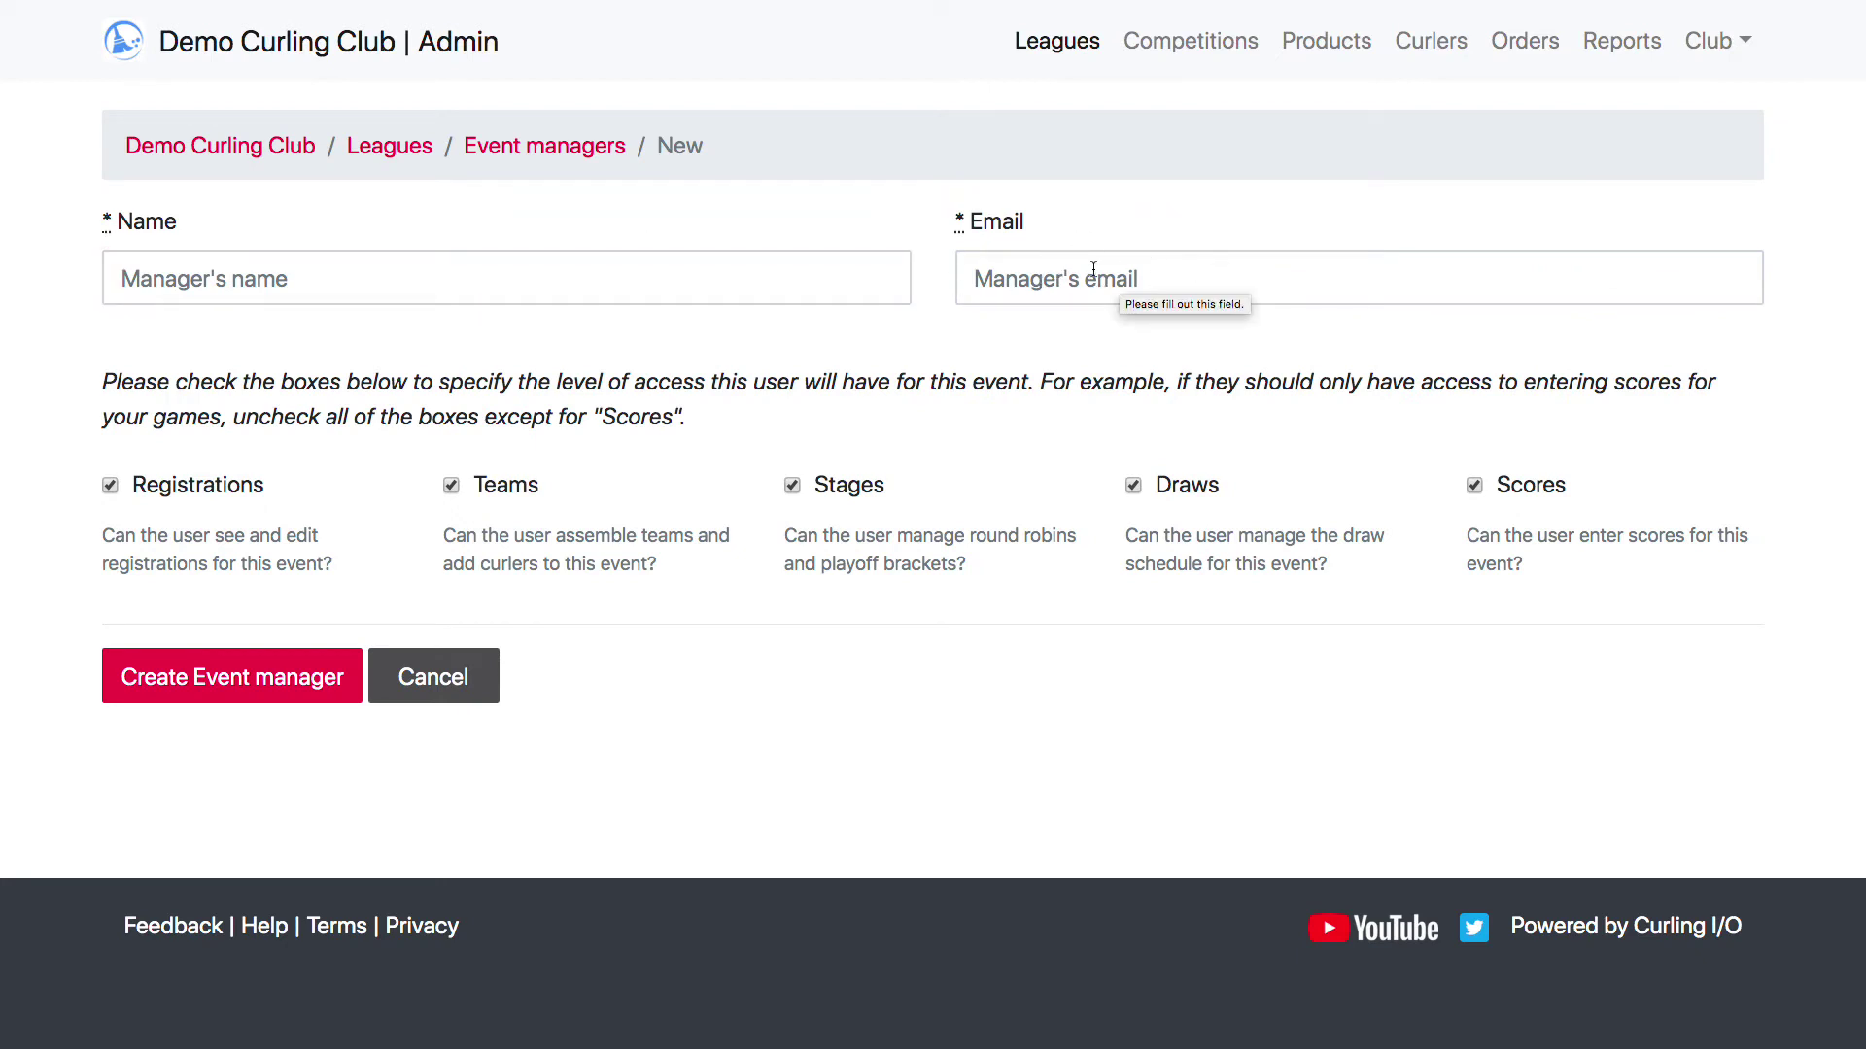
# Go back to the event managers list and highlight the existing manager's email address
pyautogui.hotkey('alt', 'Left')
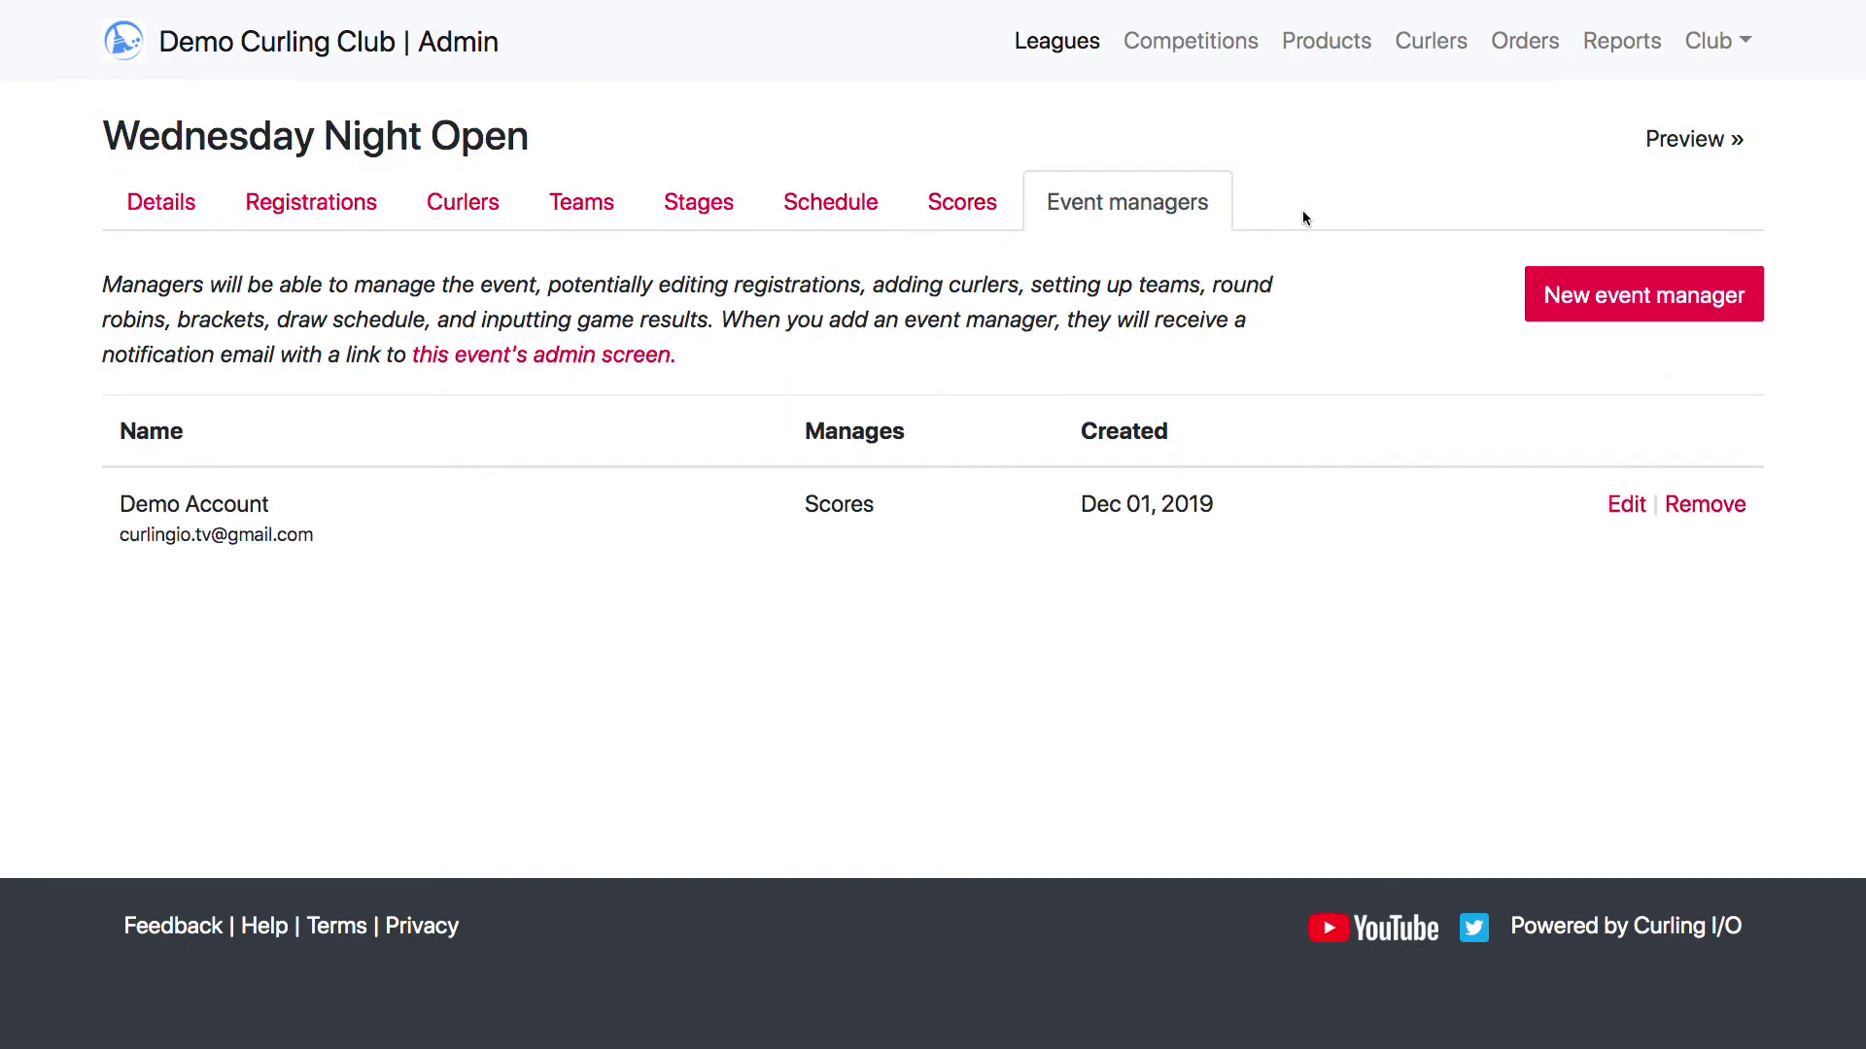
pyautogui.moveTo(345, 538); pyautogui.dragTo(109, 532)
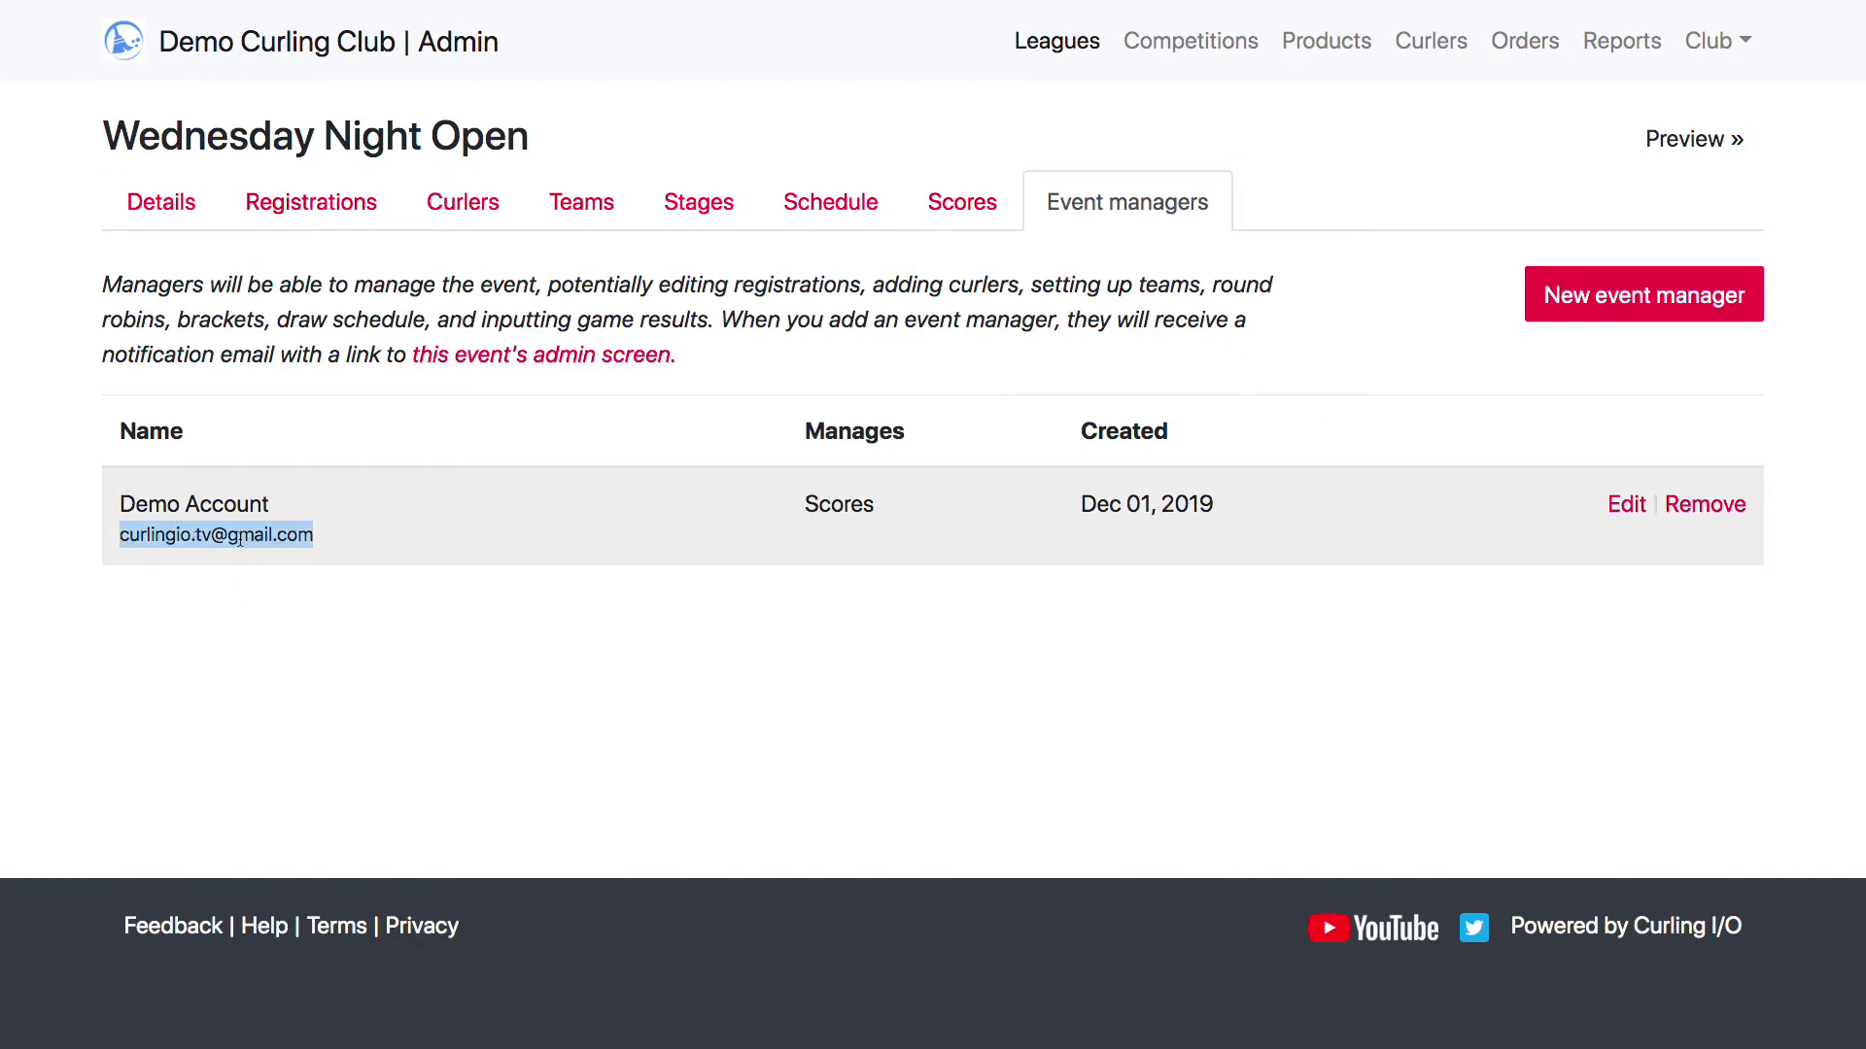
# Edit the manager, toggle Teams, Stages and Draws back off so only Scores remains, and update
pyautogui.click(1627, 505)
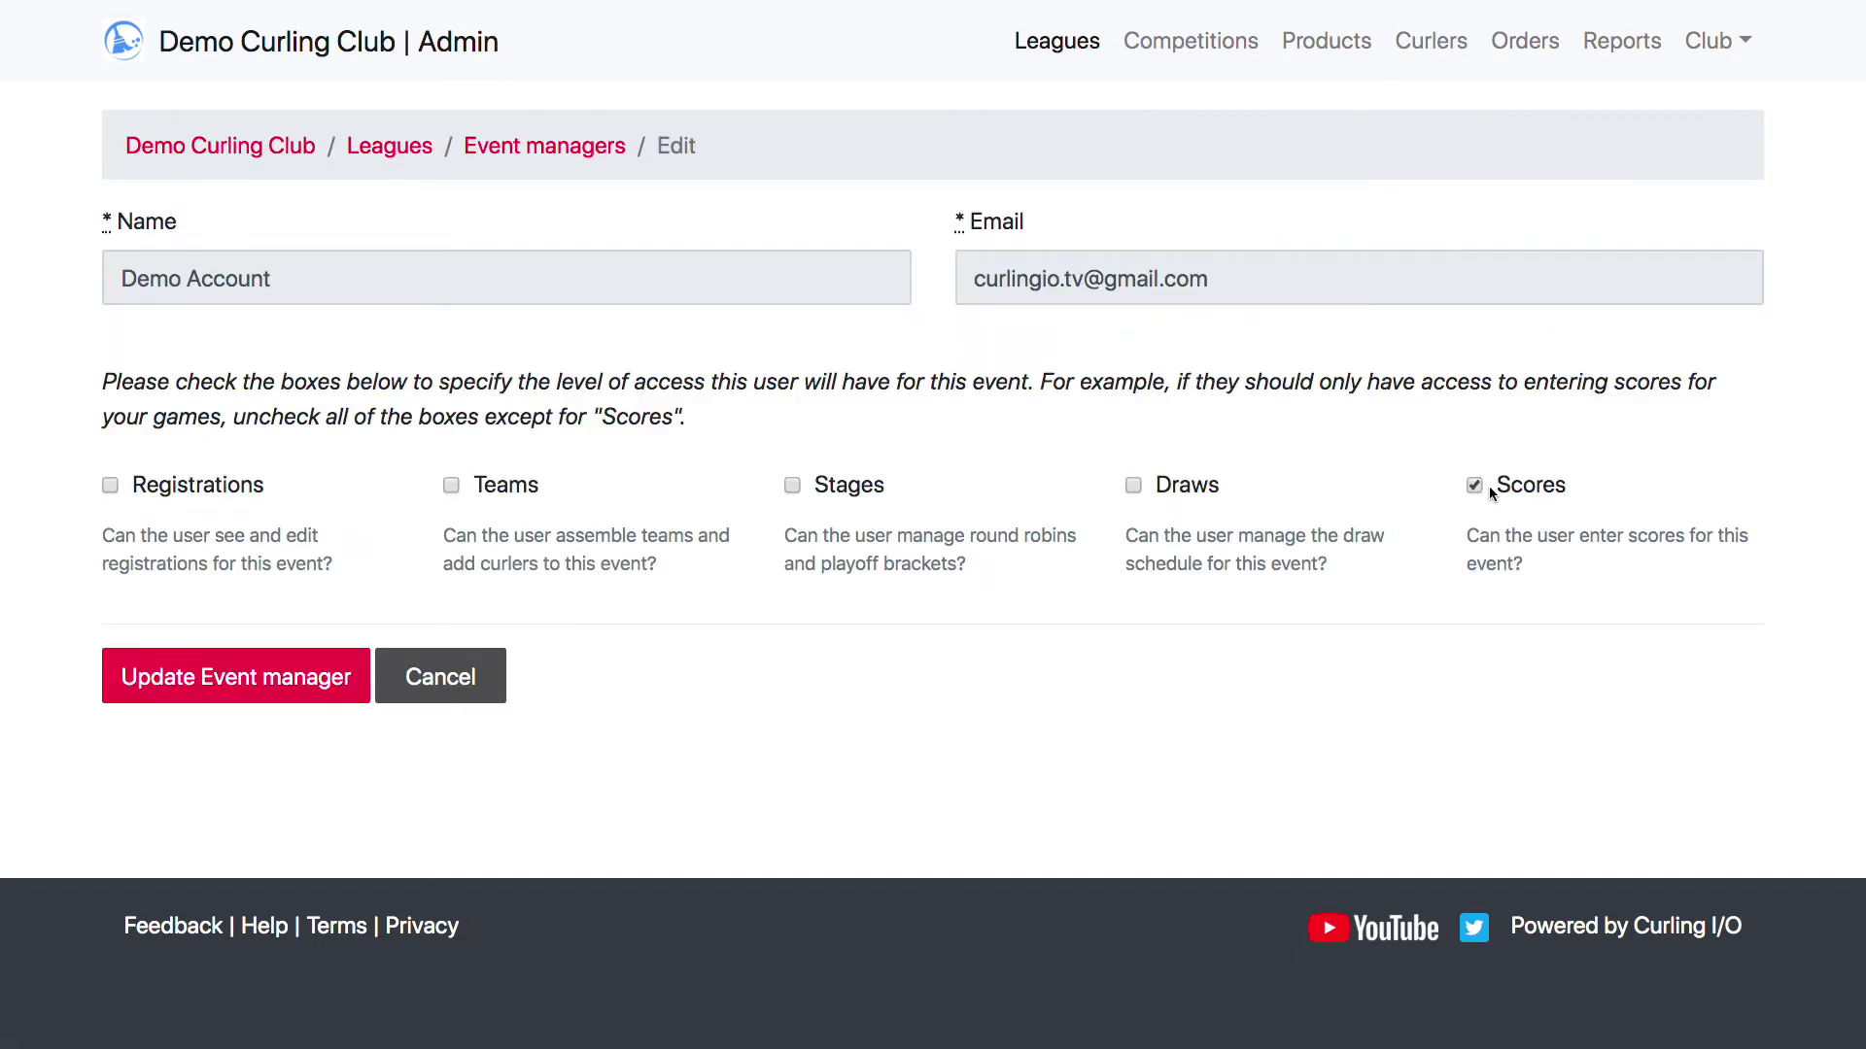
pyautogui.click(475, 495)
pyautogui.click(869, 488)
pyautogui.click(1160, 492)
pyautogui.click(848, 488)
pyautogui.click(1173, 493)
pyautogui.click(487, 496)
pyautogui.moveTo(1222, 280); pyautogui.dragTo(972, 279)
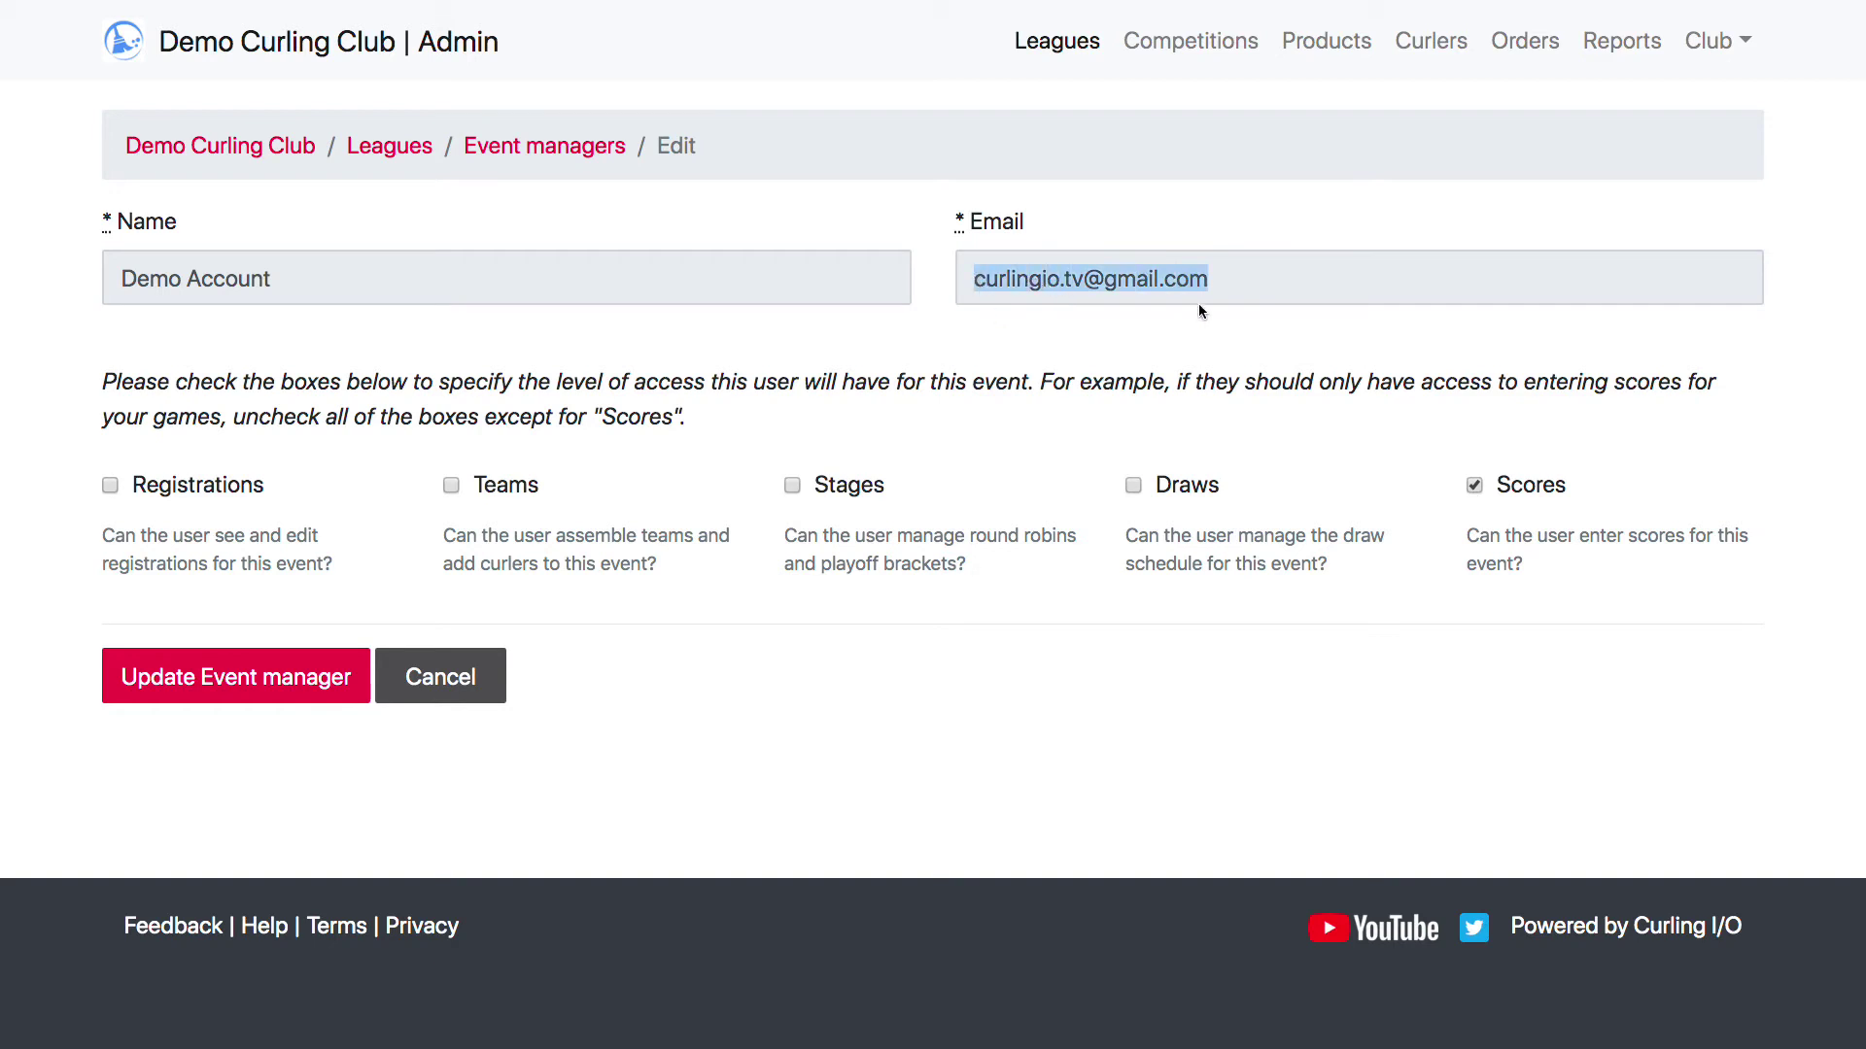
pyautogui.click(236, 676)
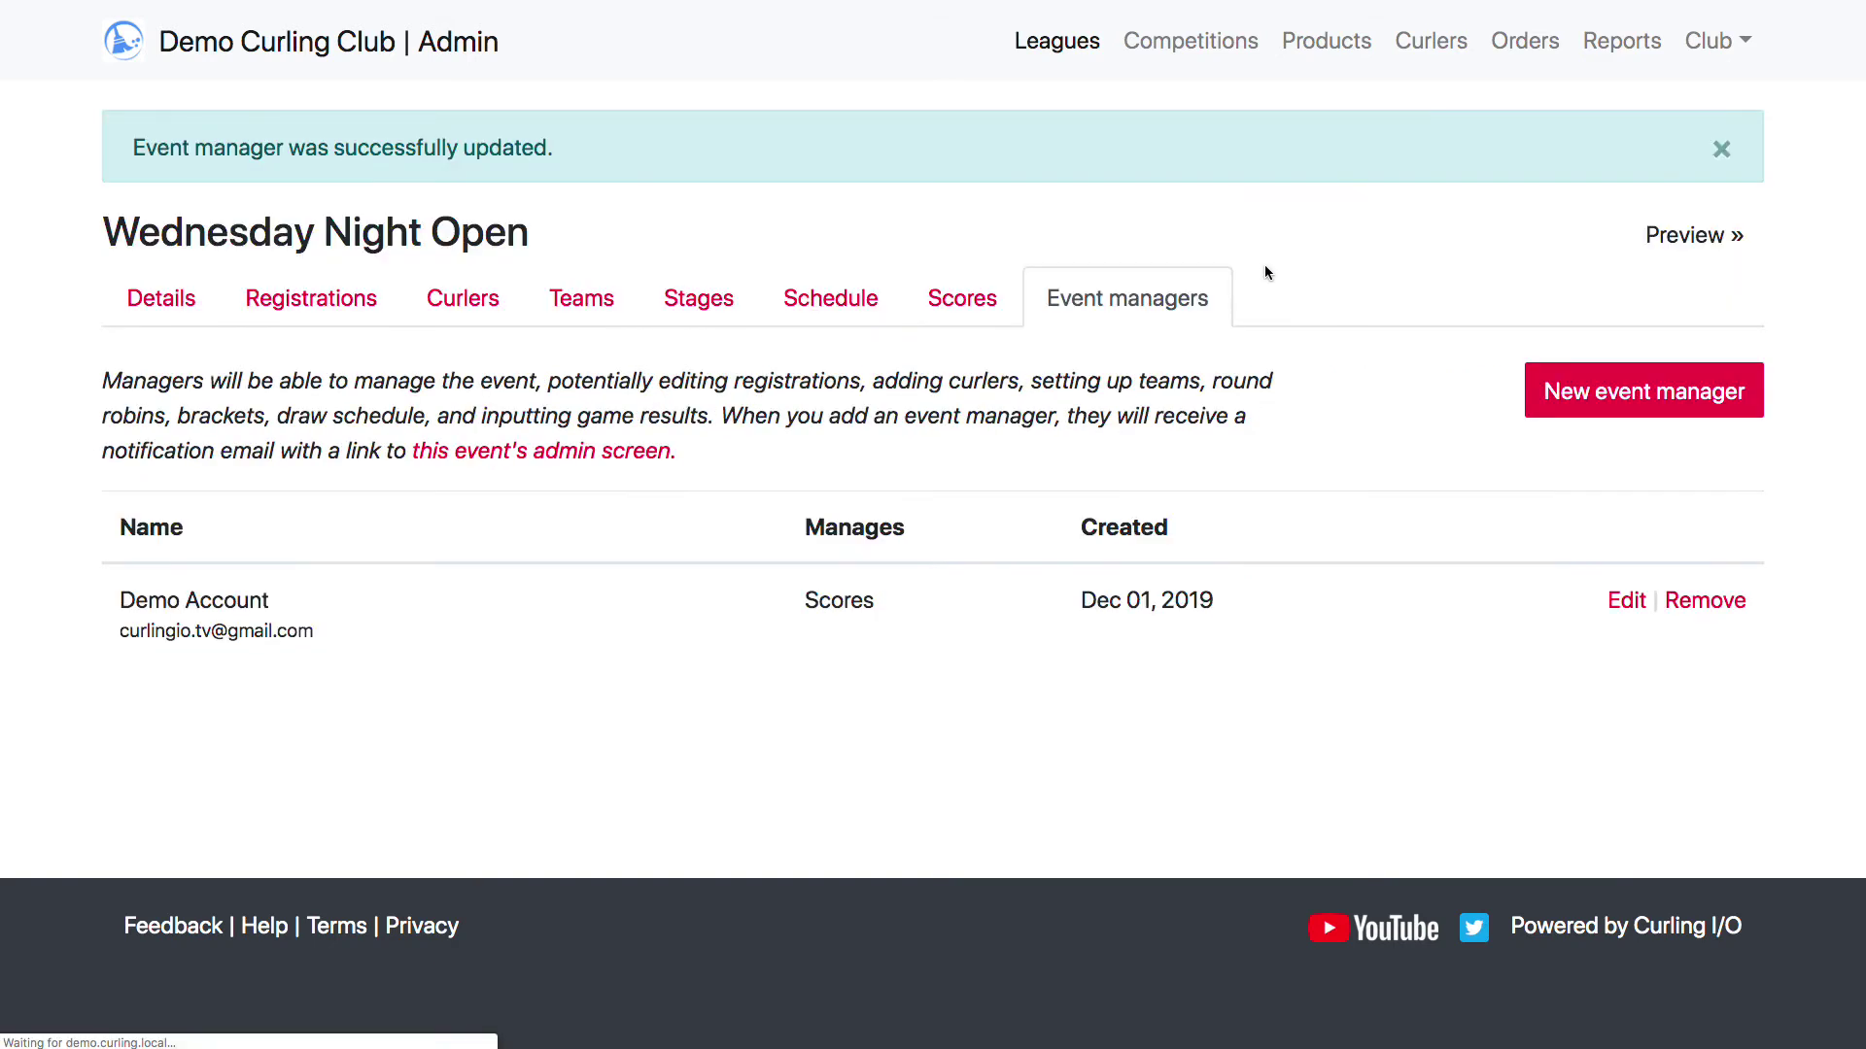
# Log out of the club admin and log back in as the event manager with an emailed login token
pyautogui.click(1732, 51)
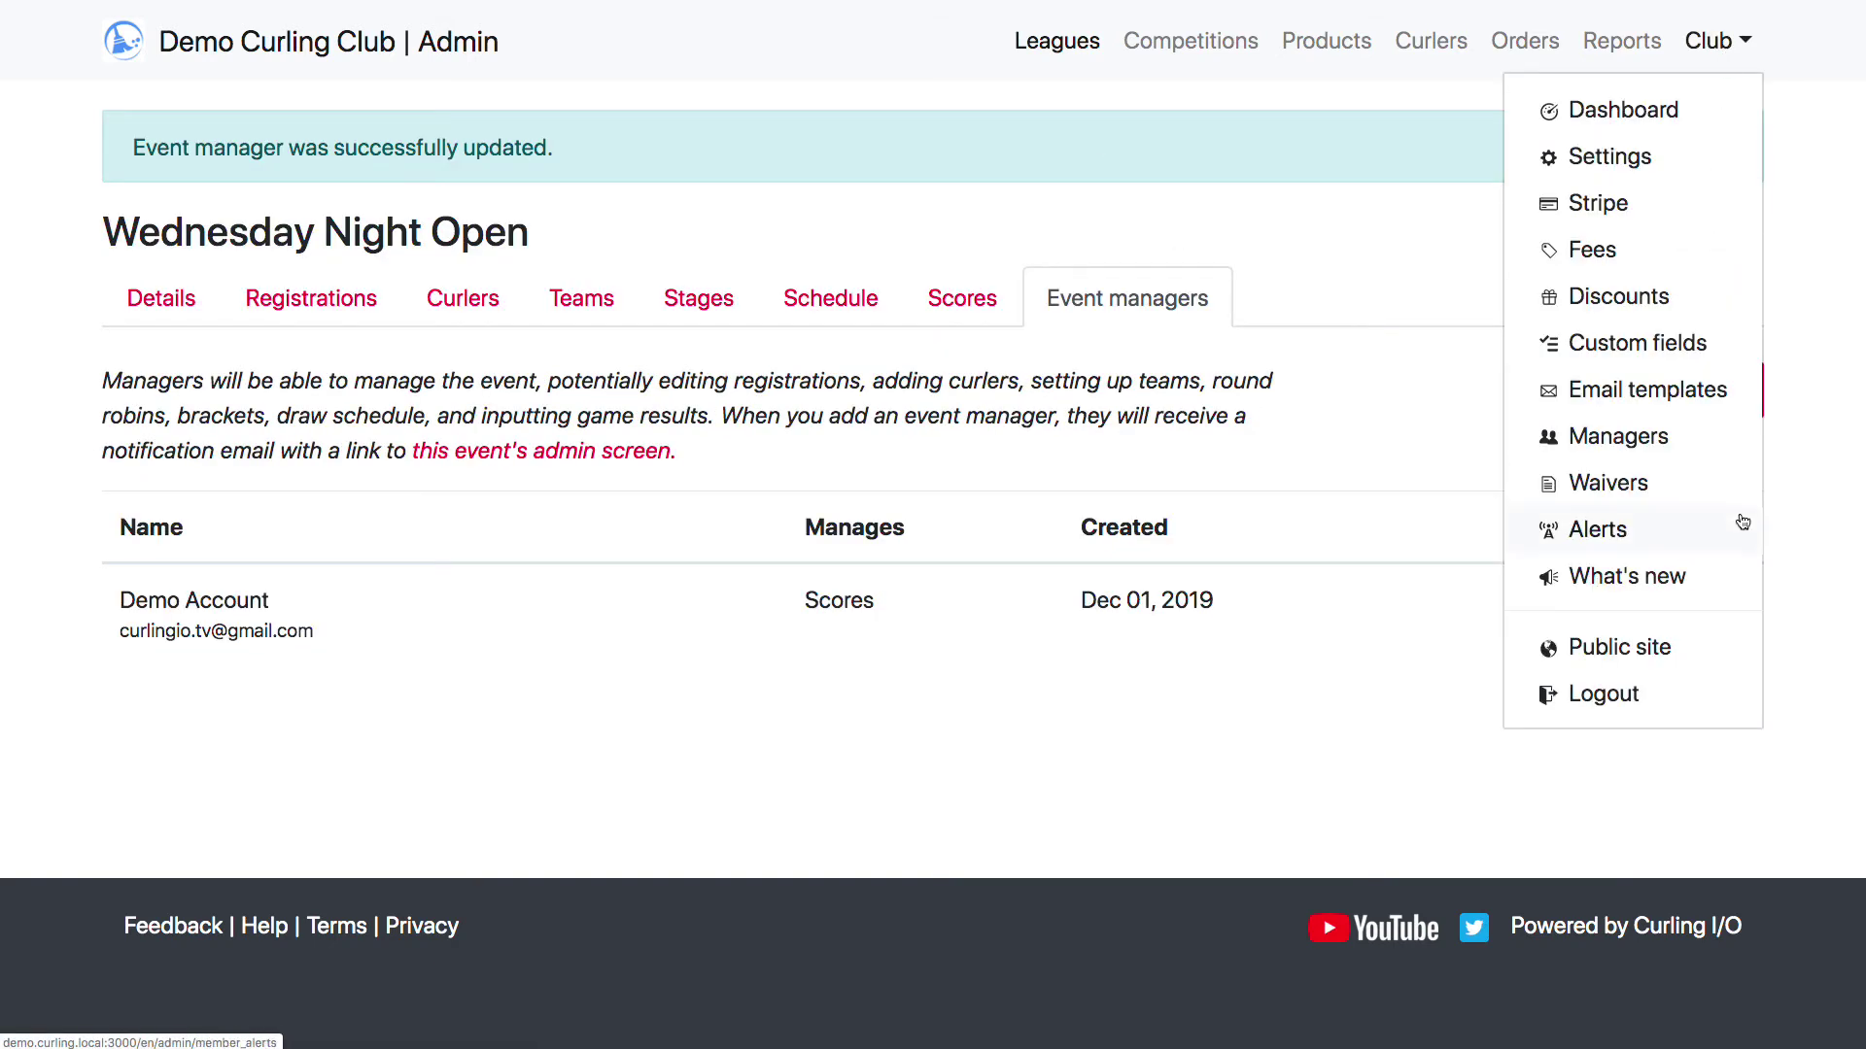
pyautogui.click(1642, 690)
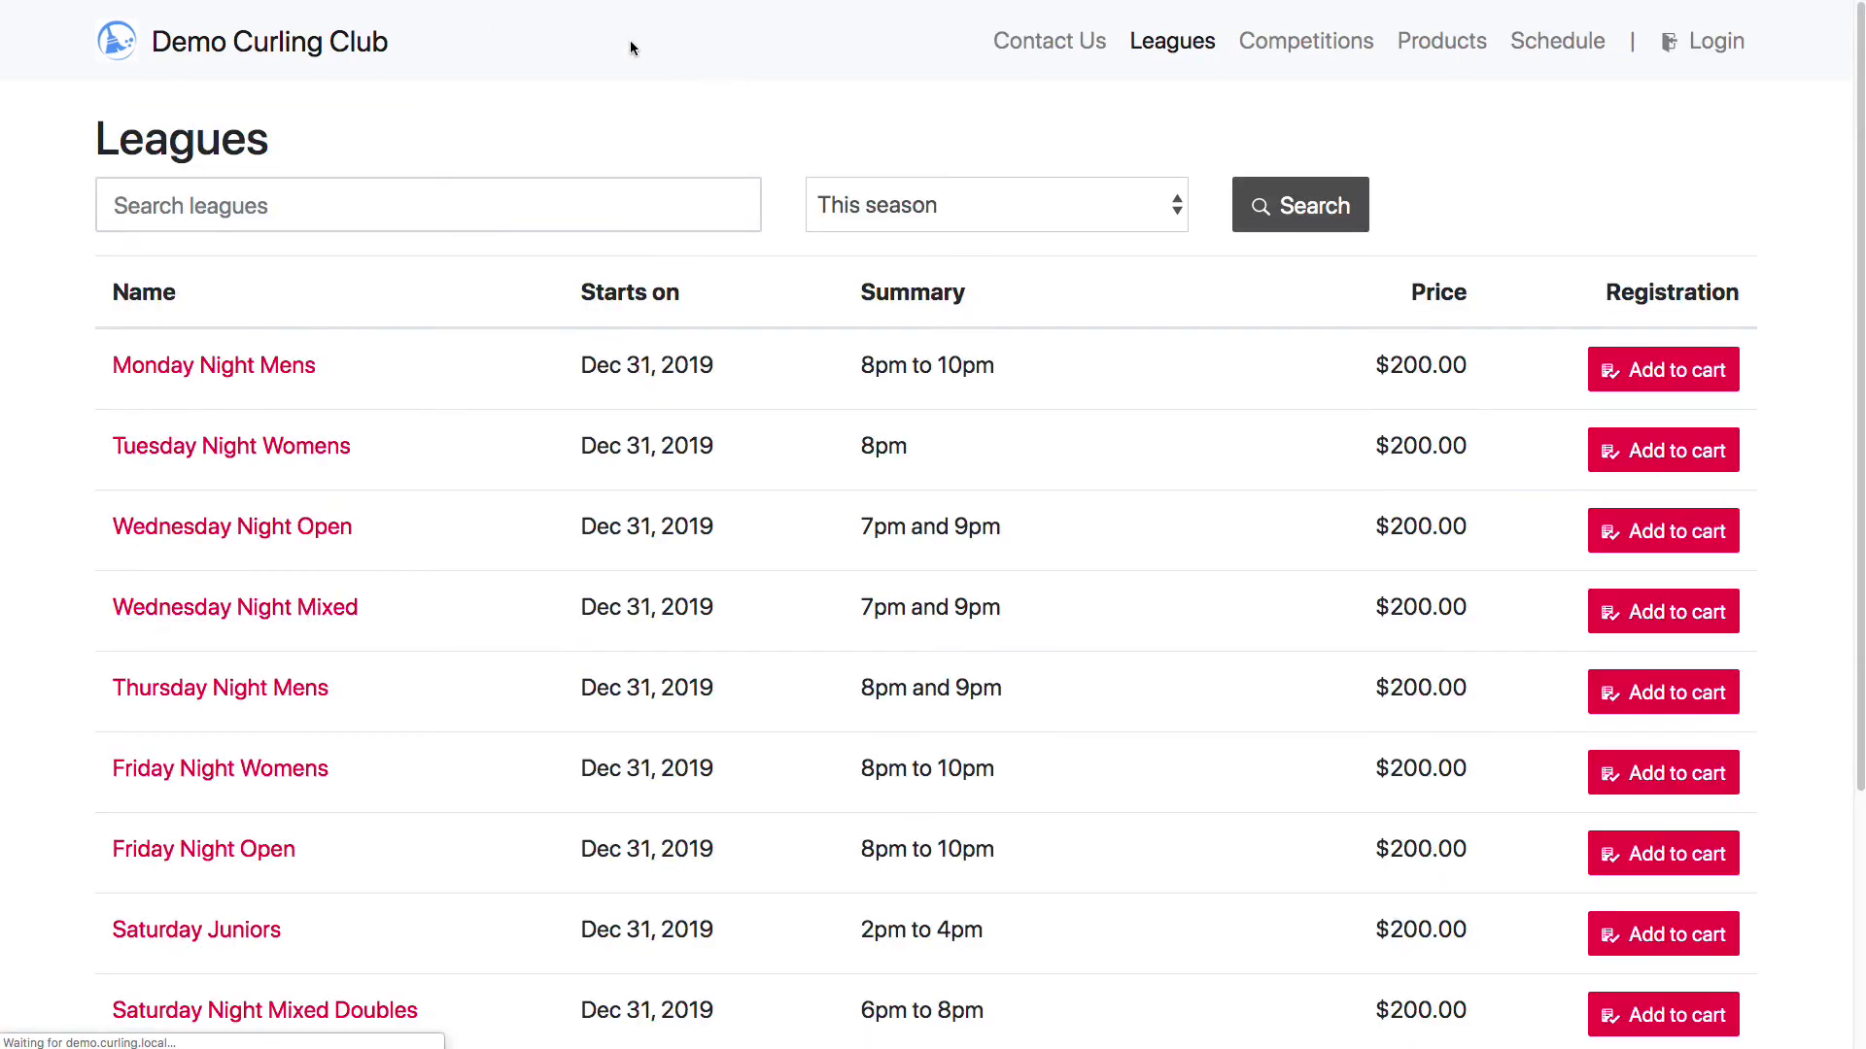
pyautogui.click(1687, 45)
pyautogui.click(918, 238)
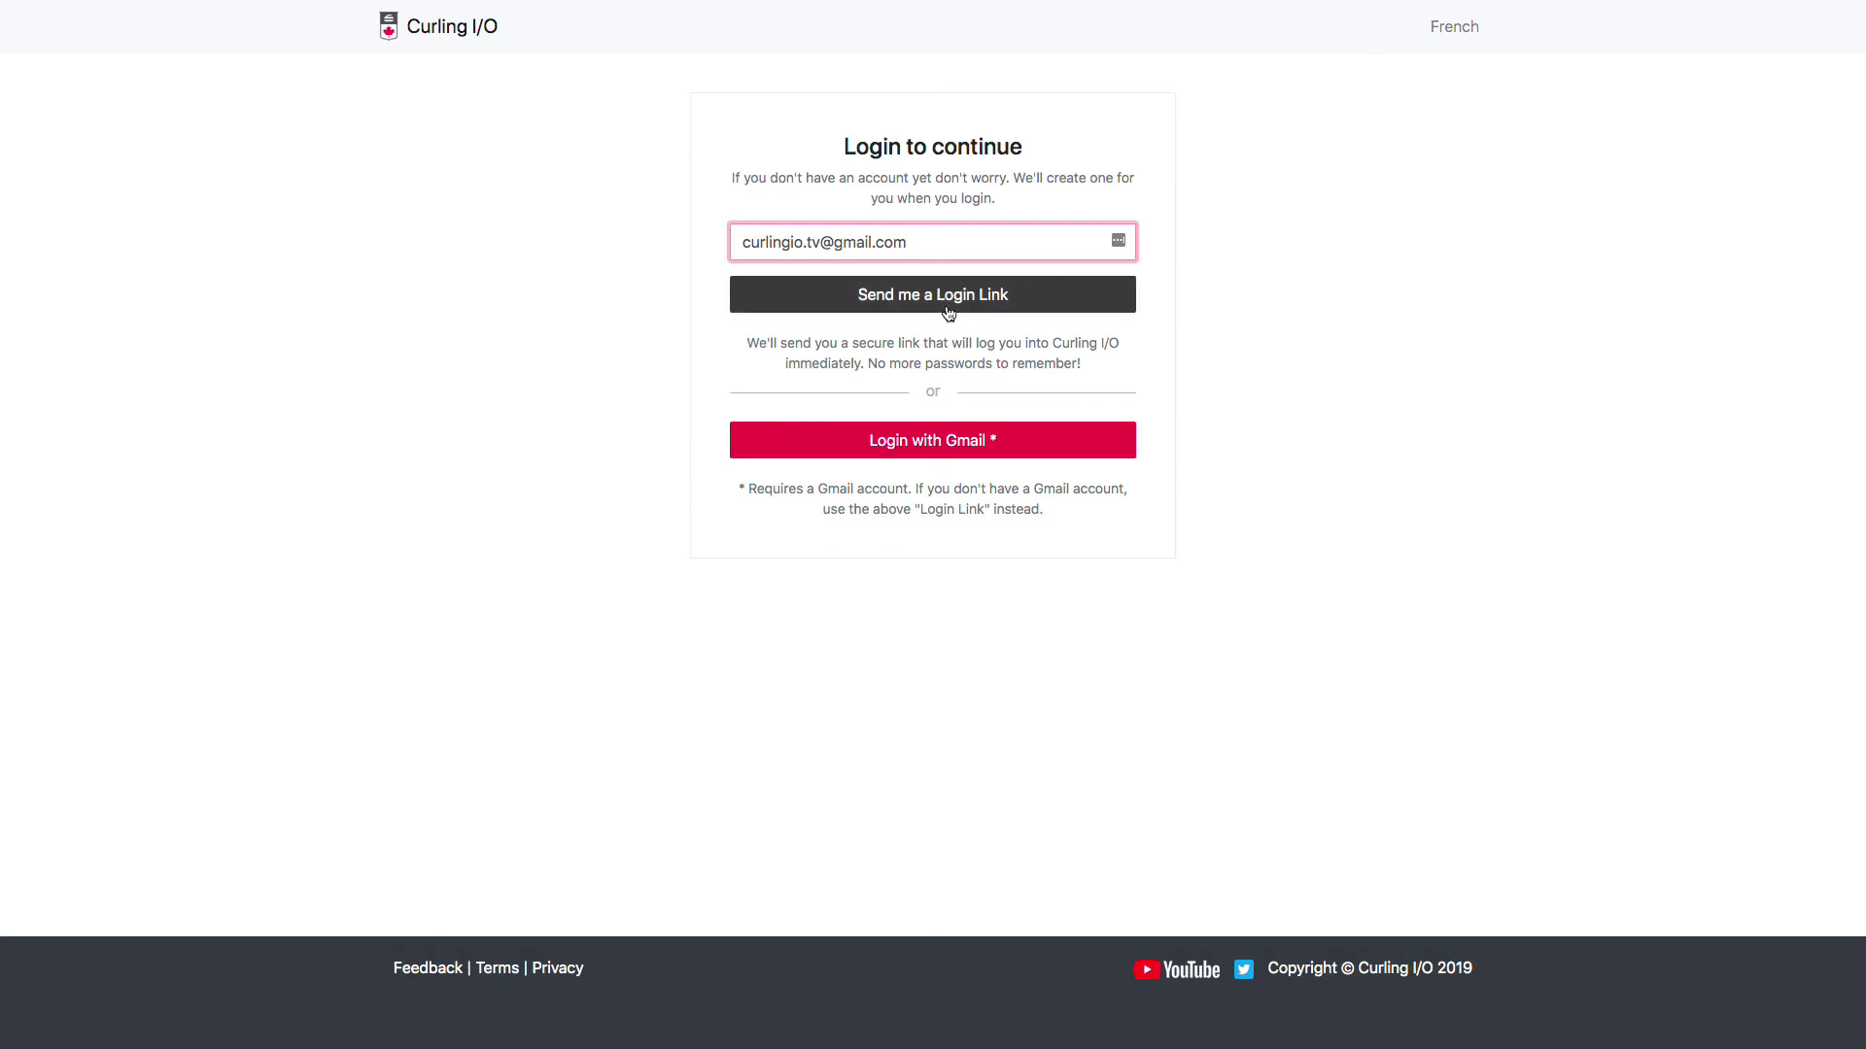
pyautogui.click(948, 301)
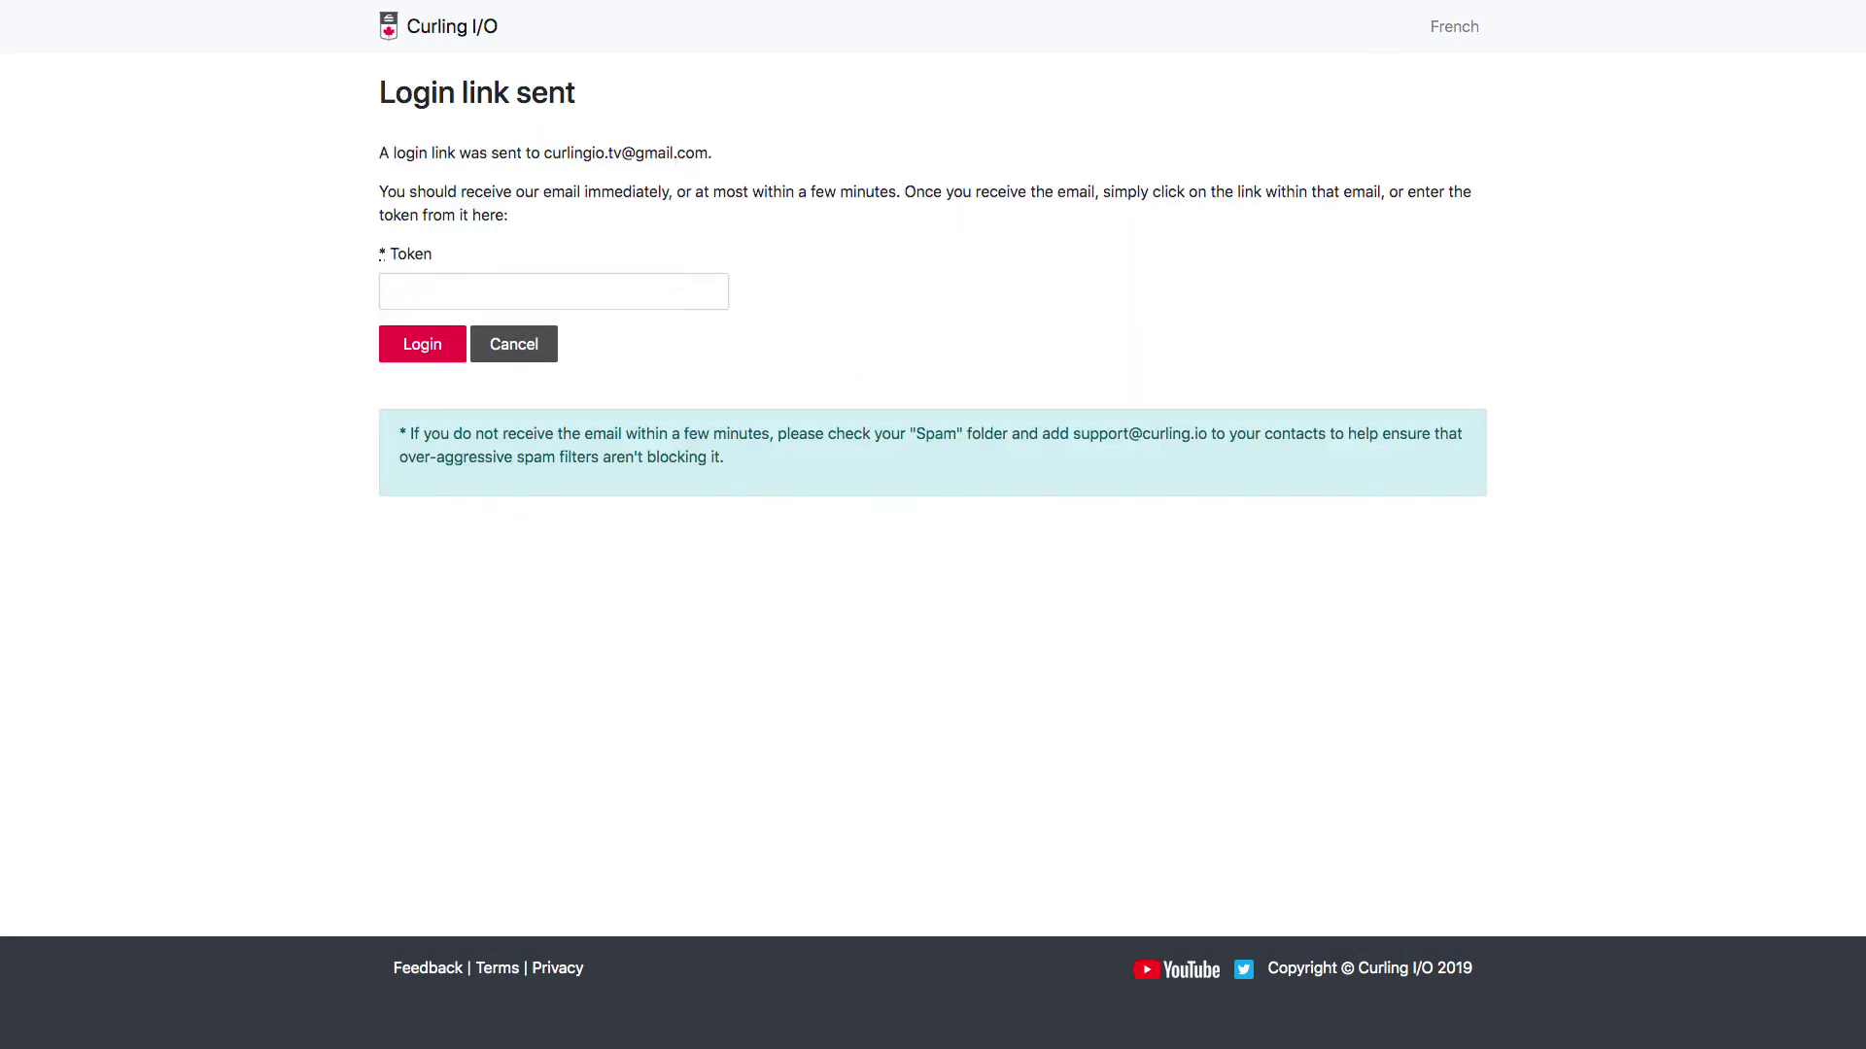
pyautogui.click(654, 291)
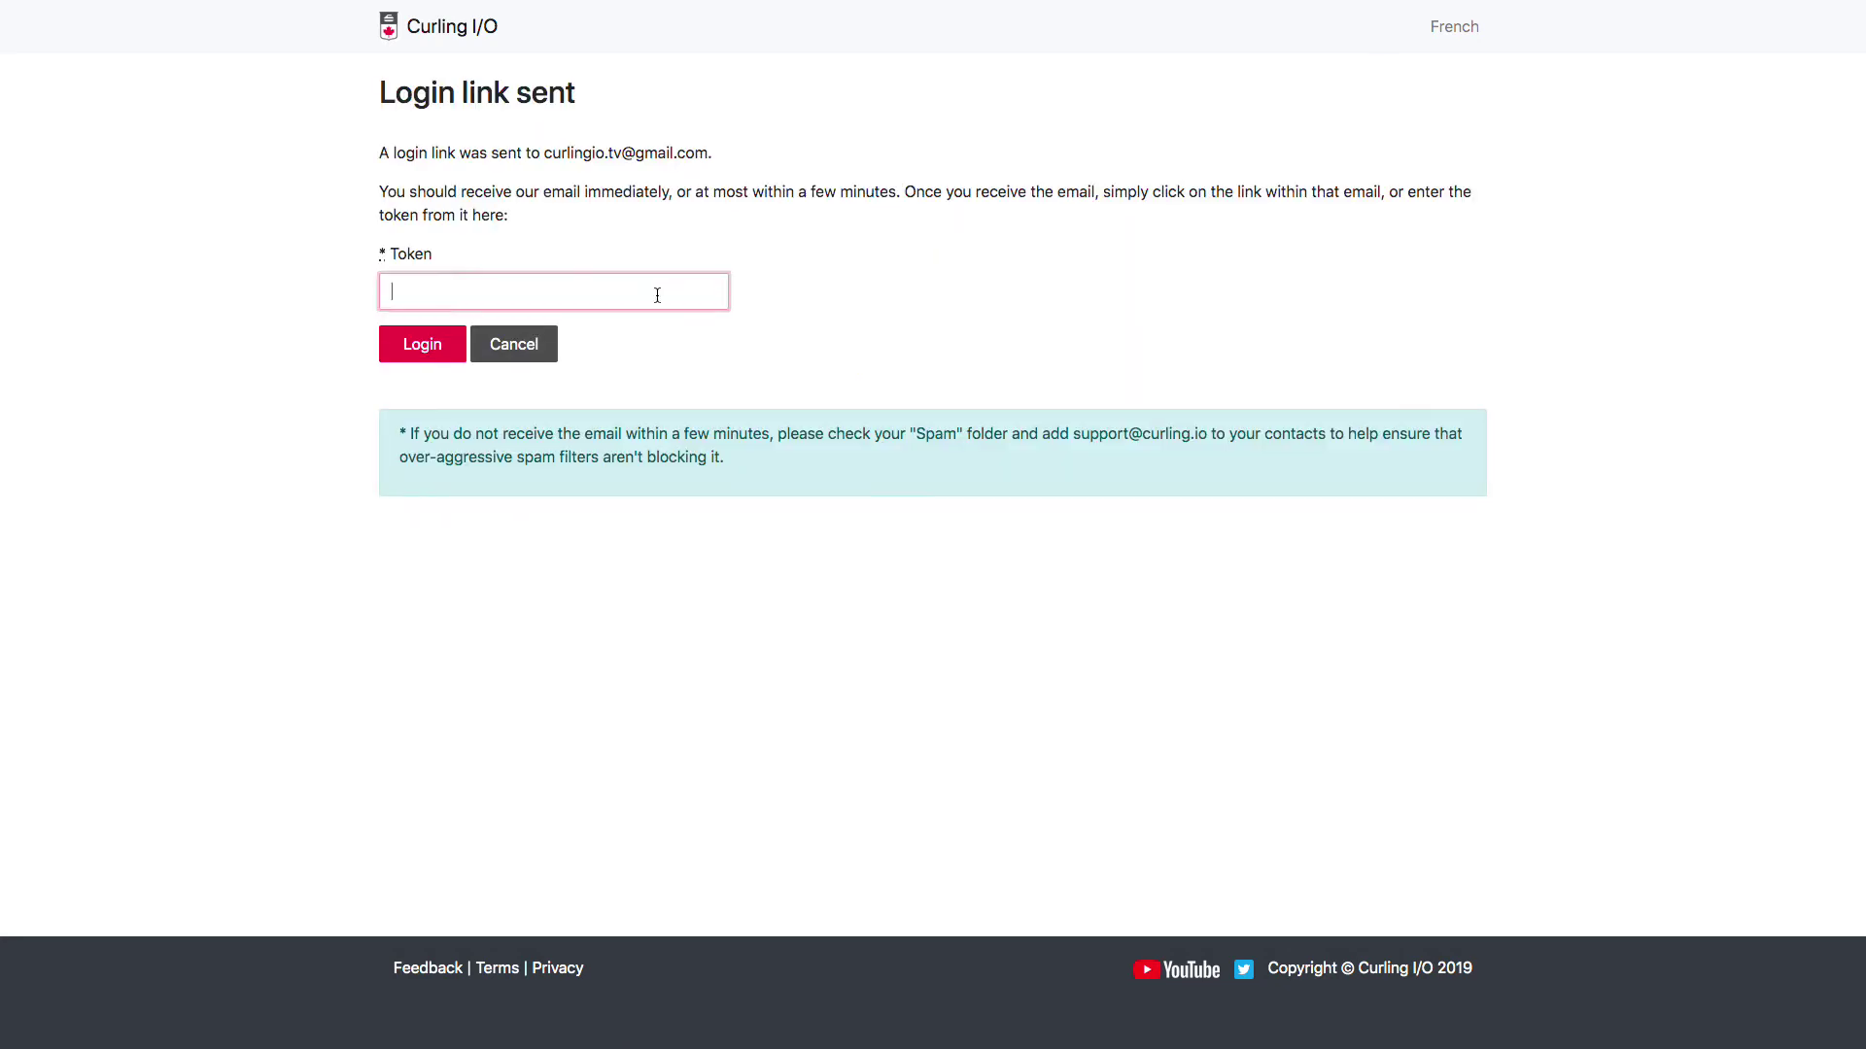
pyautogui.hotkey('ctrl', 'v')
pyautogui.click(418, 342)
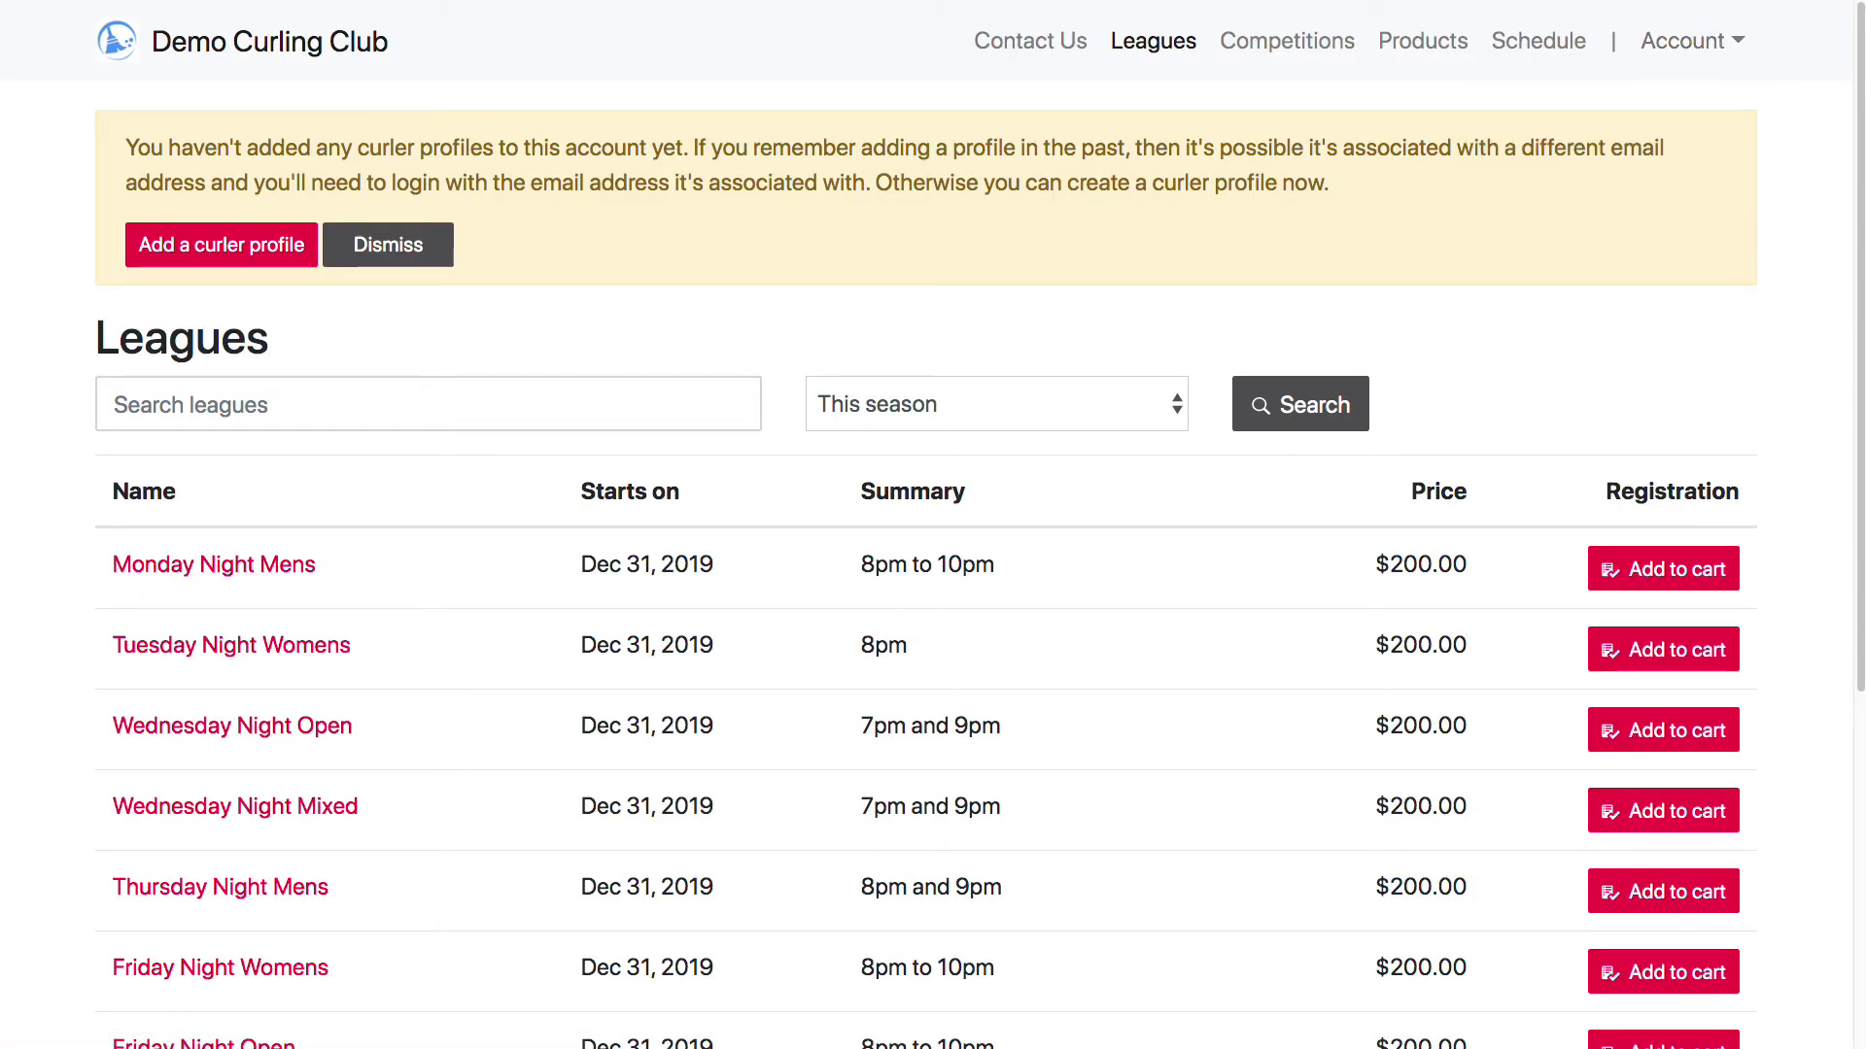
# Enter event management, dismiss the Not authorized alert, and open the Wednesday Night Open event
pyautogui.press('Return')
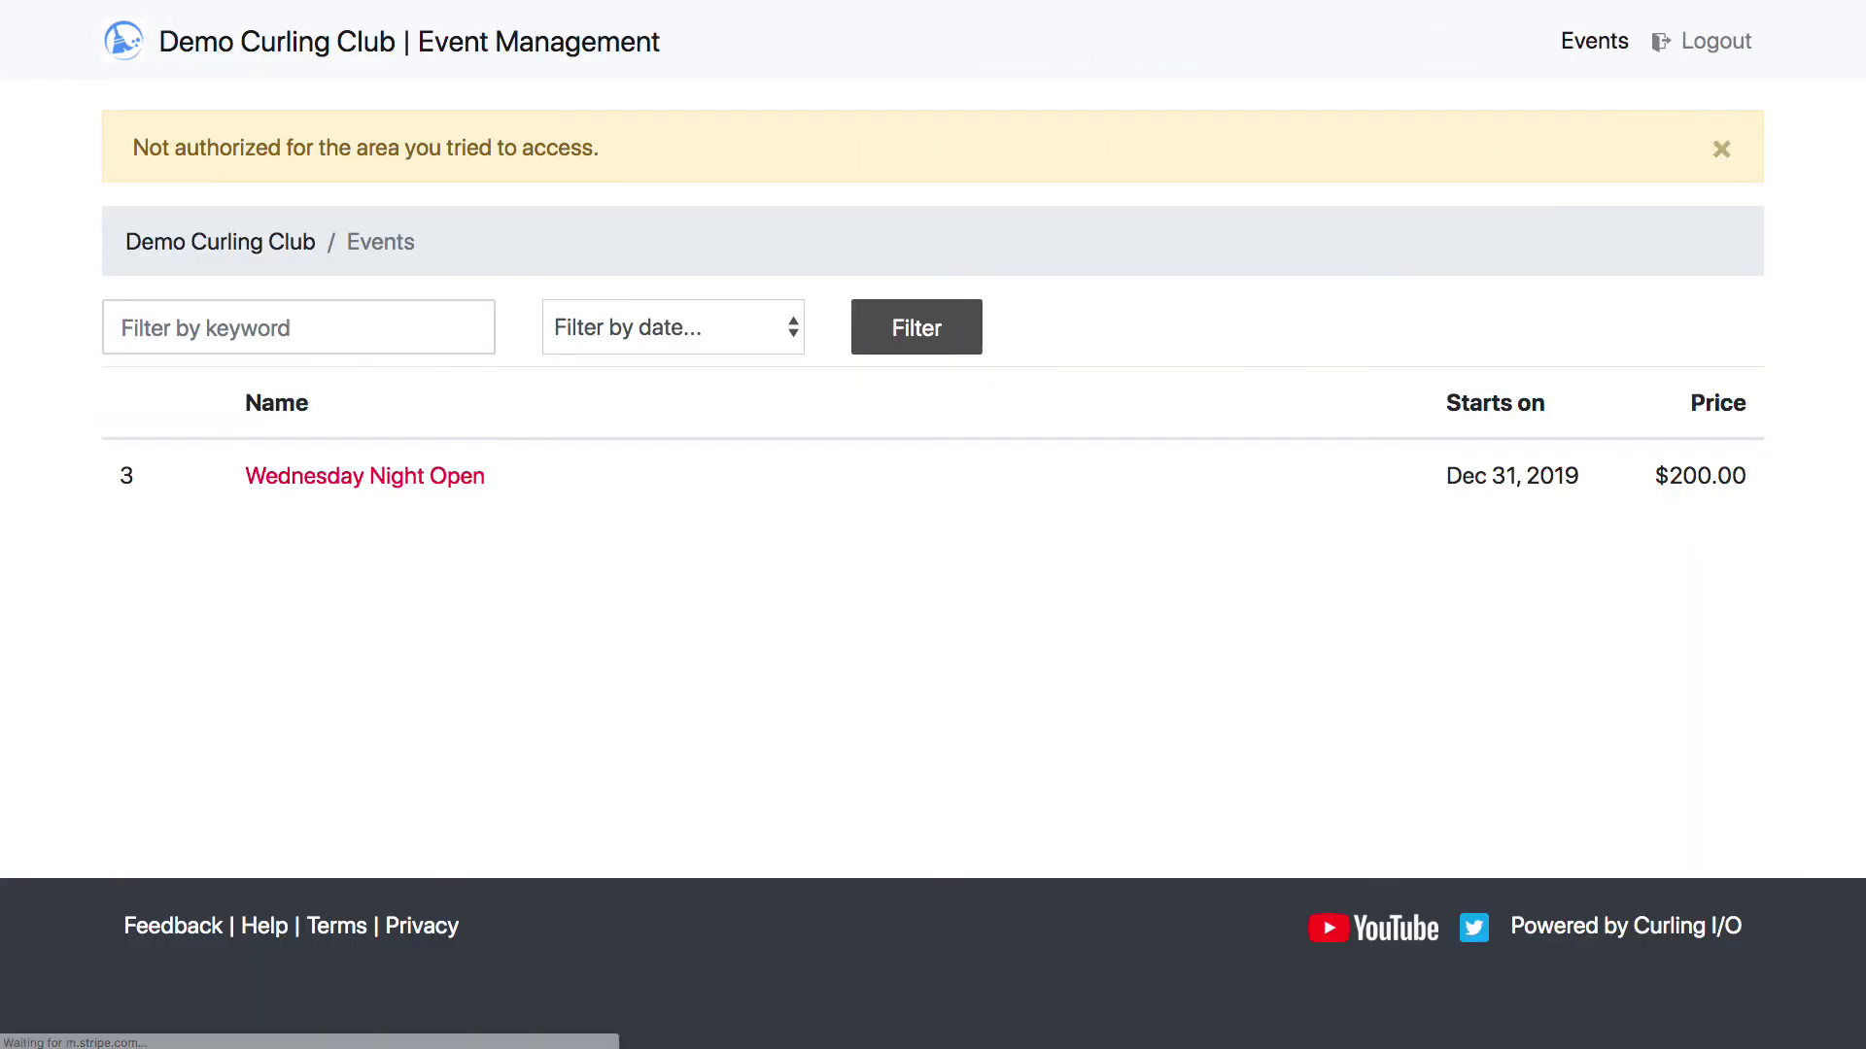
pyautogui.click(1722, 148)
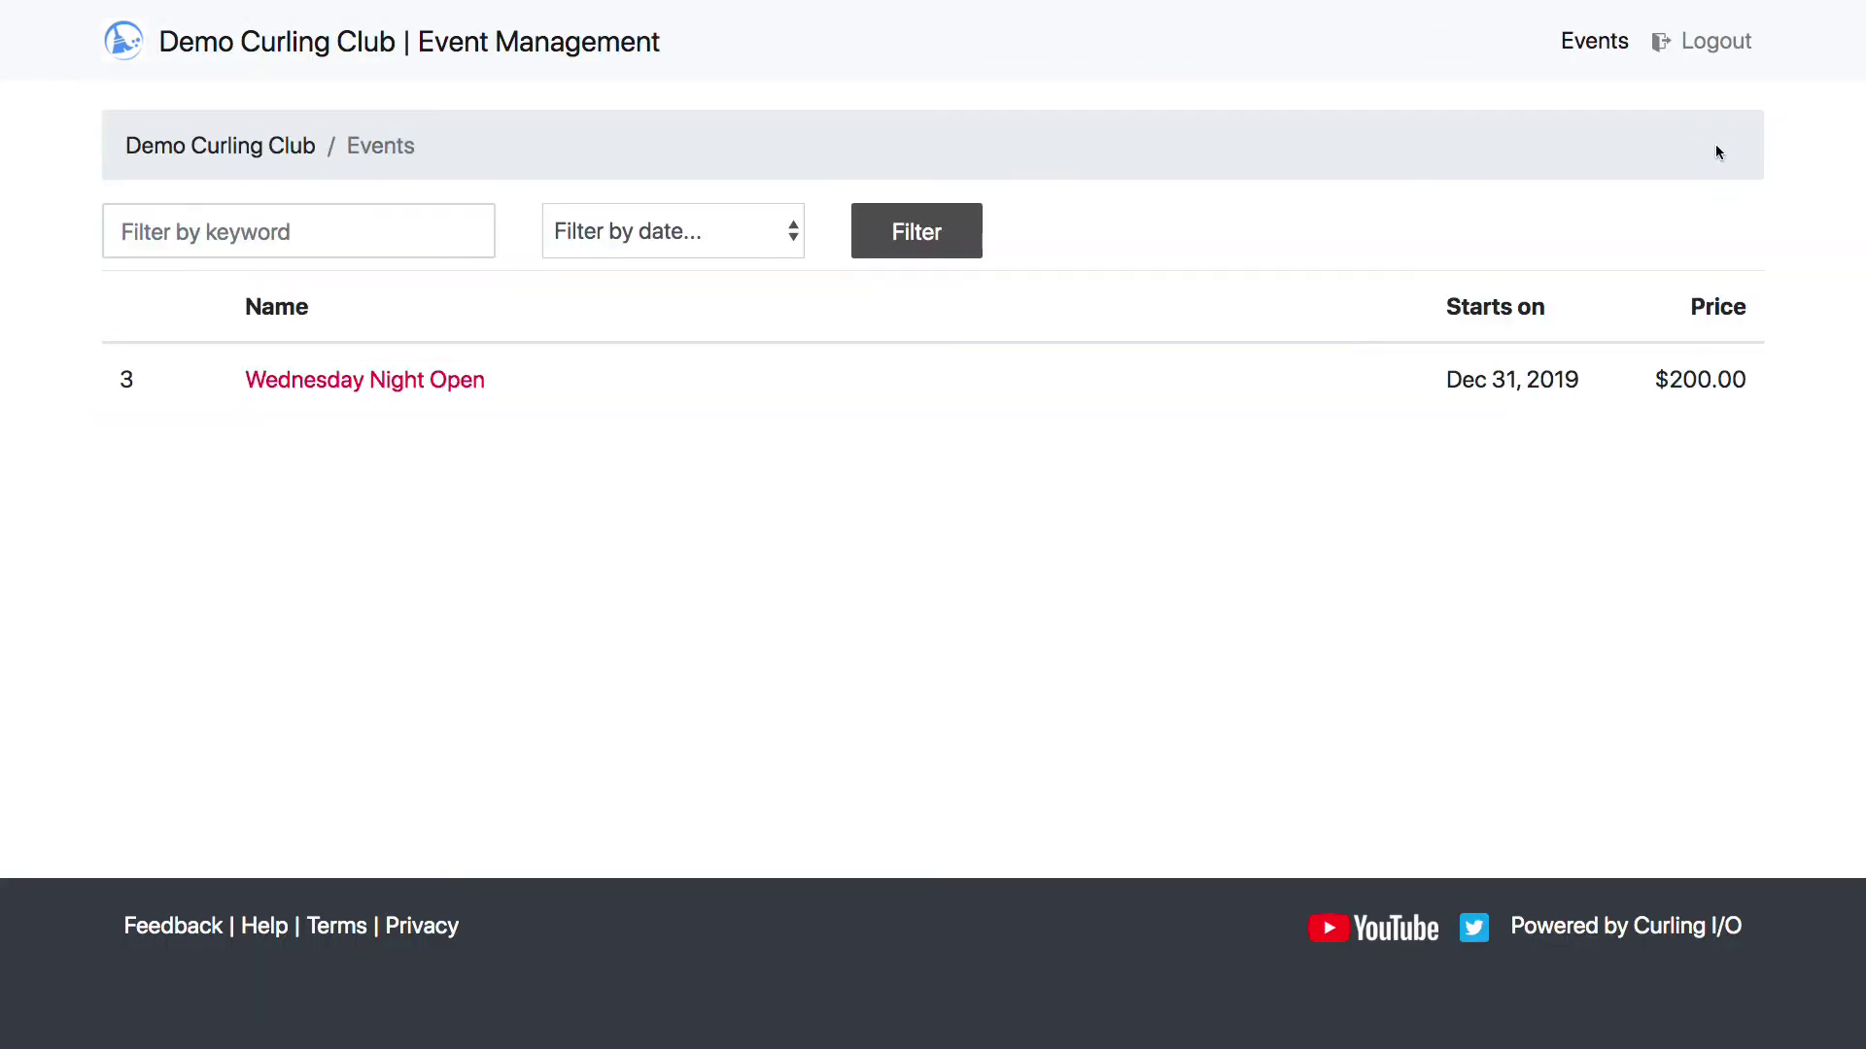
pyautogui.click(1594, 44)
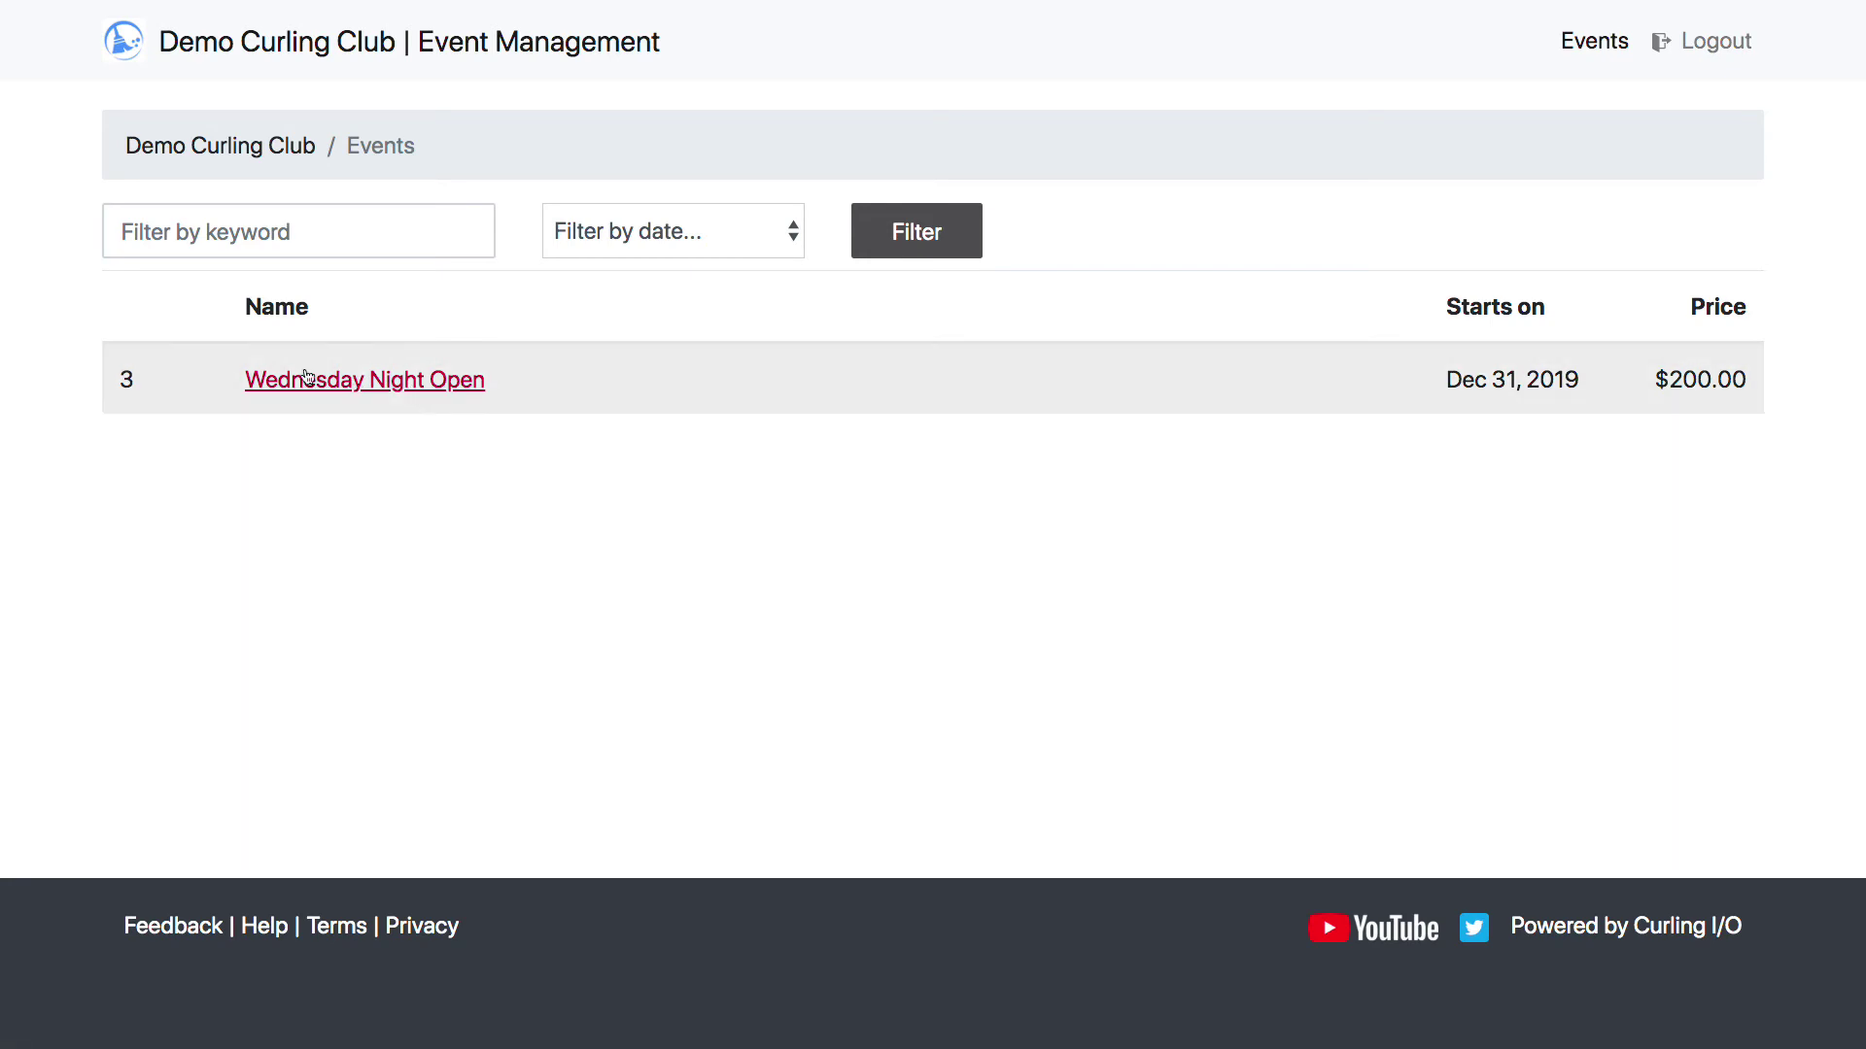
pyautogui.click(362, 380)
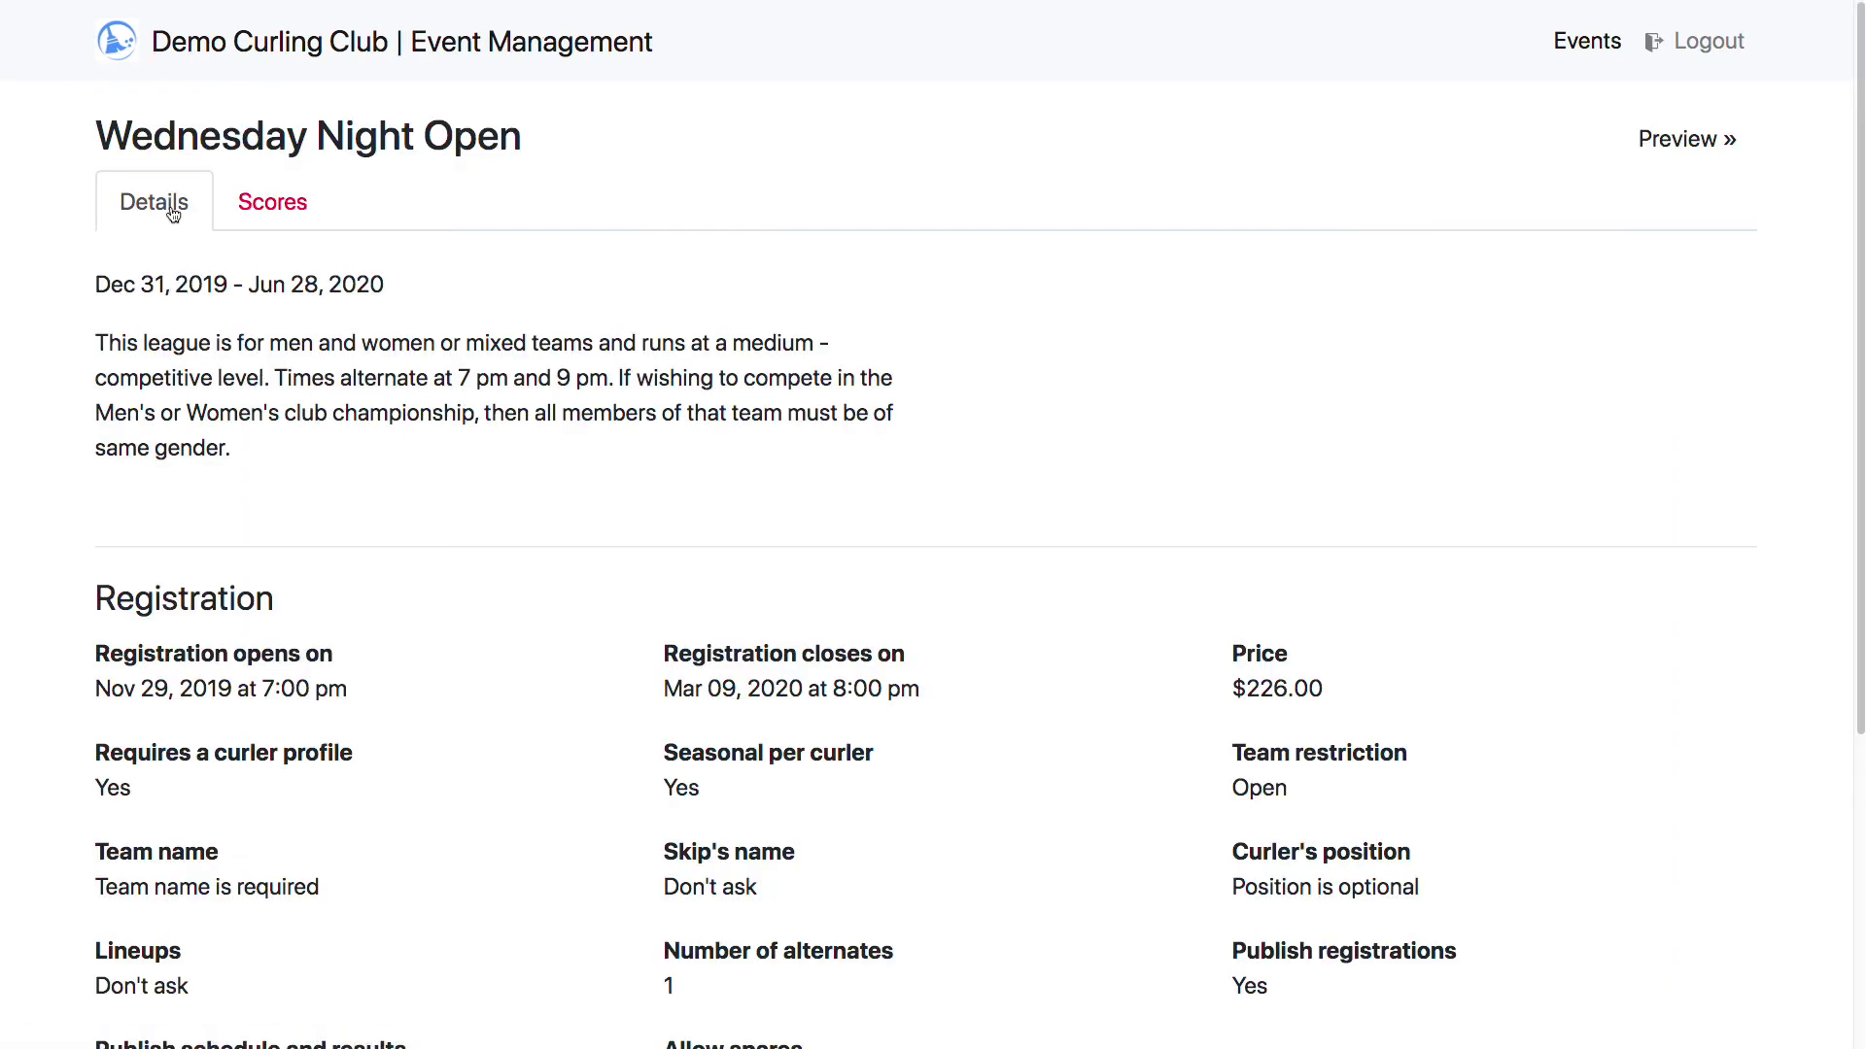
pyautogui.scroll(-5, 409, 436)
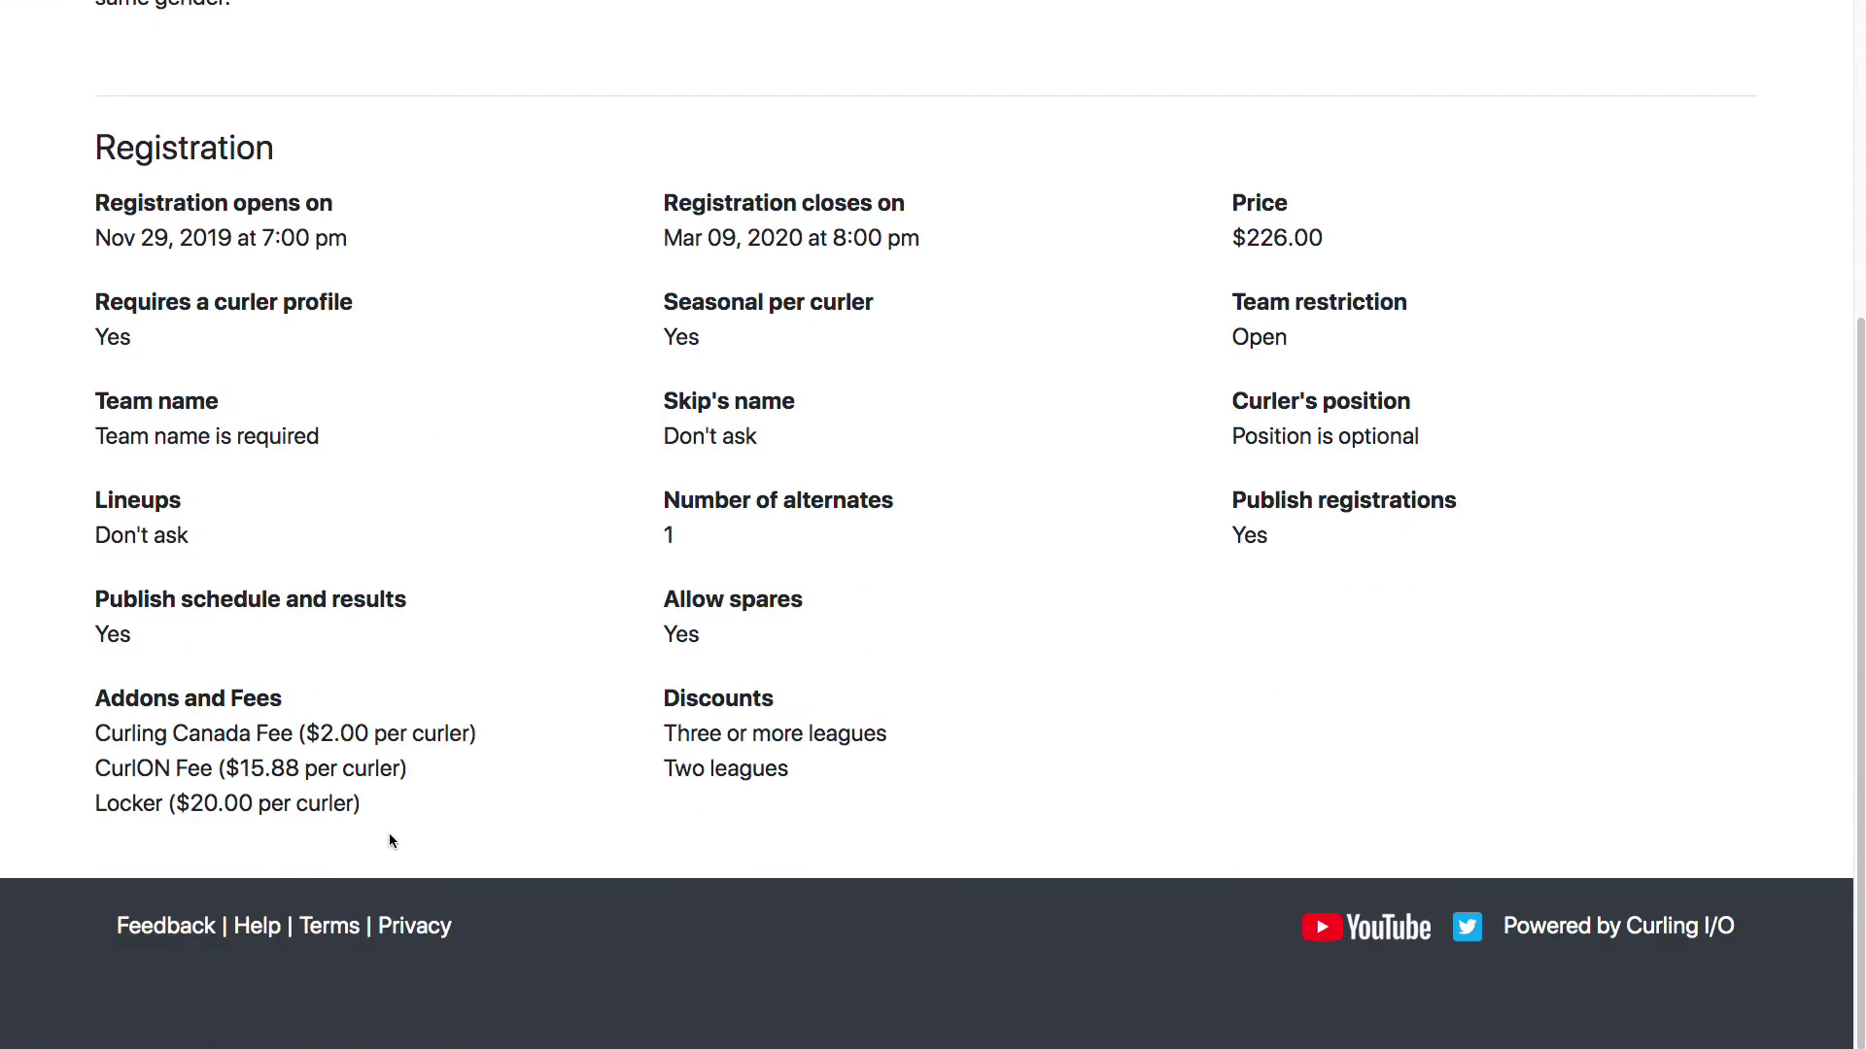
pyautogui.scroll(5, 500, 729)
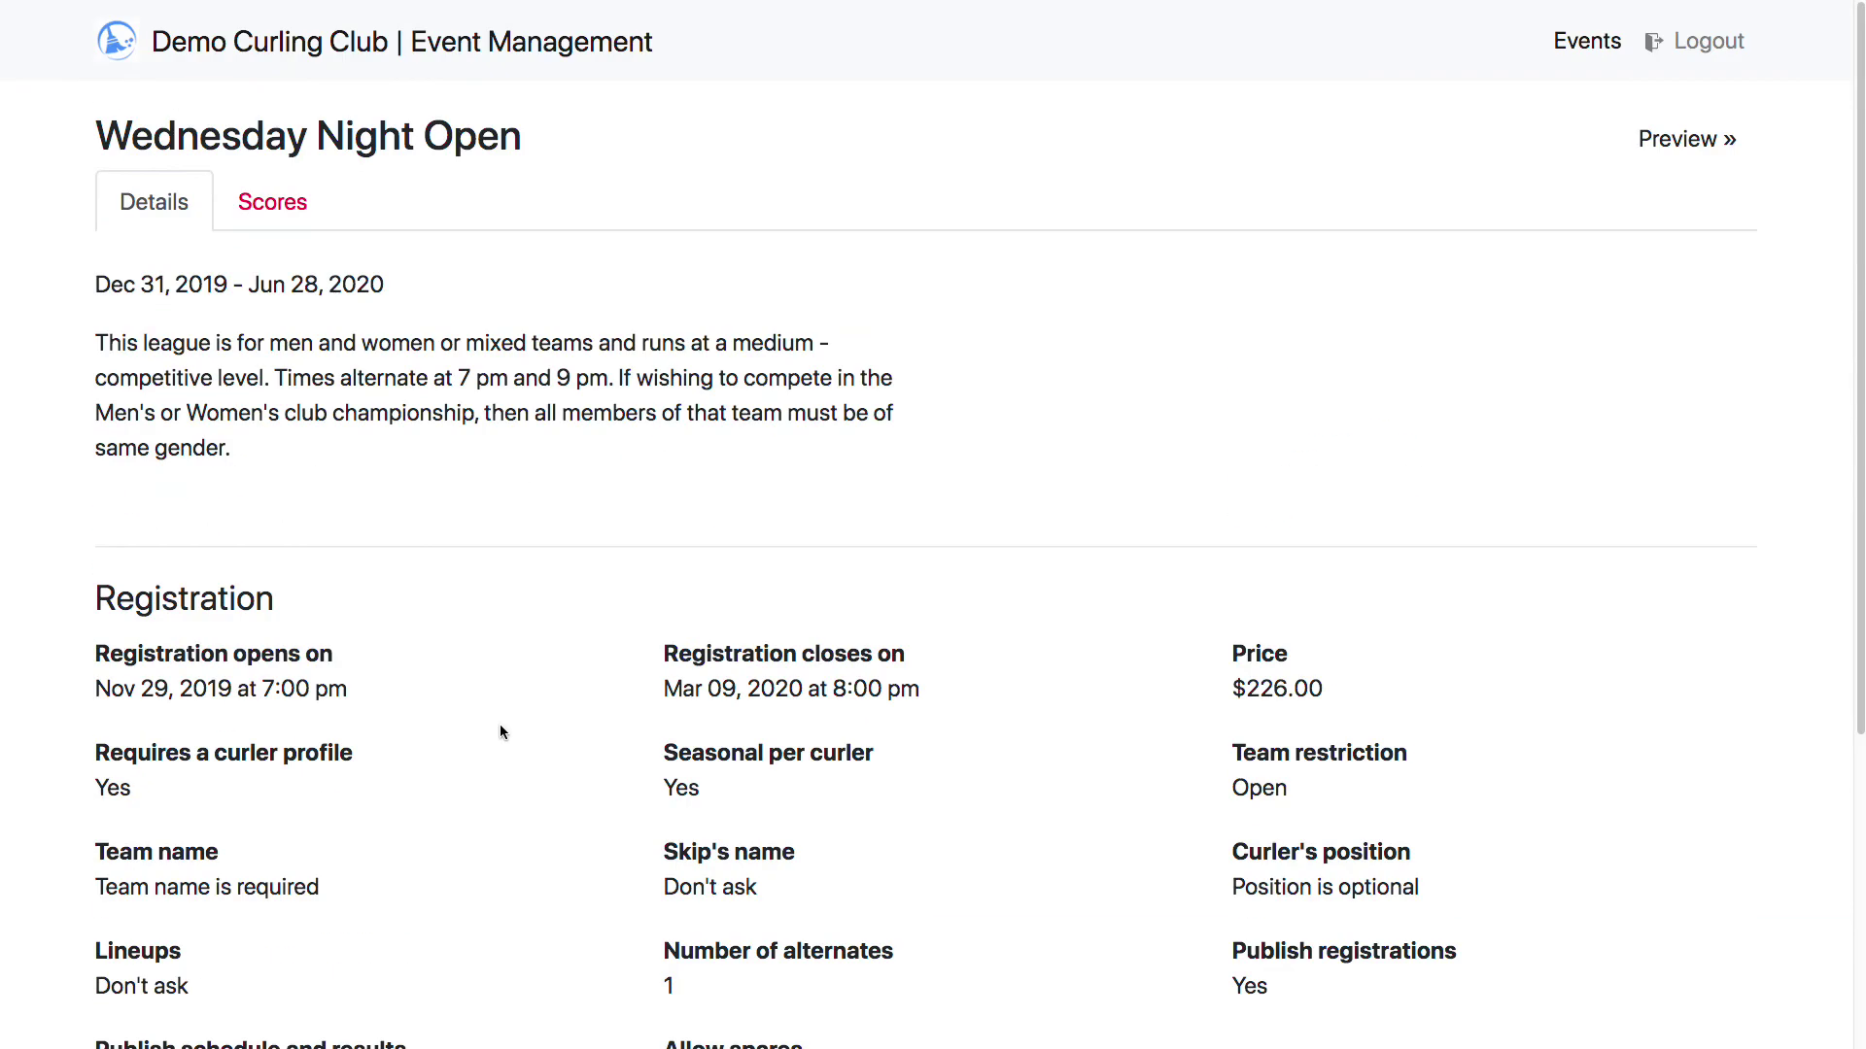
# On the Scores tab, record draw 3 wins for Rolfson over Hessel and Donnelly over Feil
pyautogui.click(283, 201)
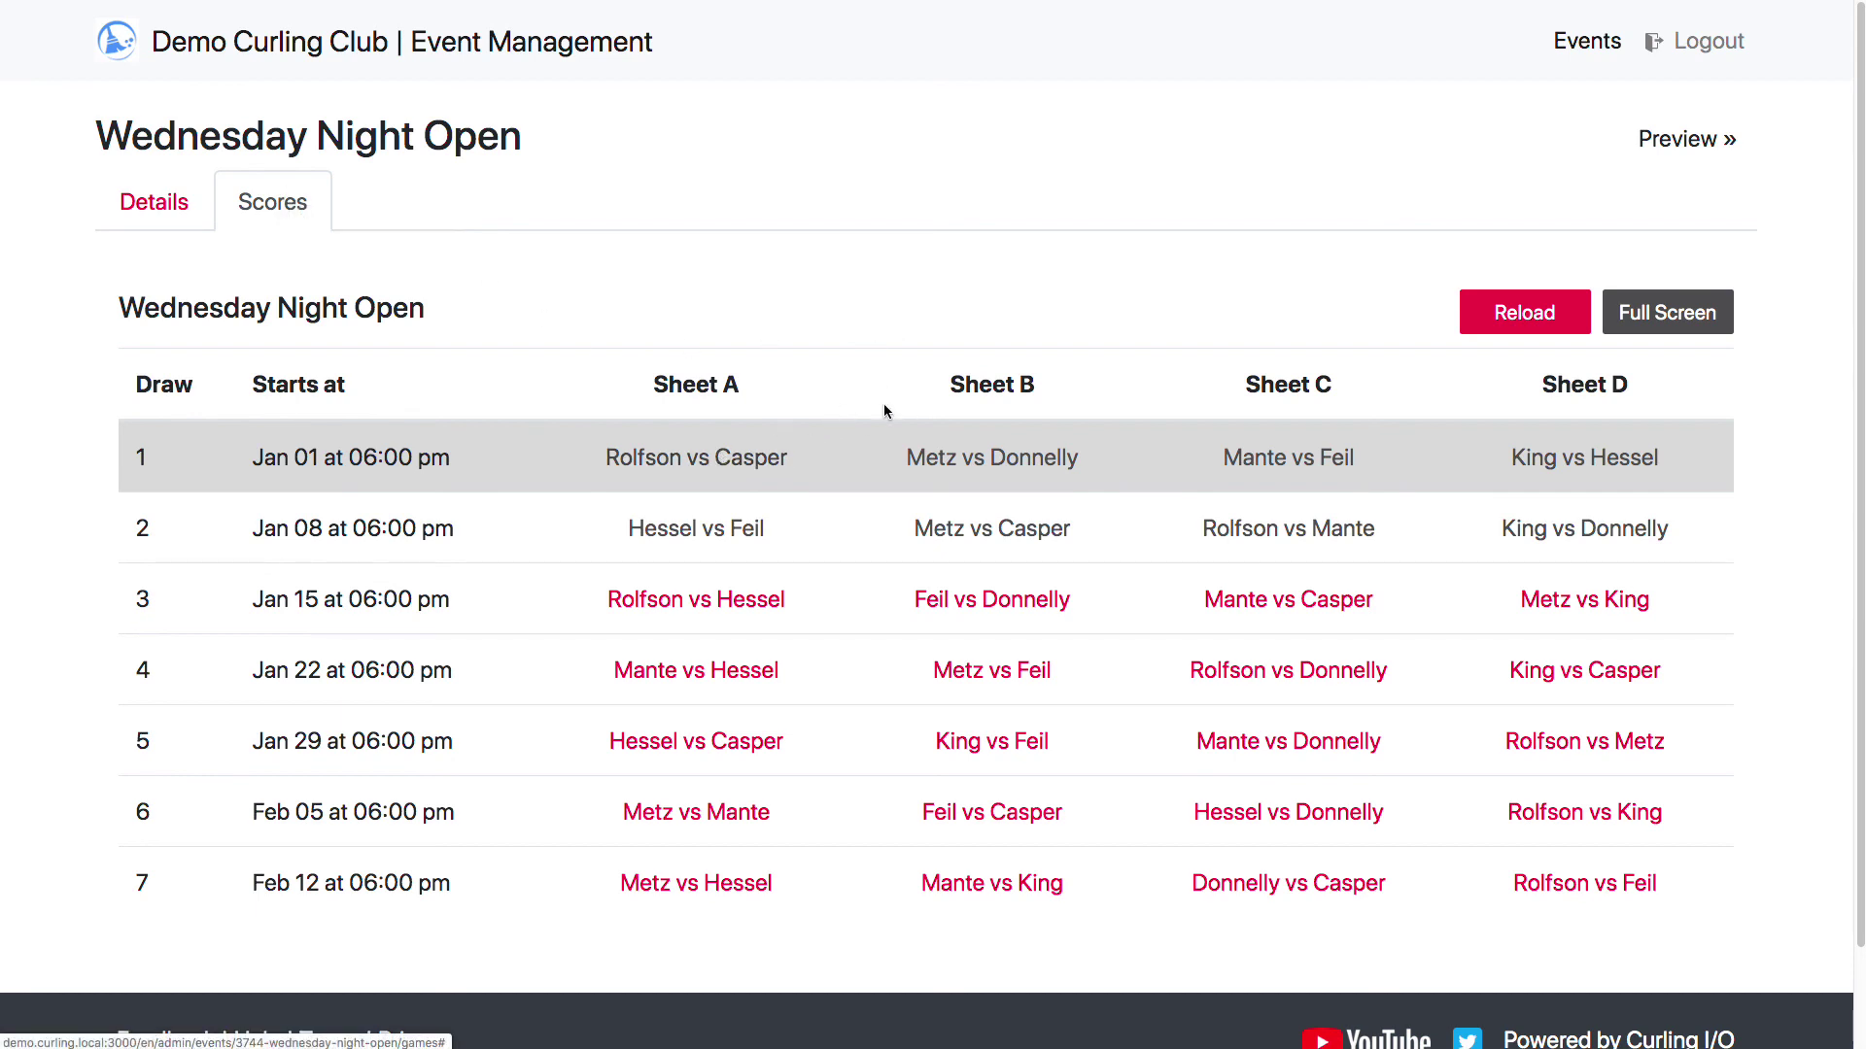
pyautogui.click(694, 602)
pyautogui.click(716, 578)
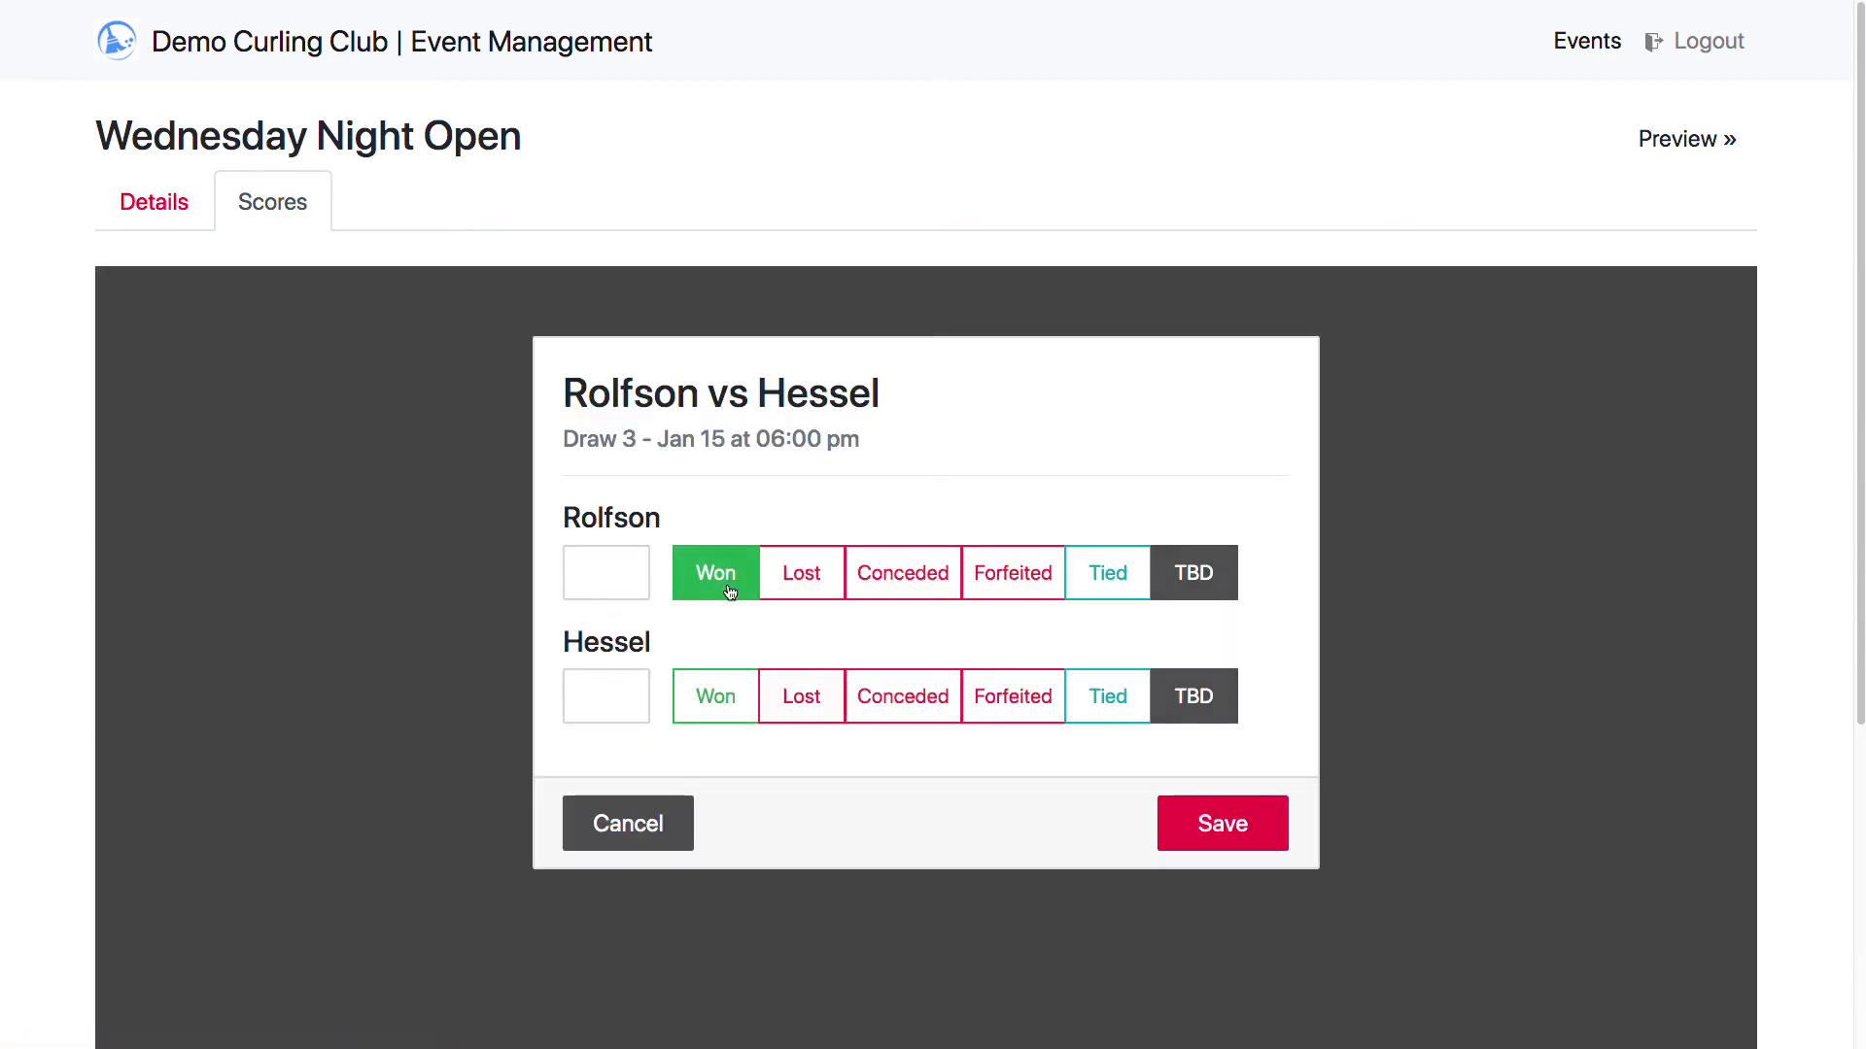
pyautogui.click(1219, 823)
pyautogui.click(987, 601)
pyautogui.click(802, 573)
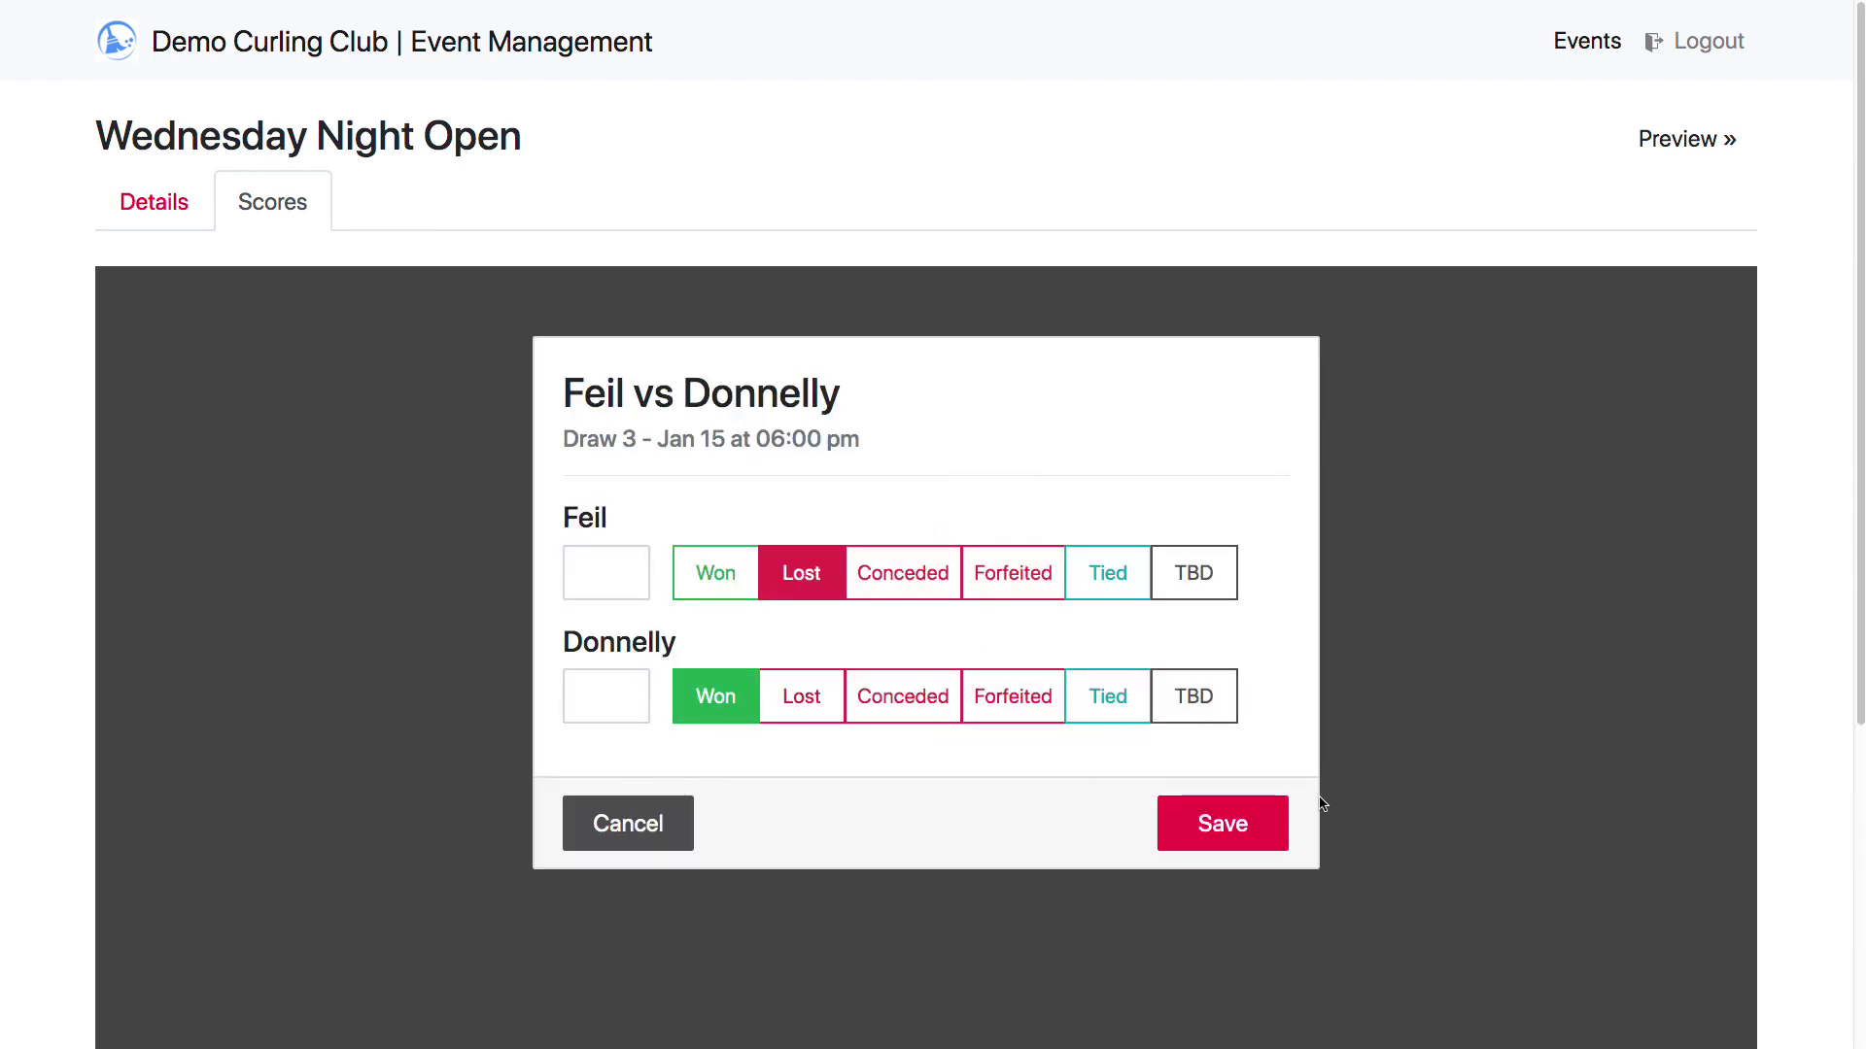
pyautogui.click(1223, 823)
# Record Mante beating Casper and Metz beating King, then view the public standings
pyautogui.click(1289, 600)
pyautogui.click(716, 574)
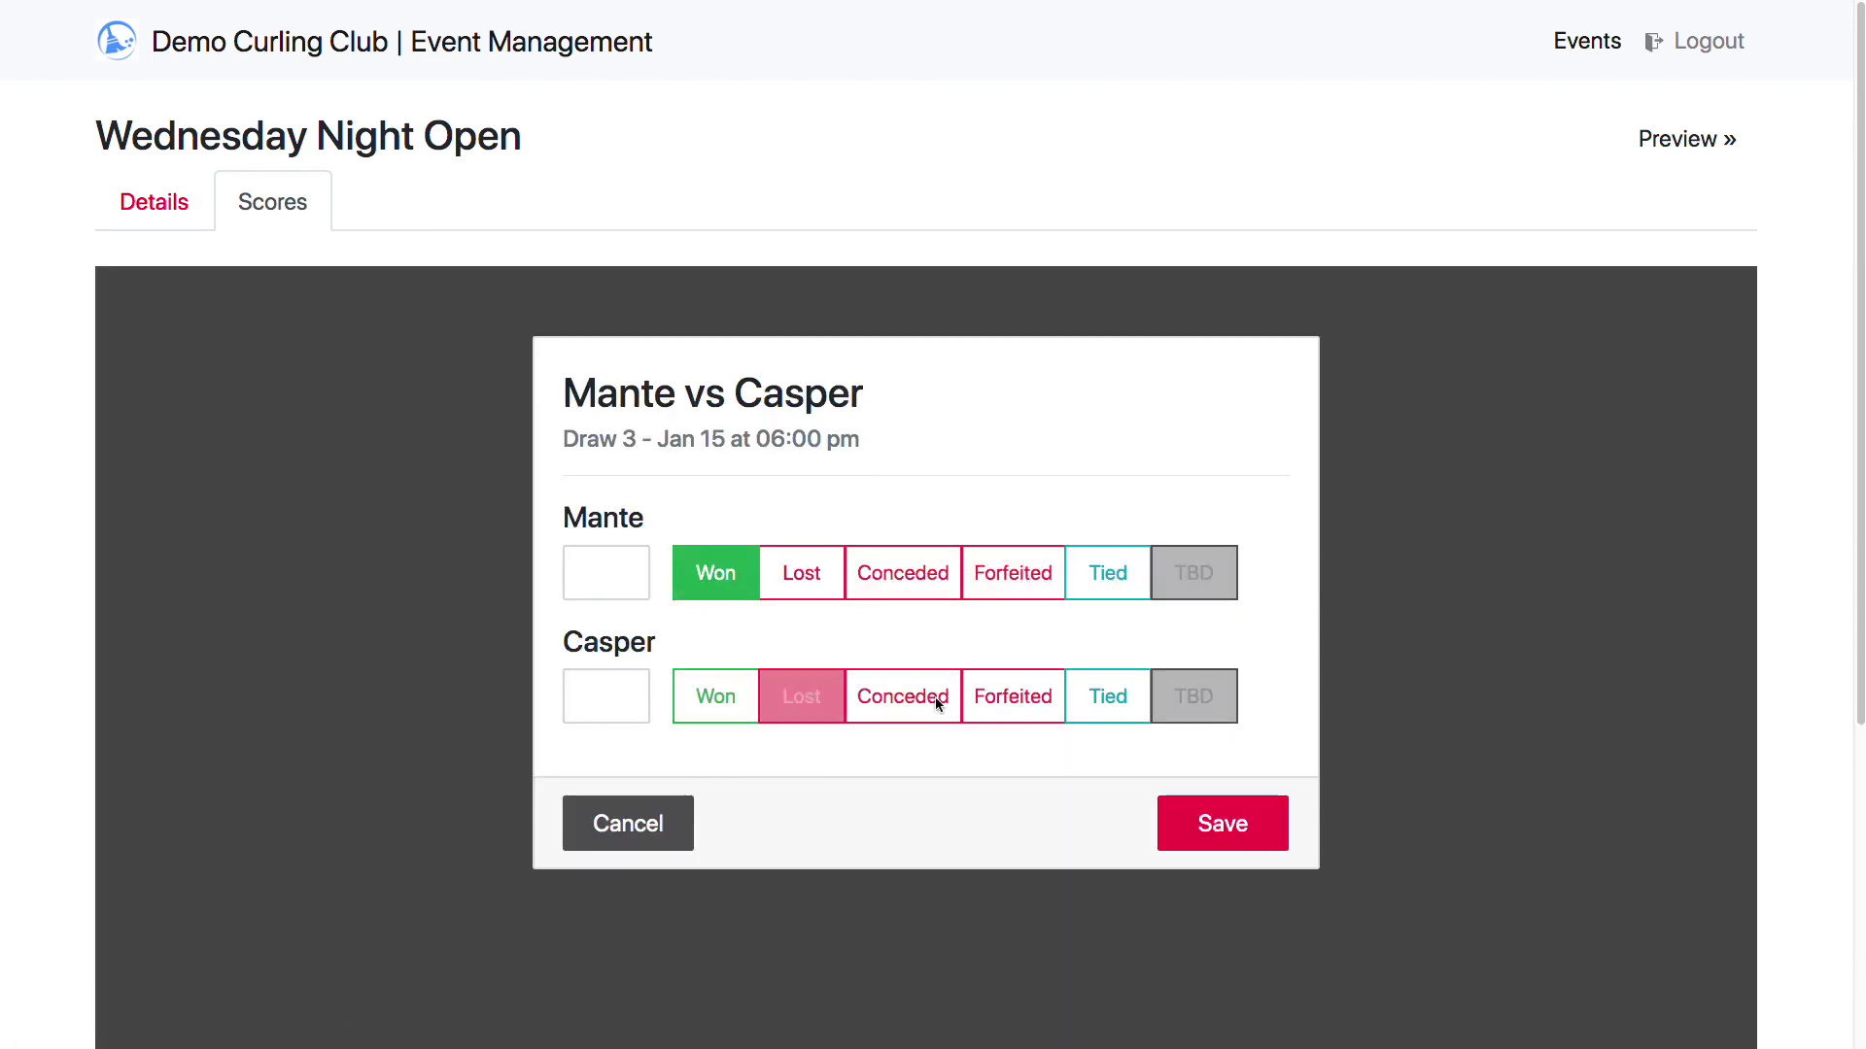
pyautogui.click(1376, 730)
pyautogui.click(1594, 596)
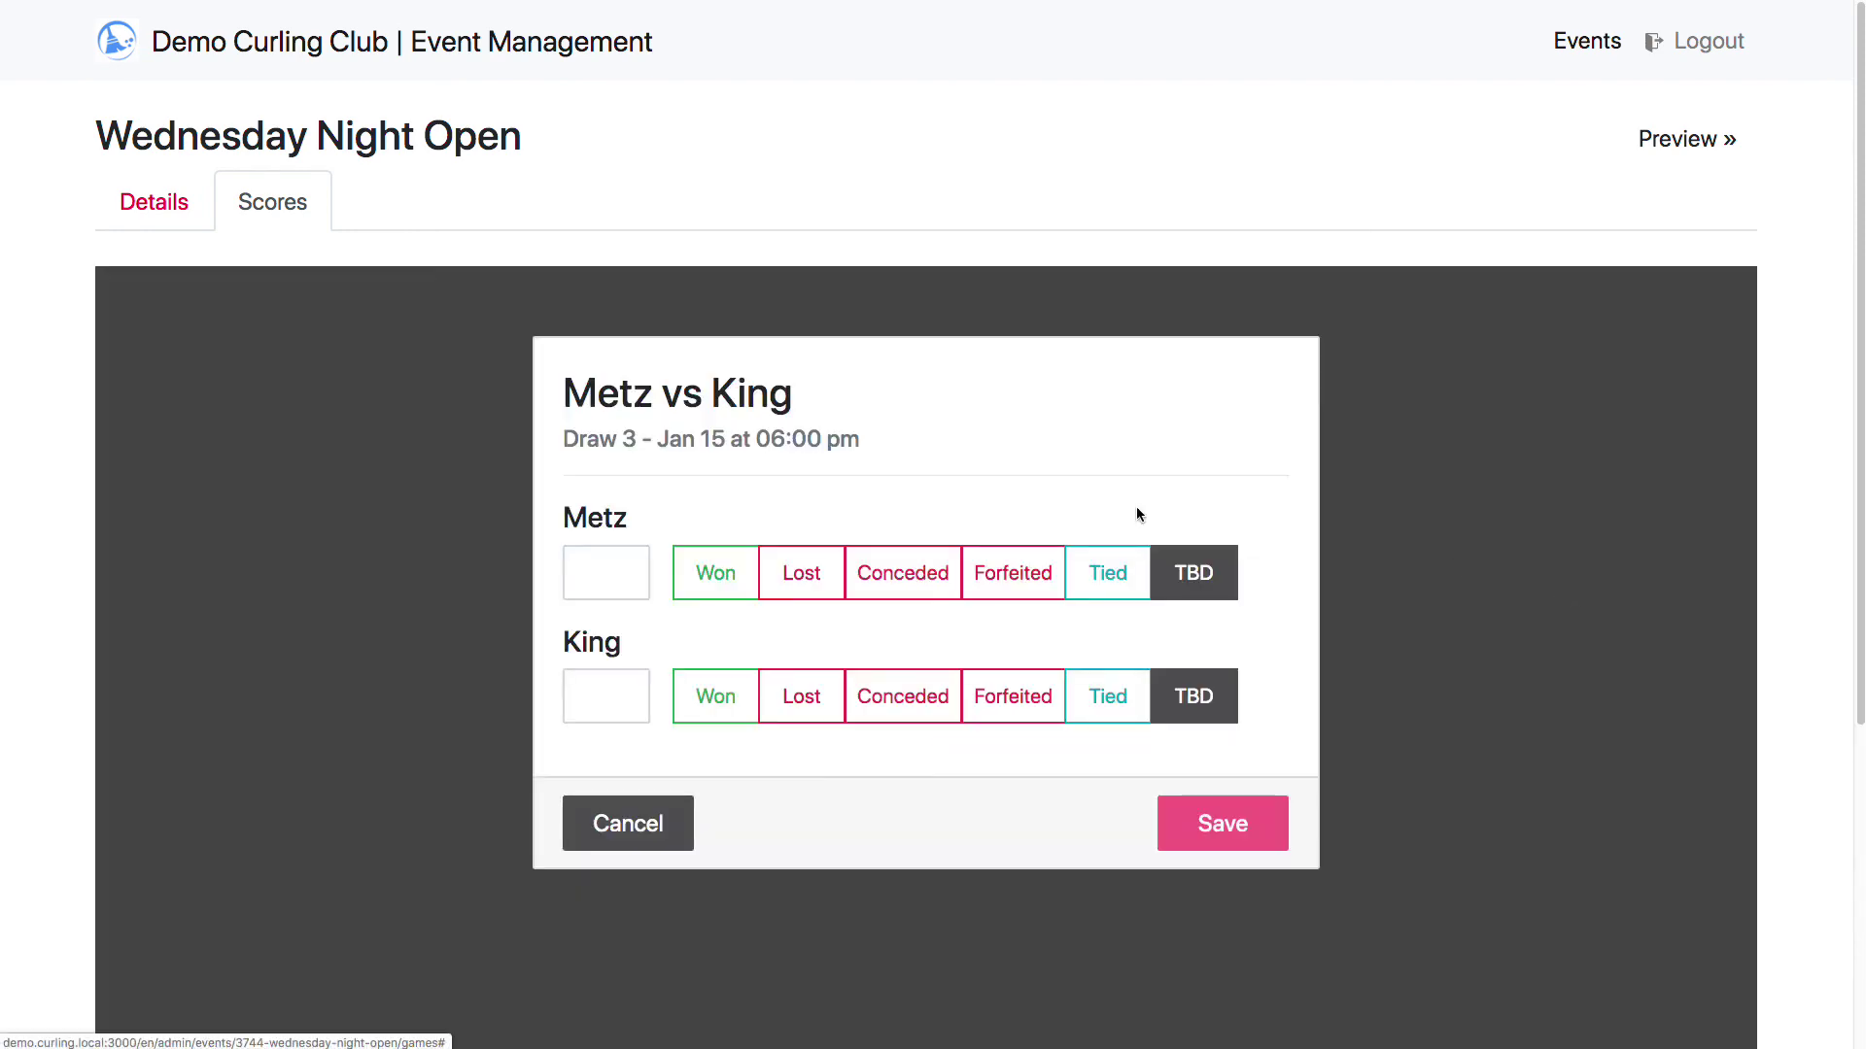
pyautogui.click(716, 573)
pyautogui.click(1288, 826)
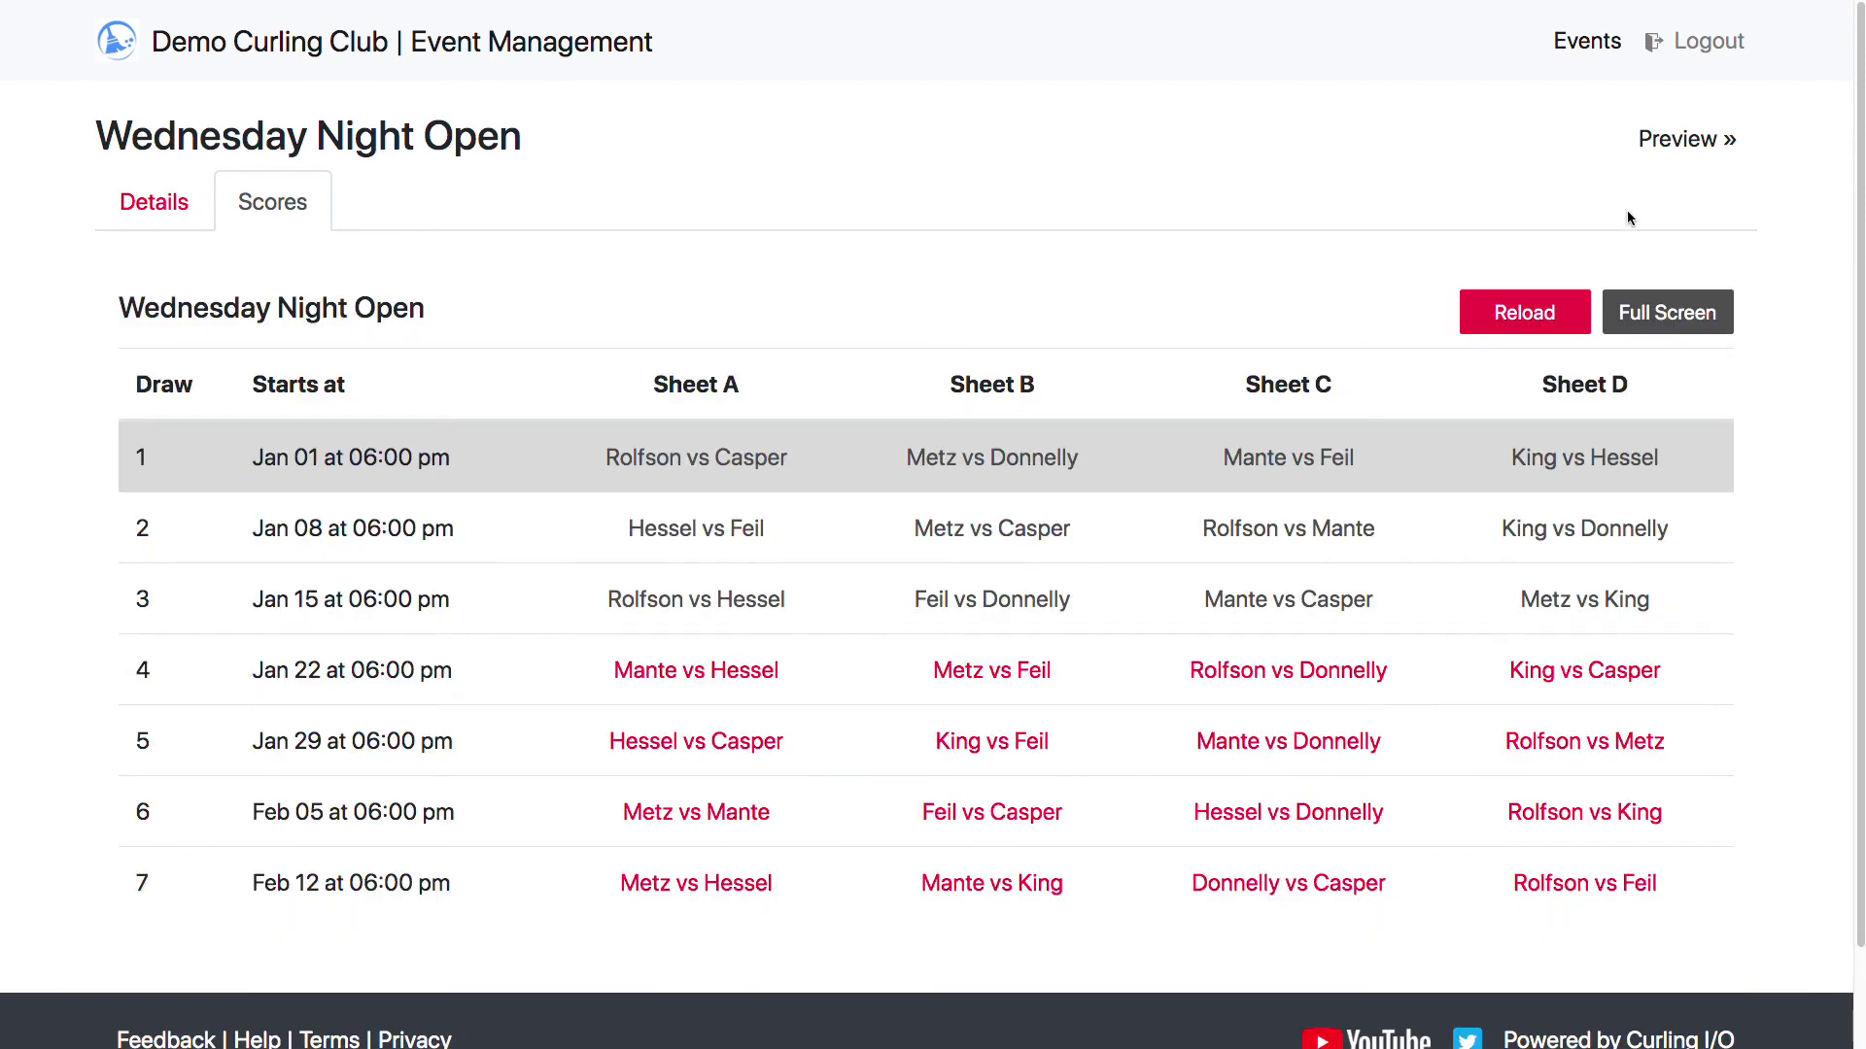
pyautogui.click(1706, 139)
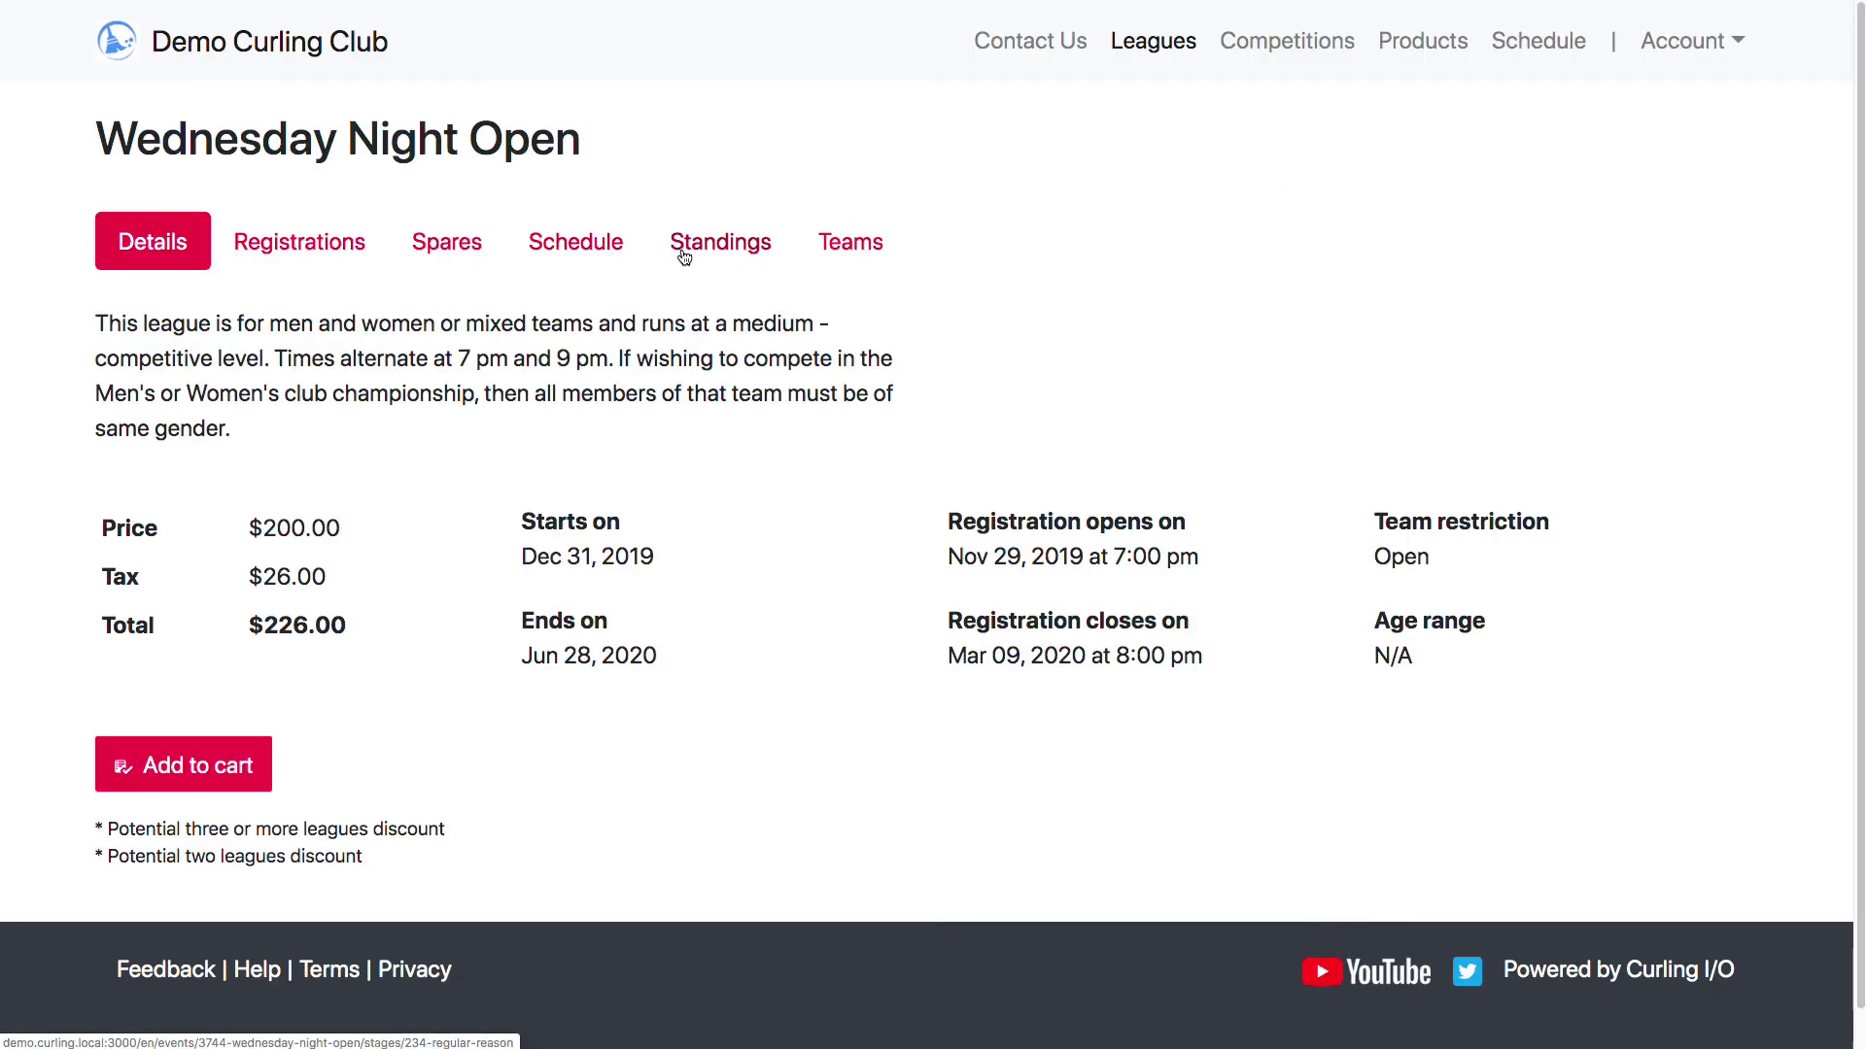
pyautogui.click(686, 261)
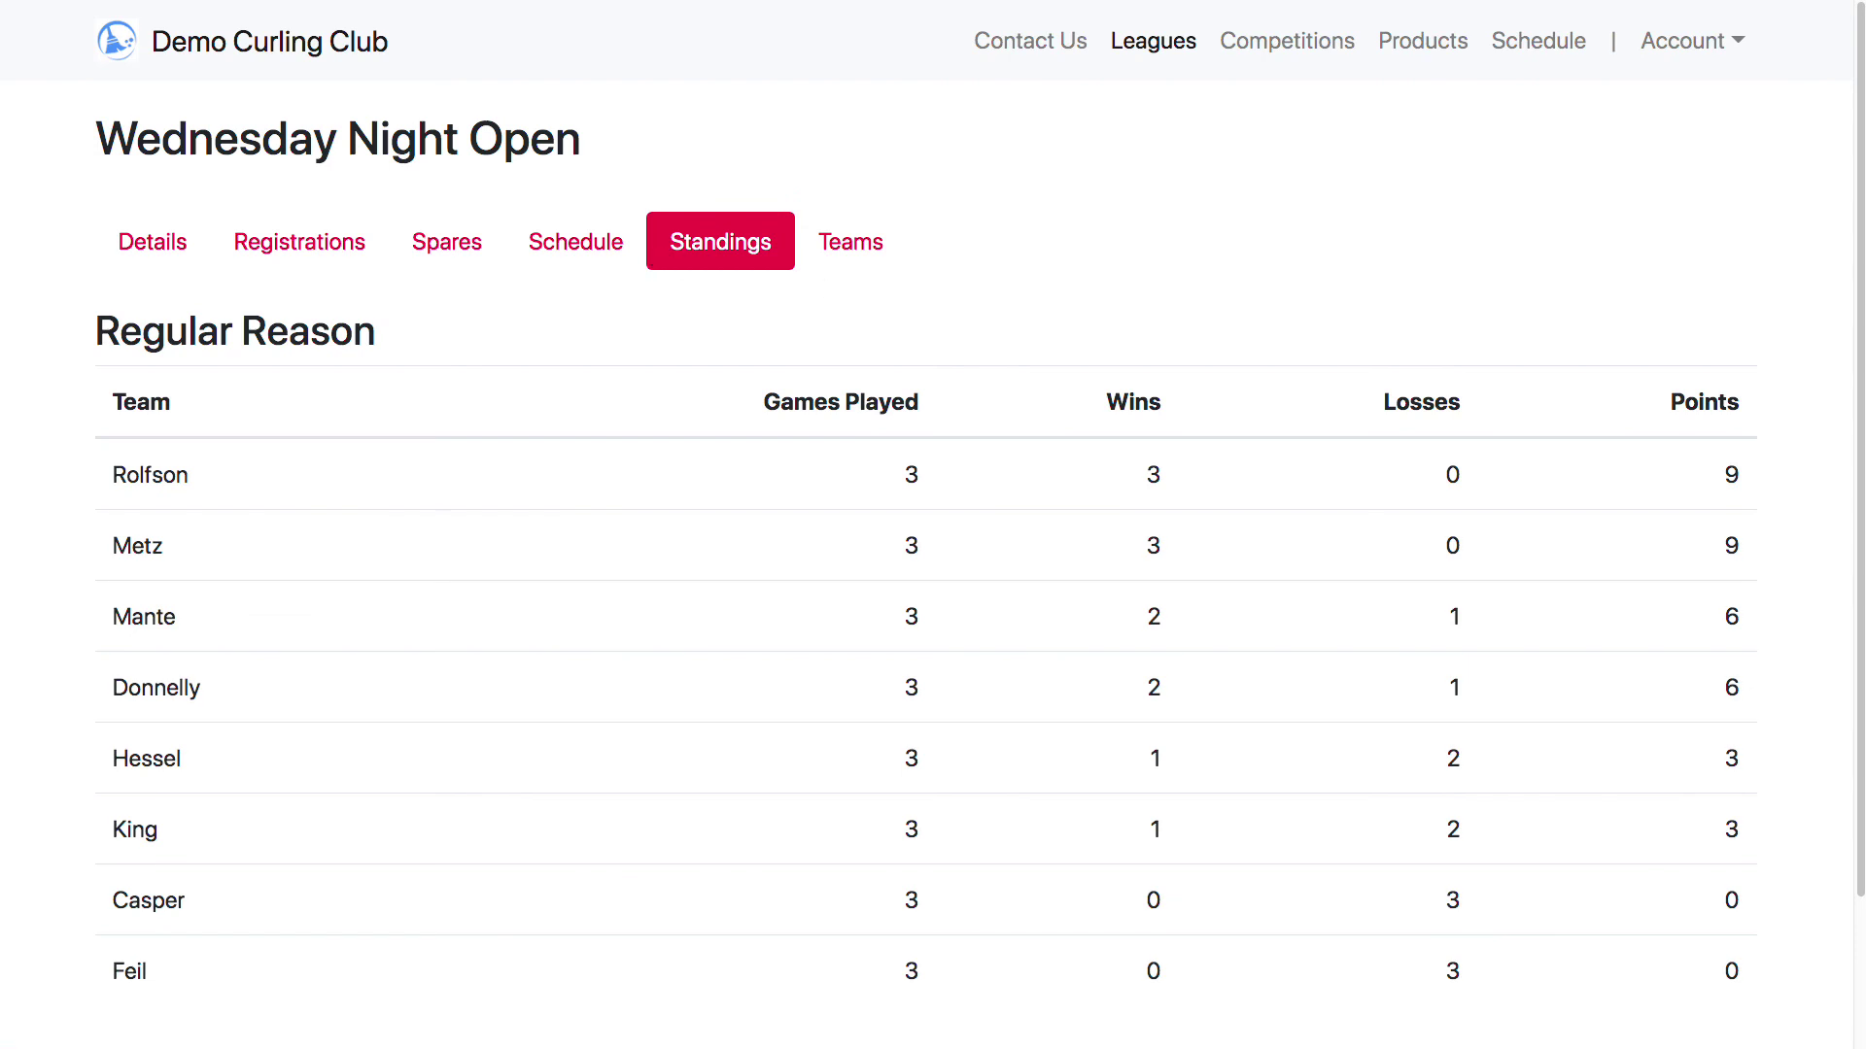